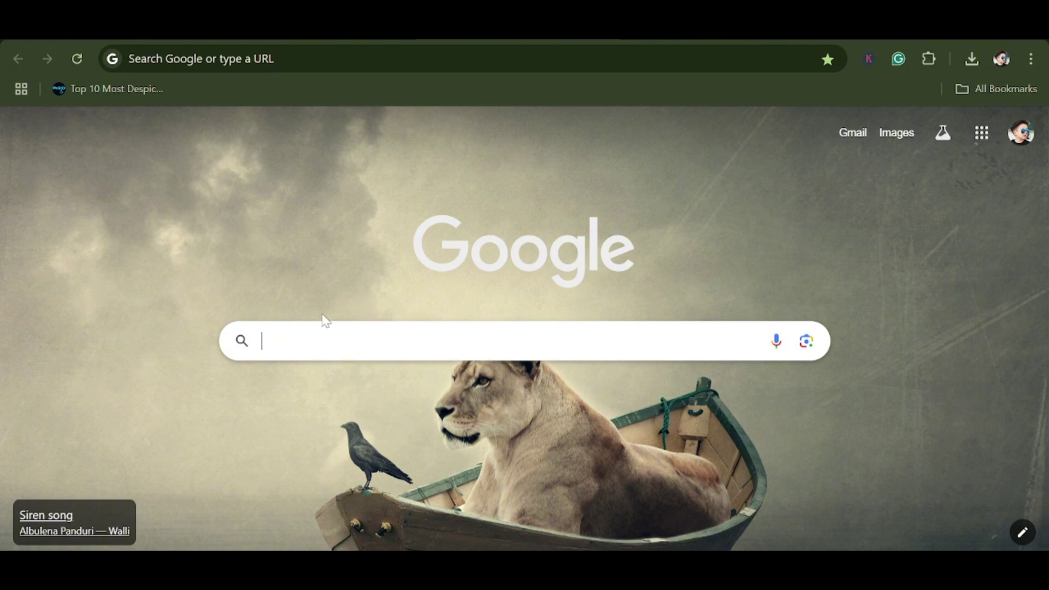
- Go to the website agniveernavy.cdac.in
{"action": "left_click", "coordinate": [327, 339]}
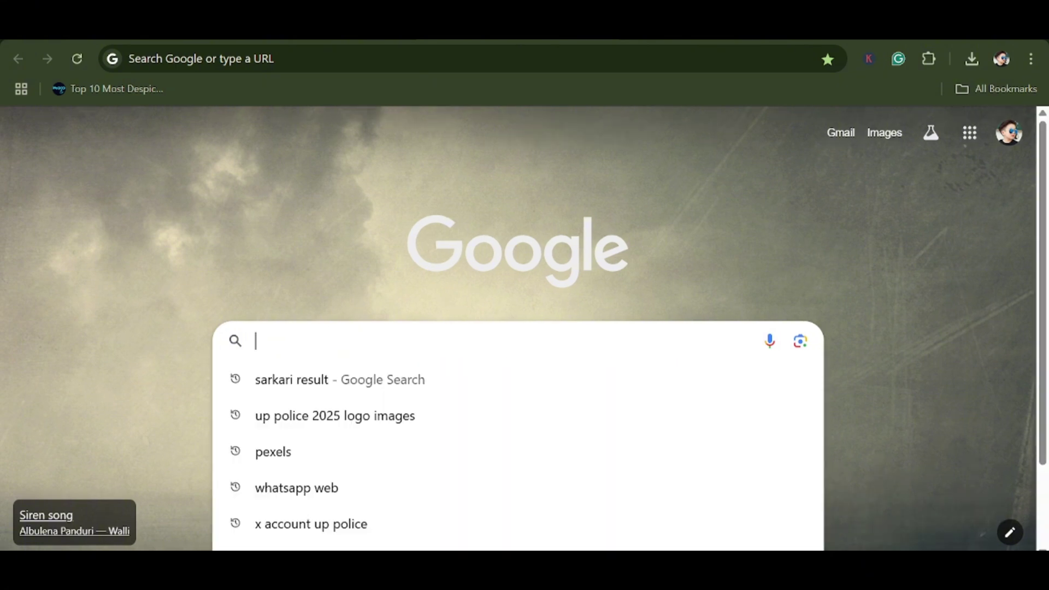
{"action": "type", "text": "agniveernavy.cdac.in"}
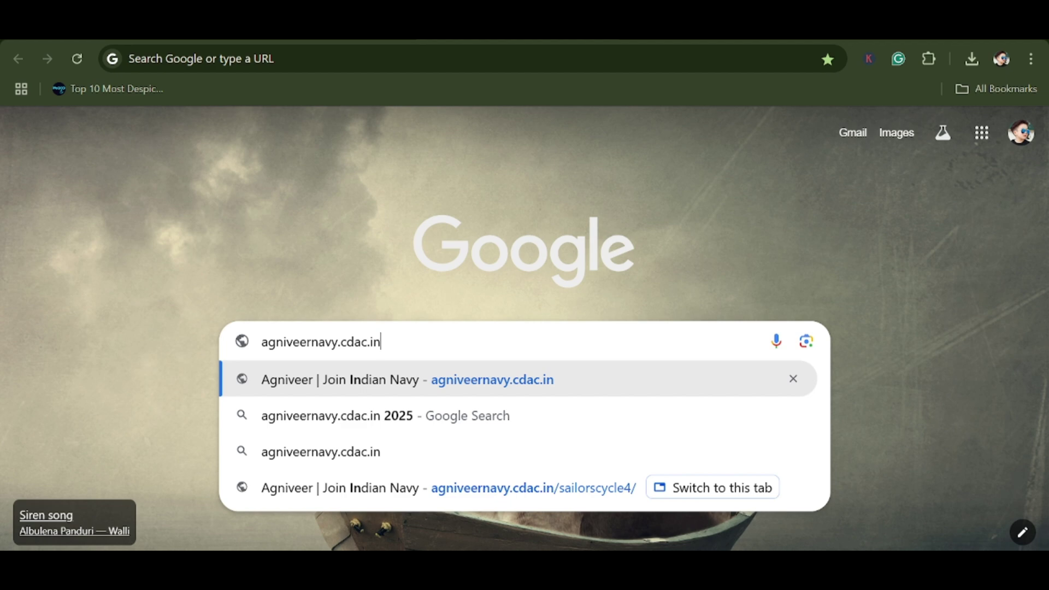
{"action": "key", "text": "Return"}
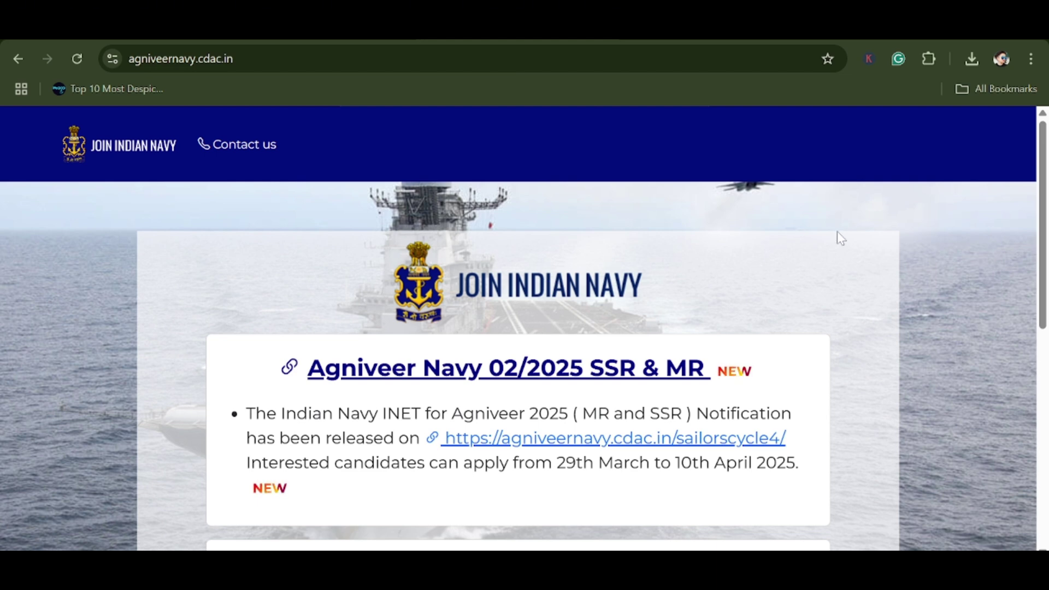
- Open the sailorscycle4 link in the Agniveer Navy 02/2025 SSR & MR notice and agree to continue to the external website
{"action": "left_click_drag", "start_coordinate": [1043, 184], "coordinate": [1044, 241]}
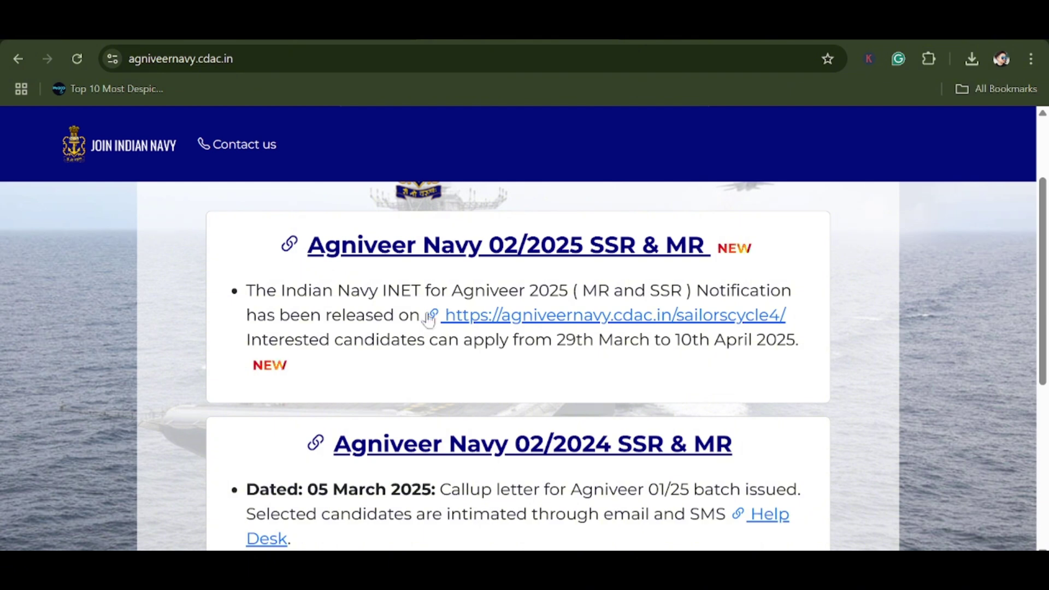
{"action": "left_click", "coordinate": [578, 327]}
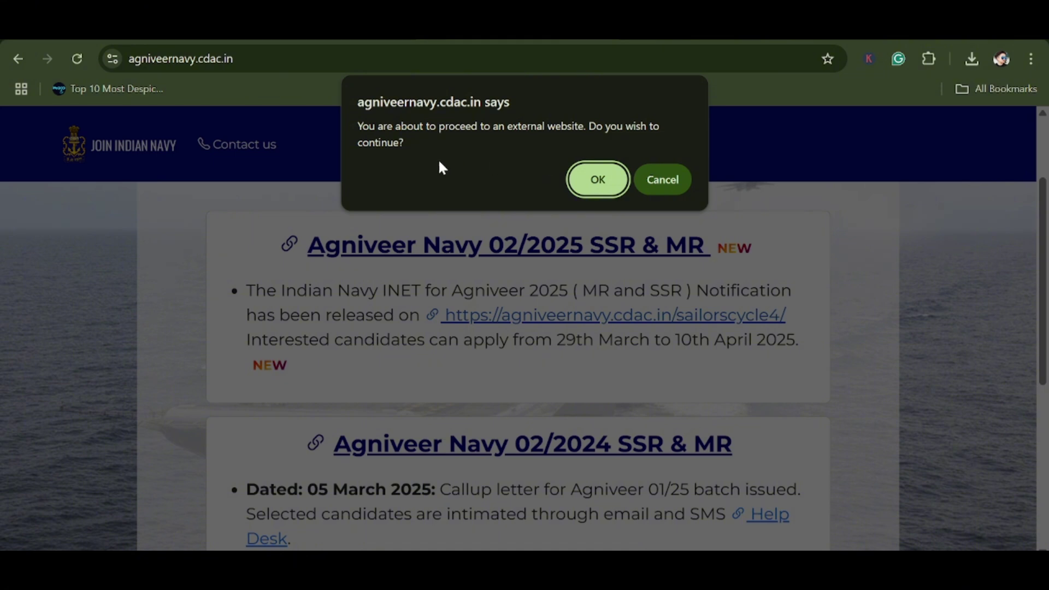
{"action": "left_click", "coordinate": [595, 186]}
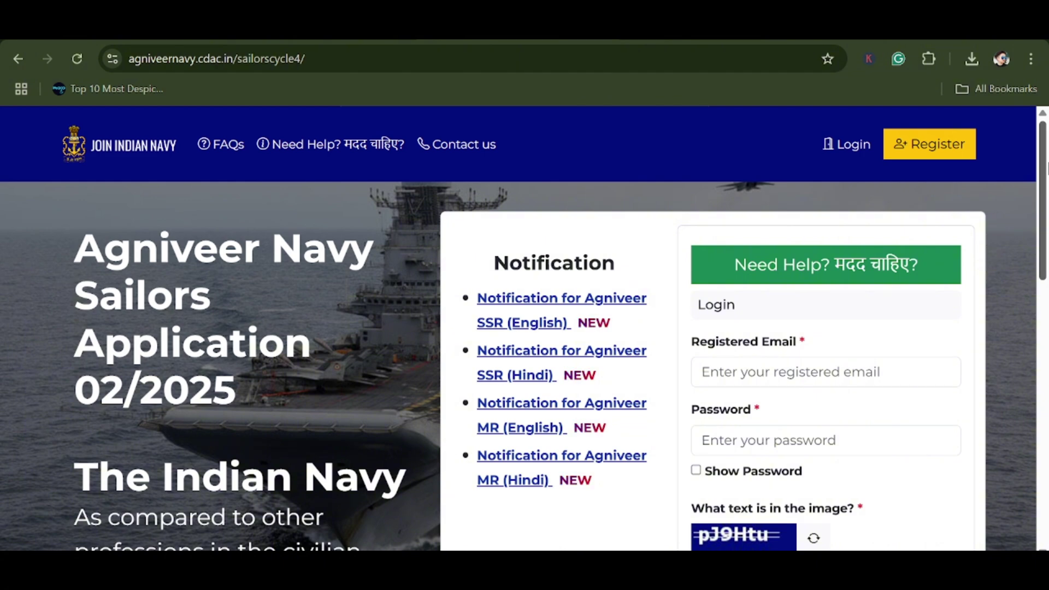
- Look over the Agniveer Navy Sailors 02/2025 landing page and open the candidate registration form
{"action": "left_click_drag", "start_coordinate": [1046, 168], "coordinate": [1047, 192]}
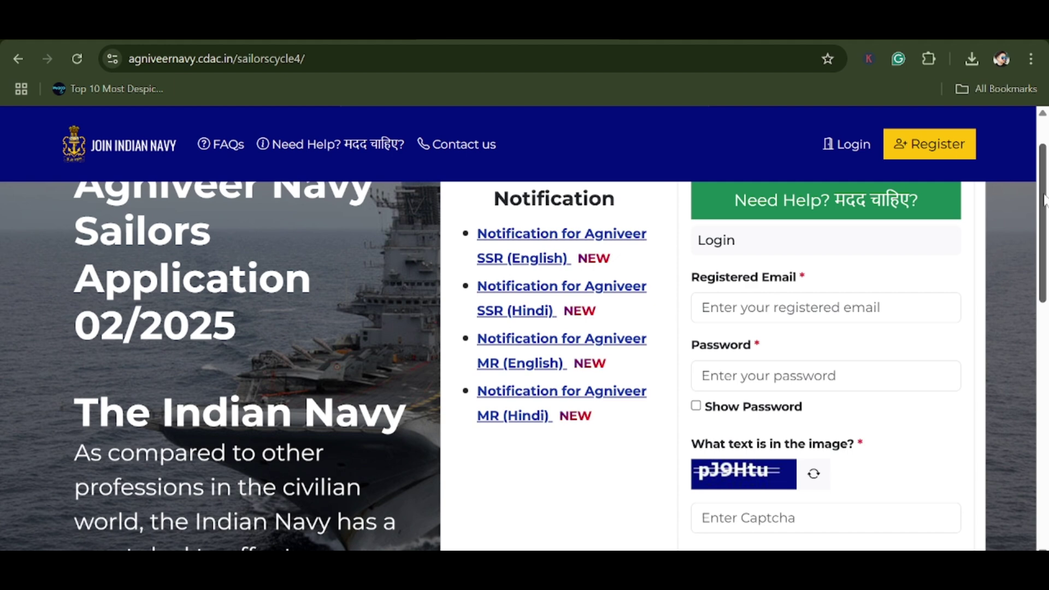
{"action": "left_click_drag", "start_coordinate": [1044, 199], "coordinate": [1039, 171]}
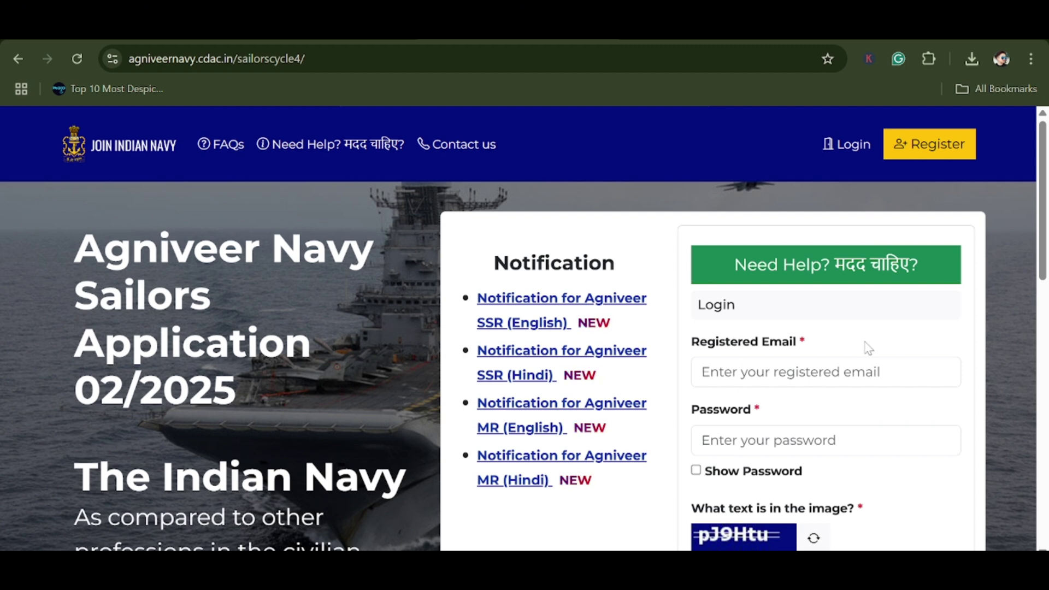
{"action": "scroll", "coordinate": [1041, 218], "scroll_direction": "down", "scroll_amount": 2}
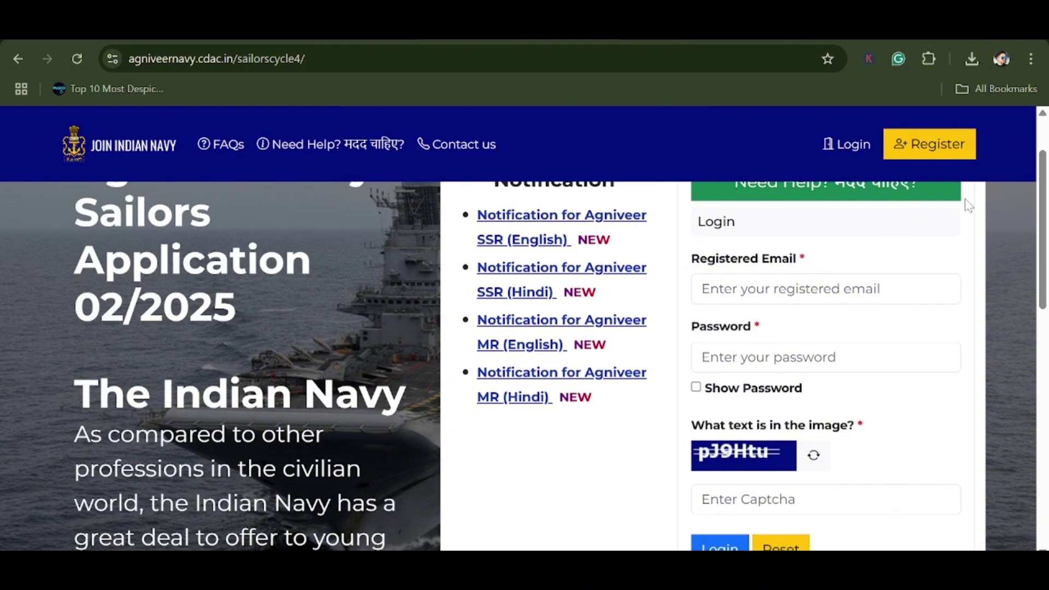
{"action": "left_click", "coordinate": [927, 157]}
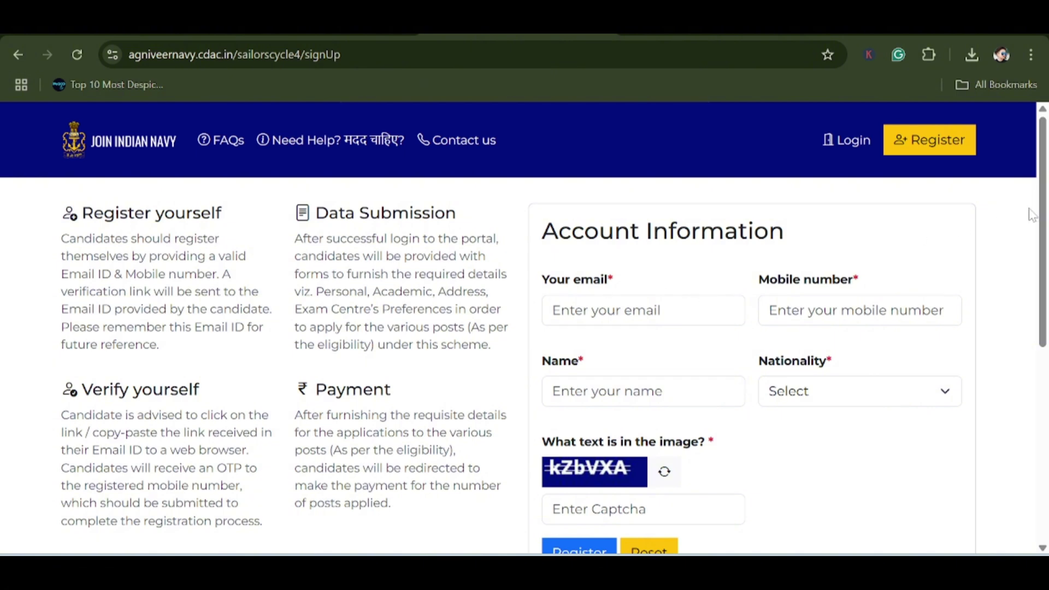
- Set the nationality to Indian in the Account Information form
{"action": "mouse_move", "coordinate": [1040, 188]}
{"action": "left_mouse_down"}
{"action": "mouse_move", "coordinate": [1044, 291]}
{"action": "mouse_move", "coordinate": [1046, 182]}
{"action": "left_mouse_up"}
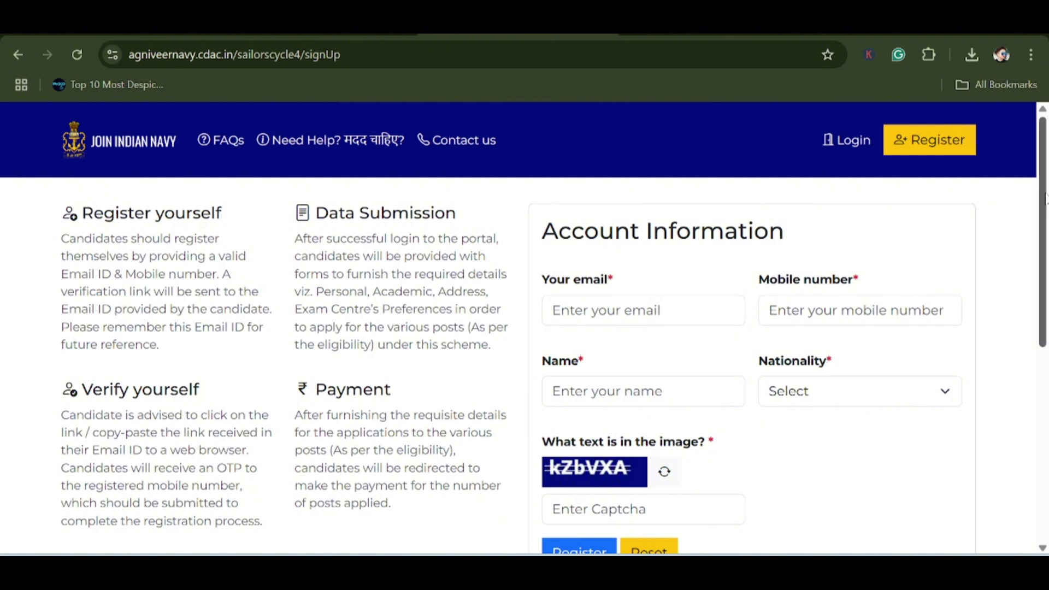
{"action": "mouse_move", "coordinate": [1042, 198]}
{"action": "left_mouse_down"}
{"action": "mouse_move", "coordinate": [1042, 352]}
{"action": "mouse_move", "coordinate": [1043, 193]}
{"action": "left_mouse_up"}
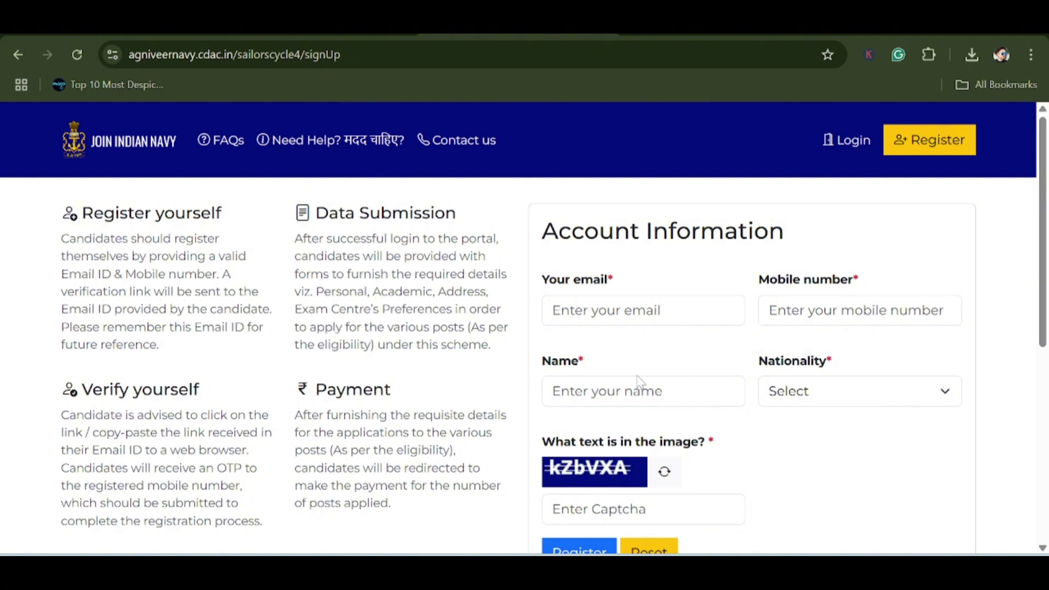
{"action": "left_click", "coordinate": [824, 391]}
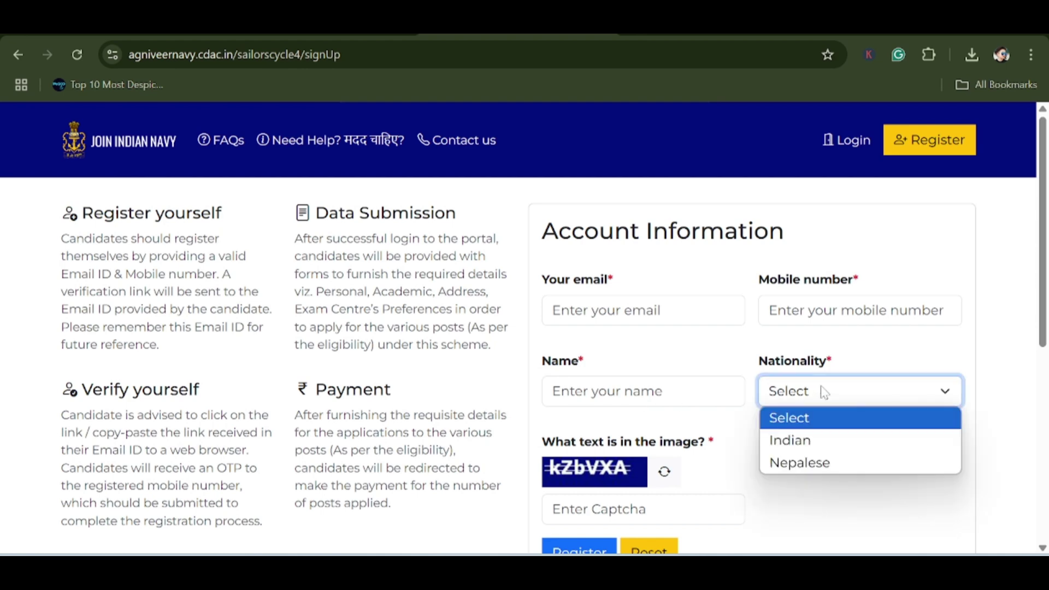
{"action": "left_click", "coordinate": [825, 445]}
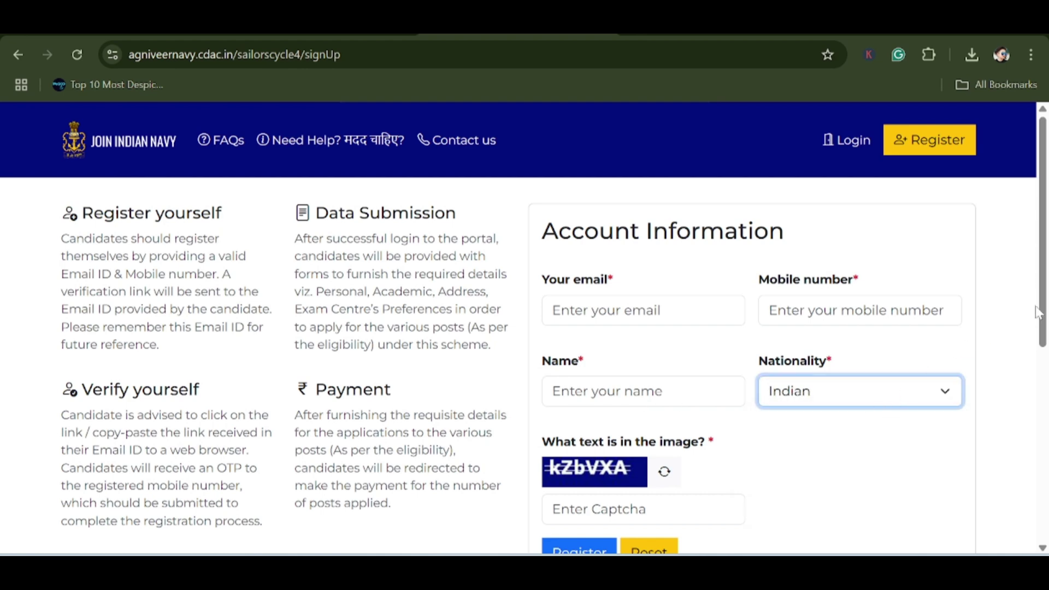
{"action": "left_click_drag", "start_coordinate": [1041, 312], "coordinate": [1044, 386]}
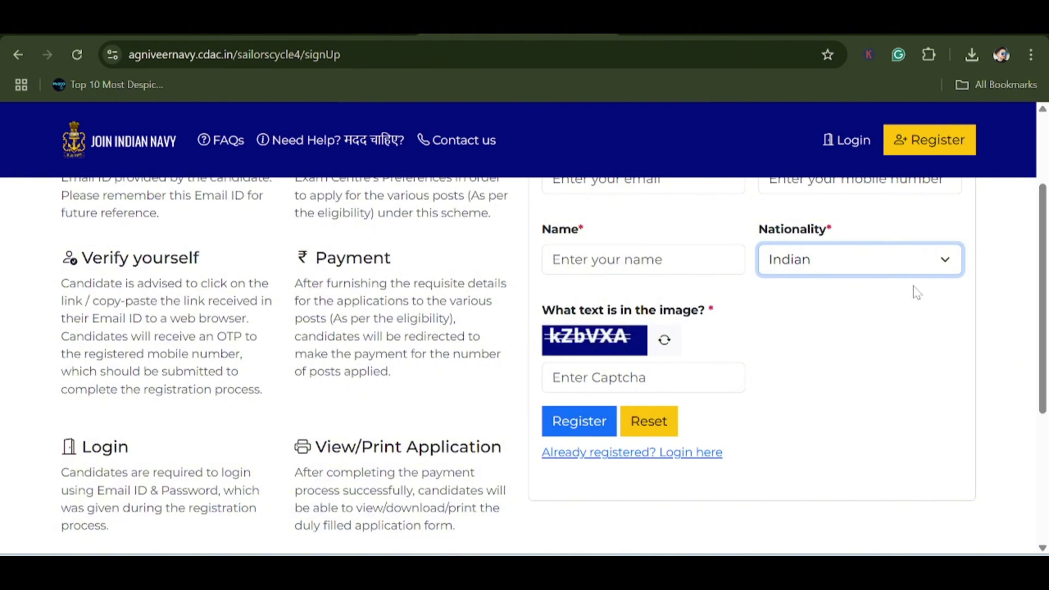
{"action": "left_click", "coordinate": [896, 260]}
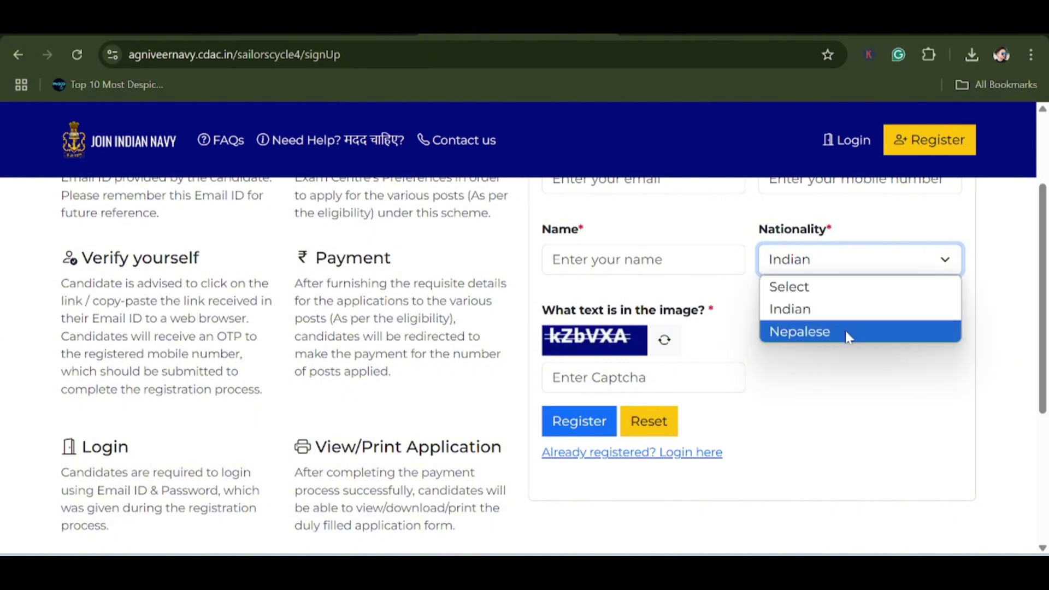
{"action": "left_click", "coordinate": [834, 312]}
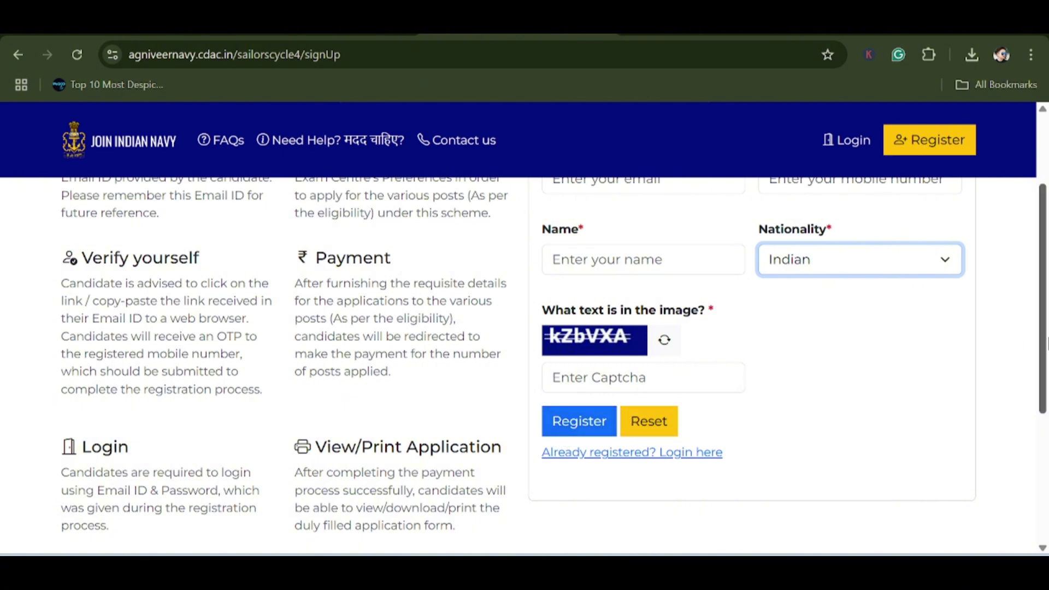
{"action": "left_click_drag", "start_coordinate": [1046, 343], "coordinate": [1046, 266]}
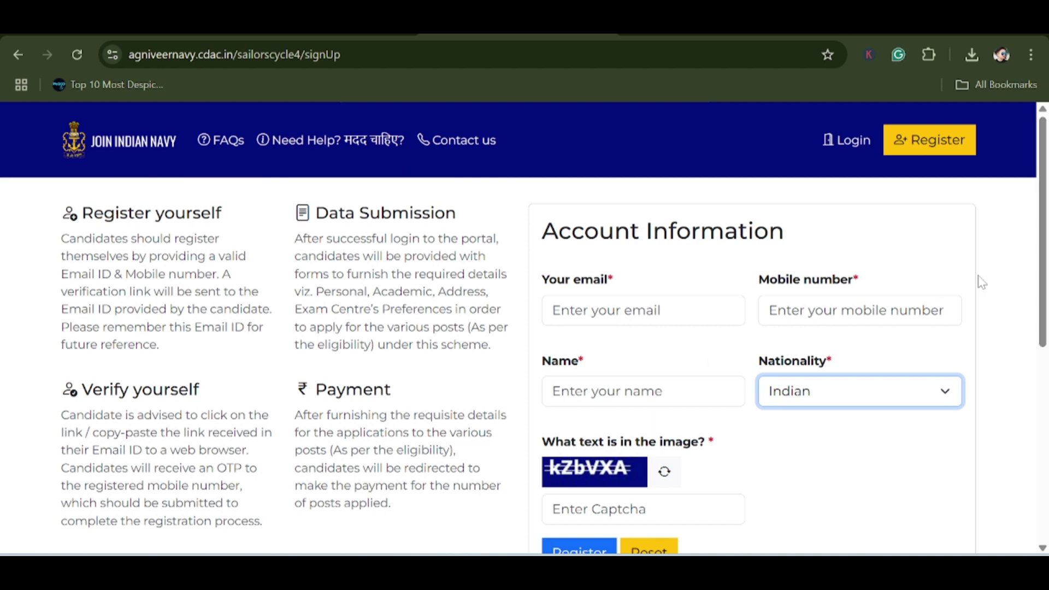
{"action": "left_click_drag", "start_coordinate": [1044, 284], "coordinate": [1044, 410]}
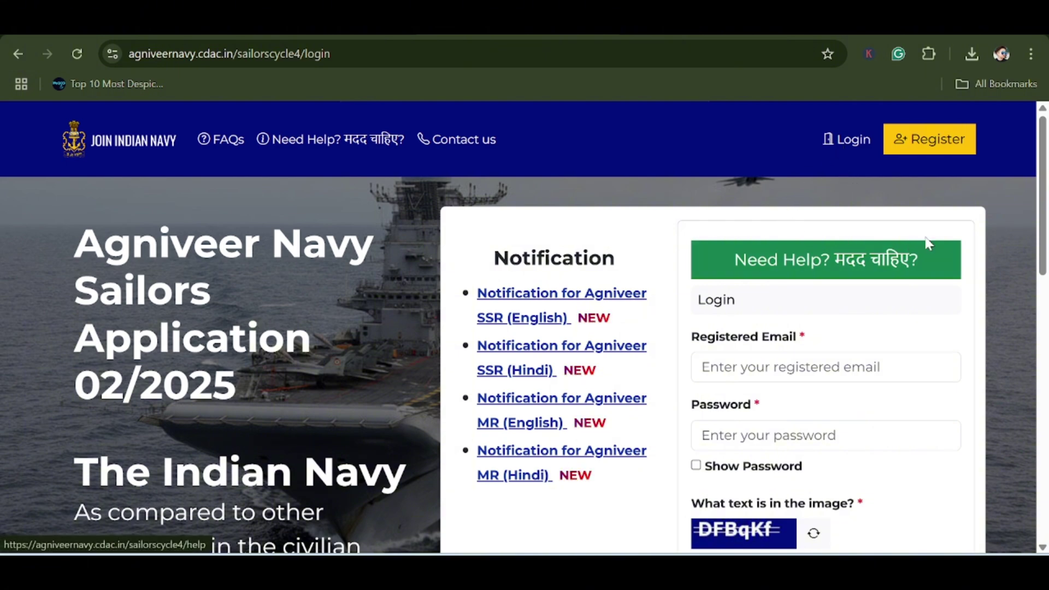
{"action": "scroll", "coordinate": [1044, 246], "scroll_direction": "down", "scroll_amount": 3}
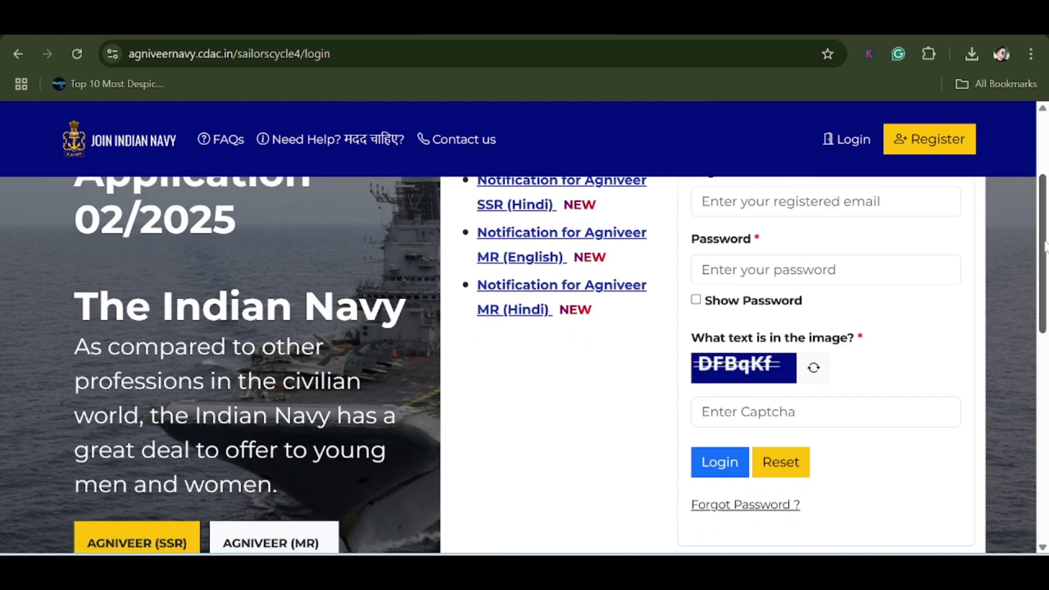
{"action": "scroll", "coordinate": [1043, 245], "scroll_direction": "up", "scroll_amount": 1}
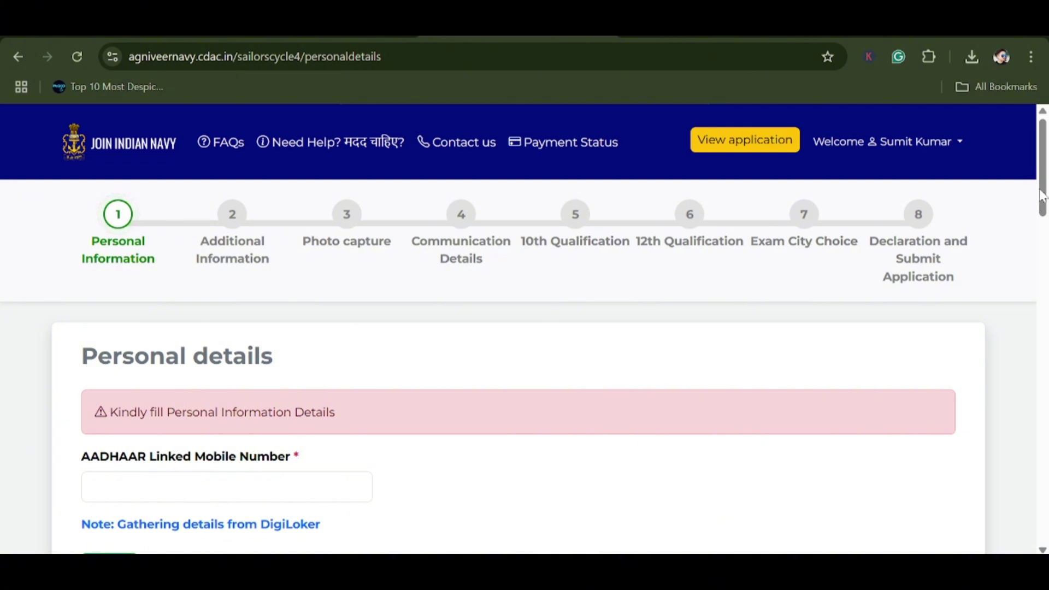
- Activate the AADHAAR Linked Mobile Number field in the Personal details form
{"action": "mouse_move", "coordinate": [1041, 194]}
{"action": "left_mouse_down"}
{"action": "mouse_move", "coordinate": [1041, 224]}
{"action": "mouse_move", "coordinate": [1043, 184]}
{"action": "left_mouse_up"}
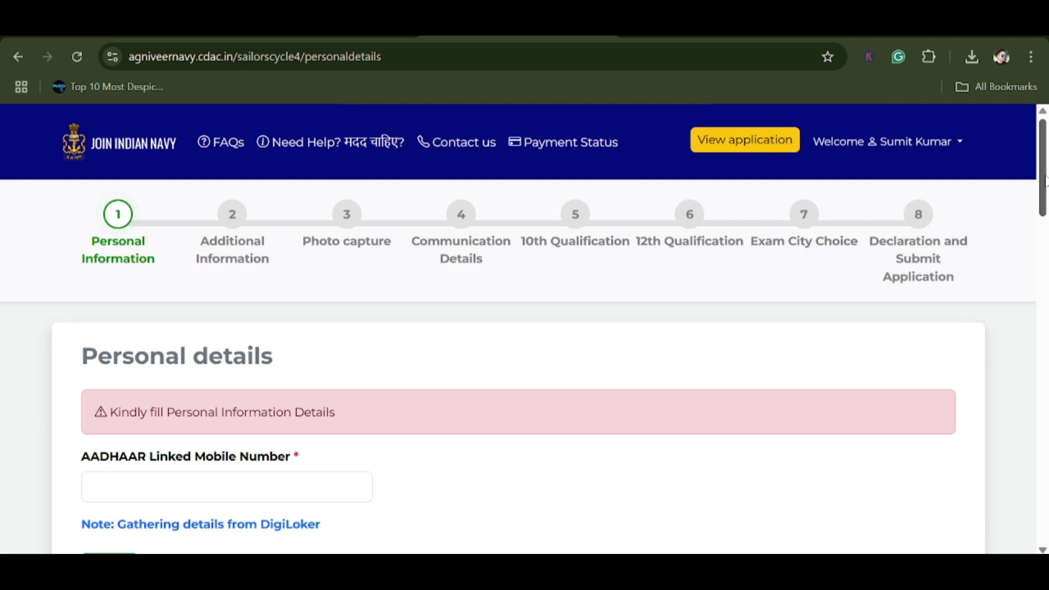
{"action": "mouse_move", "coordinate": [1043, 180]}
{"action": "left_mouse_down"}
{"action": "mouse_move", "coordinate": [1043, 192]}
{"action": "mouse_move", "coordinate": [1043, 181]}
{"action": "left_mouse_up"}
{"action": "scroll", "coordinate": [250, 256], "scroll_direction": "down", "scroll_amount": 2}
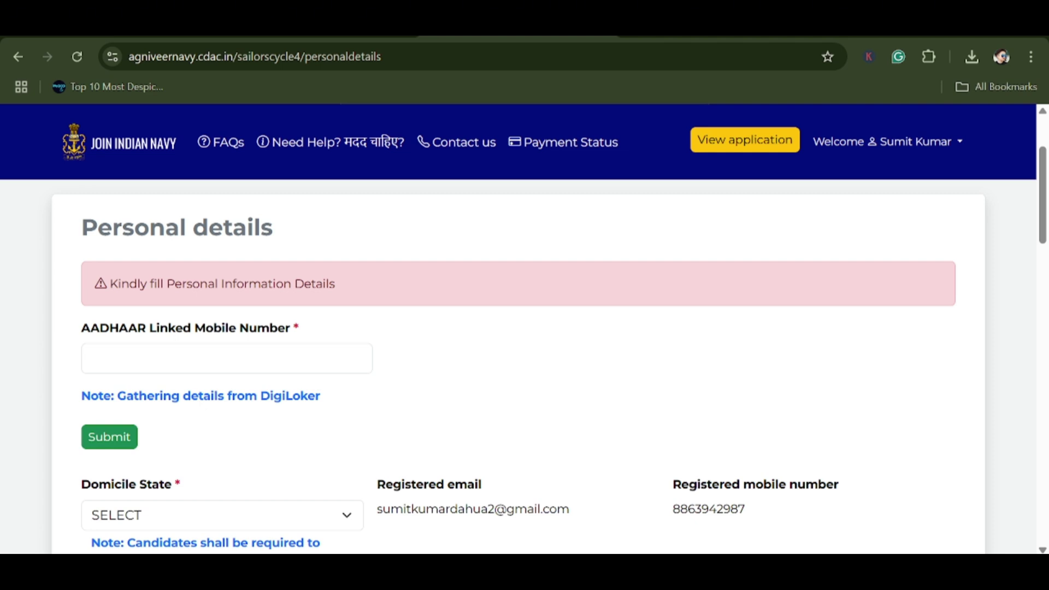
{"action": "left_click", "coordinate": [227, 358]}
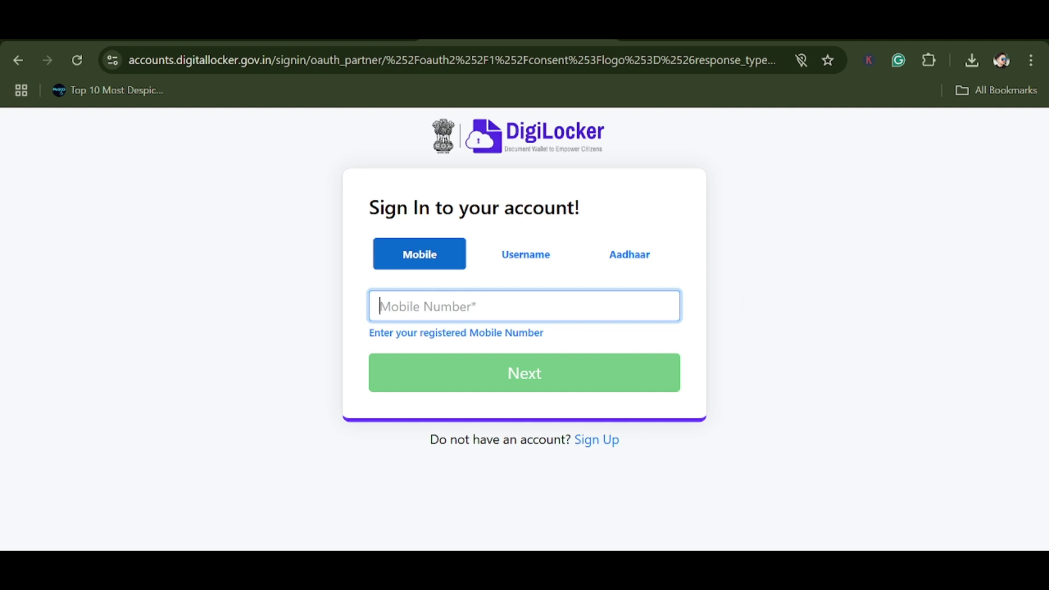
- Show the Username sign-in option of DigiLocker and dismiss the location access request
{"action": "left_click", "coordinate": [518, 261]}
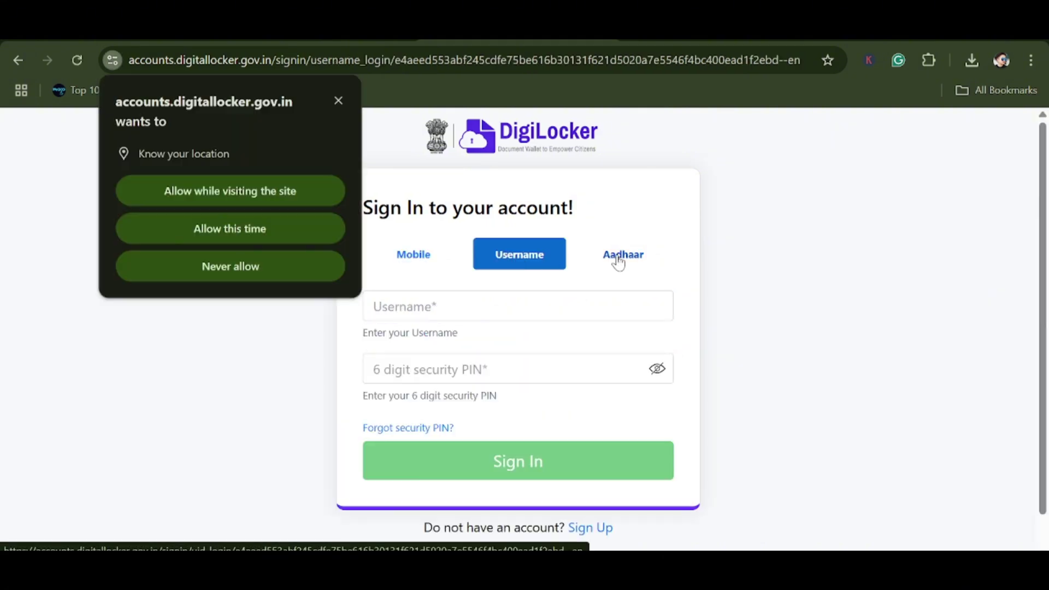
{"action": "left_click", "coordinate": [338, 100]}
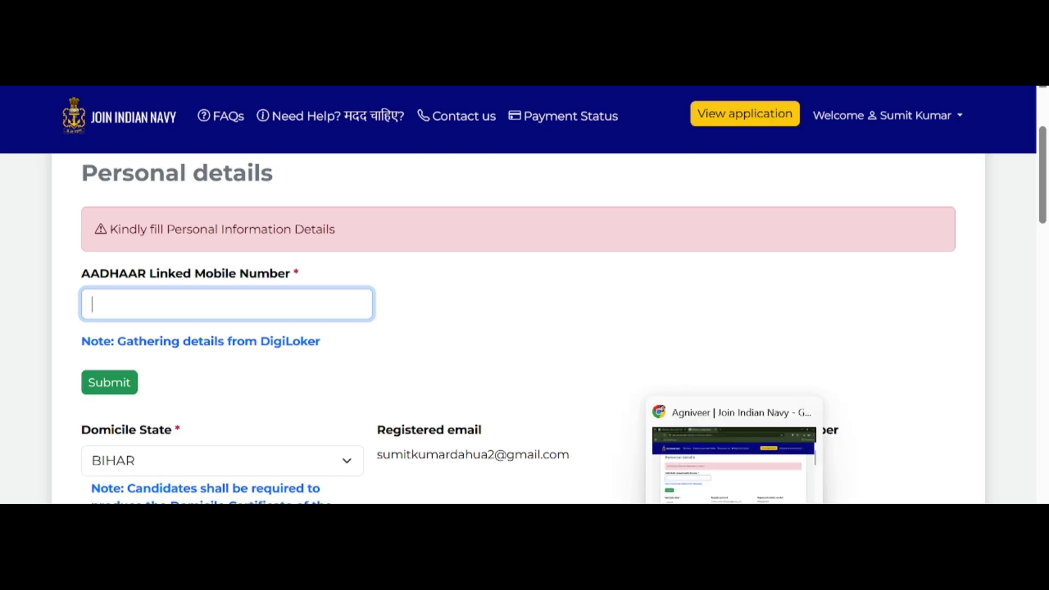
- Switch to the Word document and review its screenshots of the DigiLocker sign-in, Aadhaar OTP verification and document-sharing consent
{"action": "mouse_move", "coordinate": [590, 546]}
{"action": "left_click", "coordinate": [730, 478]}
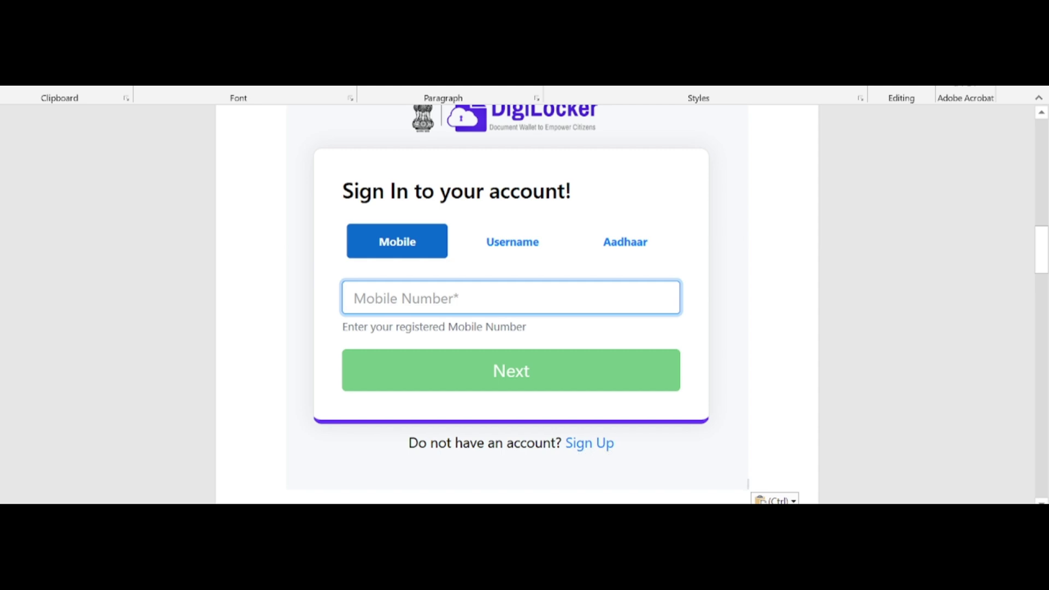
{"action": "left_click_drag", "start_coordinate": [1045, 254], "coordinate": [1017, 105]}
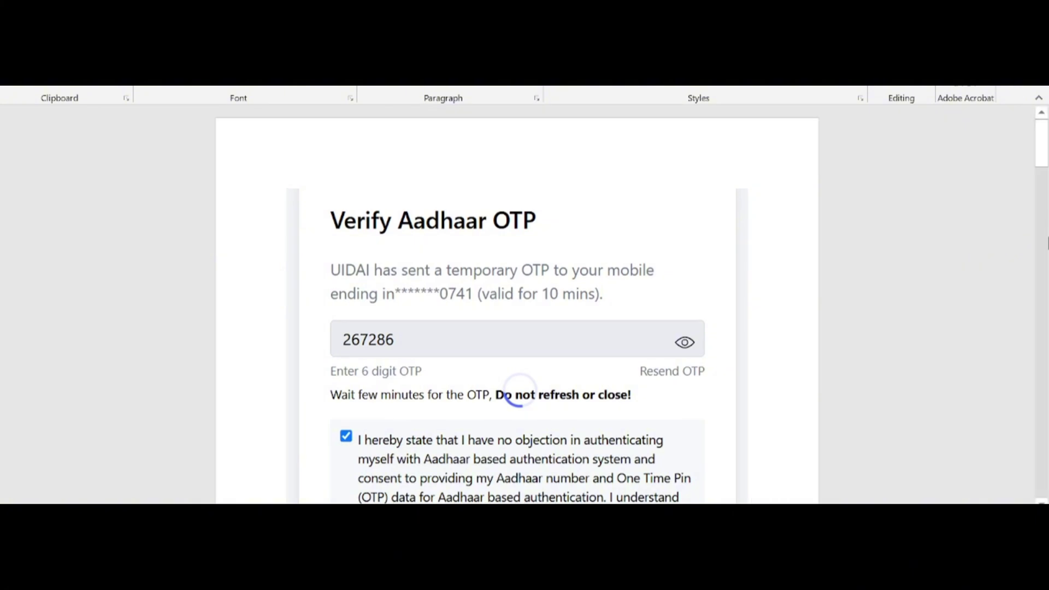
{"action": "left_click_drag", "start_coordinate": [1045, 149], "coordinate": [1045, 152]}
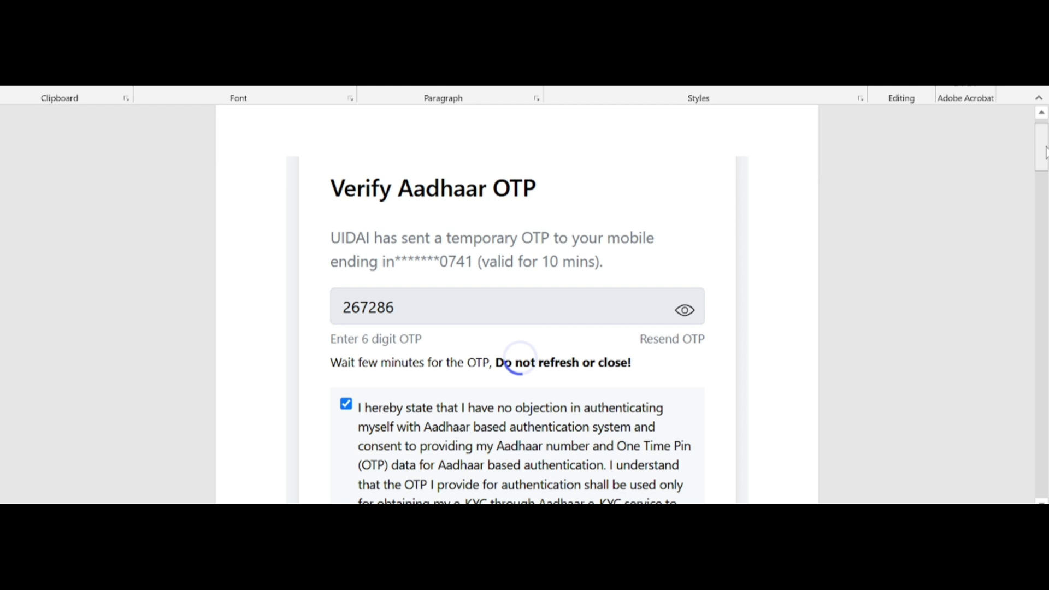
{"action": "left_click_drag", "start_coordinate": [1044, 152], "coordinate": [1044, 161]}
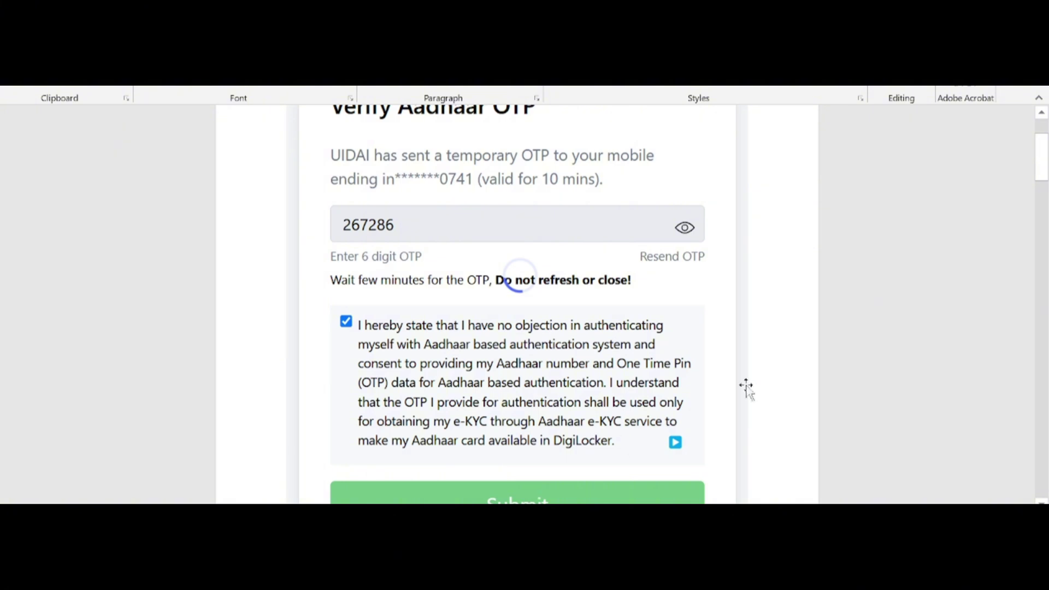
{"action": "left_click_drag", "start_coordinate": [1046, 170], "coordinate": [1047, 349]}
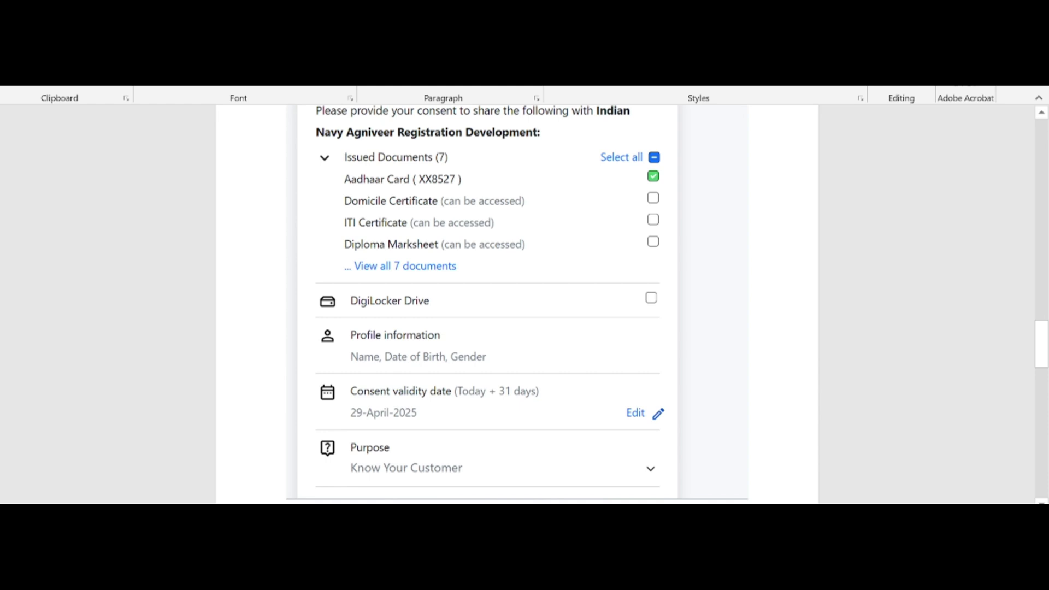
{"action": "left_click_drag", "start_coordinate": [1044, 355], "coordinate": [1046, 389]}
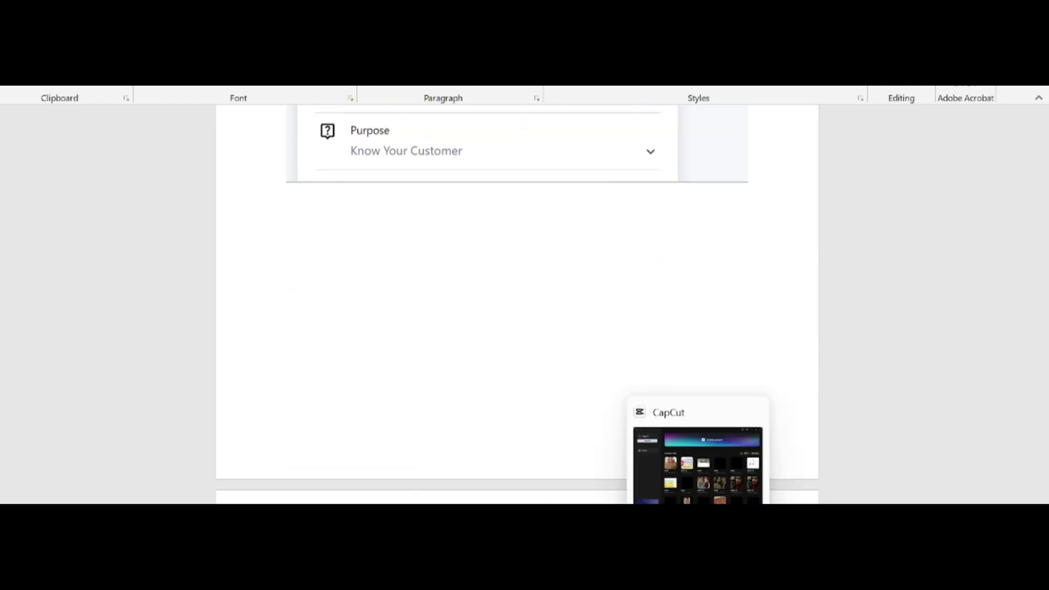
- Switch back to the Join Indian Navy application in Chrome and view the Domicile State options in the Personal details form
{"action": "mouse_move", "coordinate": [733, 524]}
{"action": "left_click", "coordinate": [733, 464]}
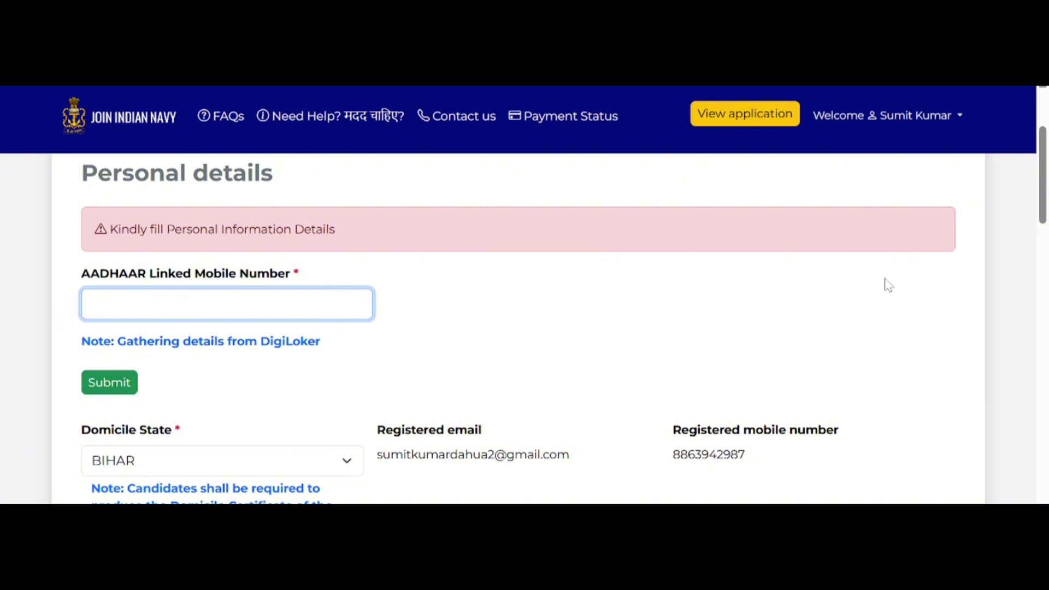
{"action": "left_click_drag", "start_coordinate": [1046, 173], "coordinate": [1046, 222]}
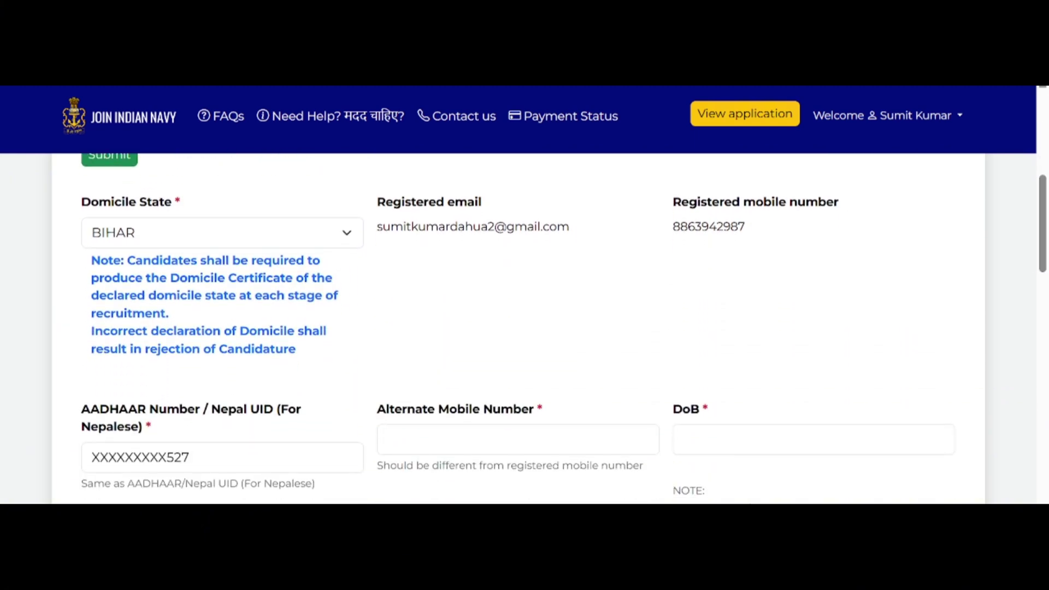
{"action": "left_click", "coordinate": [307, 240]}
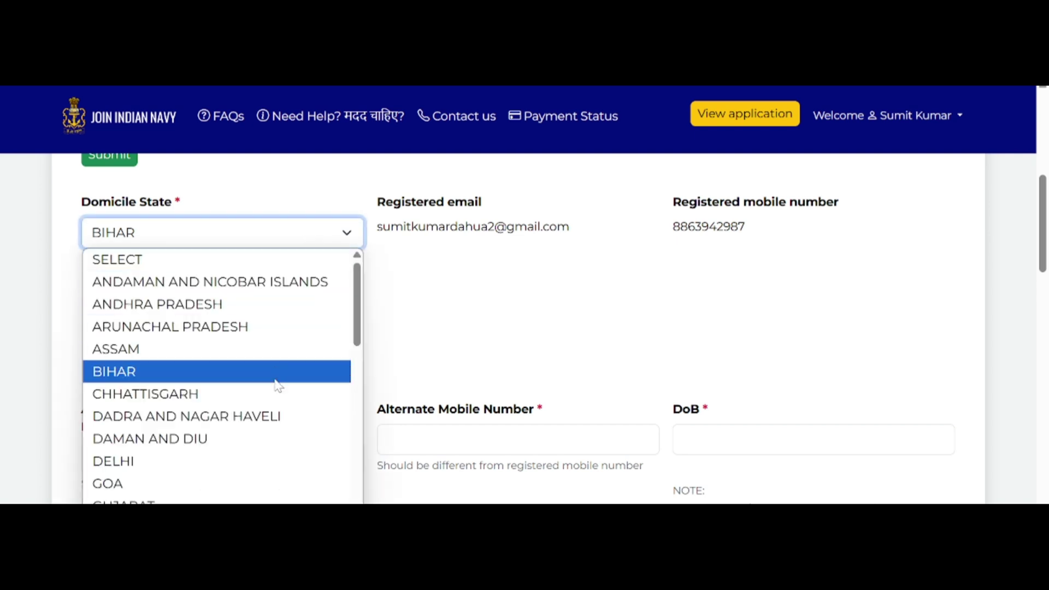
{"action": "left_click", "coordinate": [338, 240]}
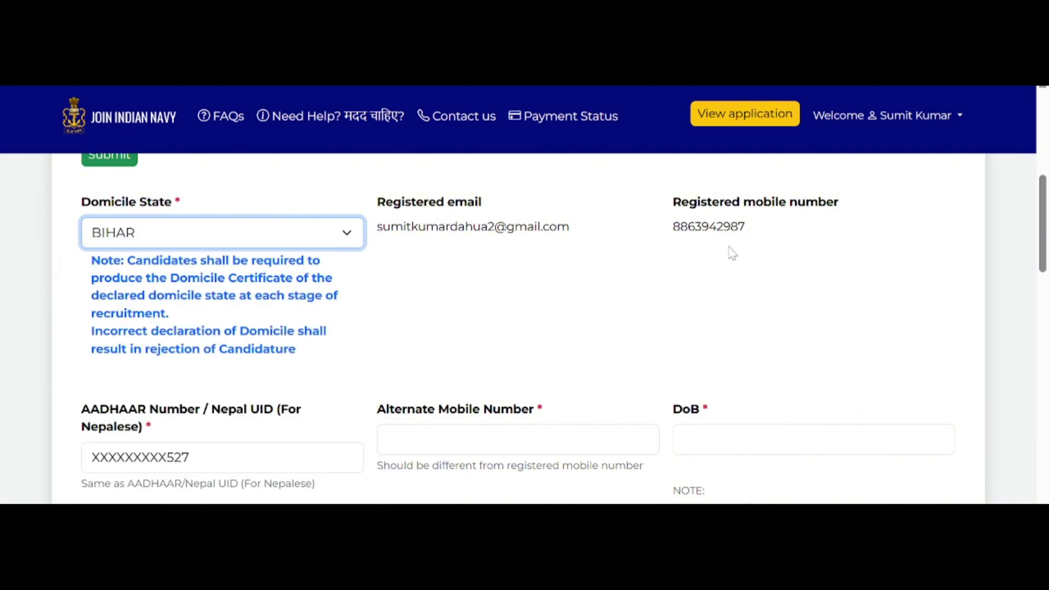
- Tick and clear the NCC Candidate, Sponsored Candidate(A) and Sponsored Candidate(B) options in turn
{"action": "left_click_drag", "start_coordinate": [1047, 223], "coordinate": [1046, 262]}
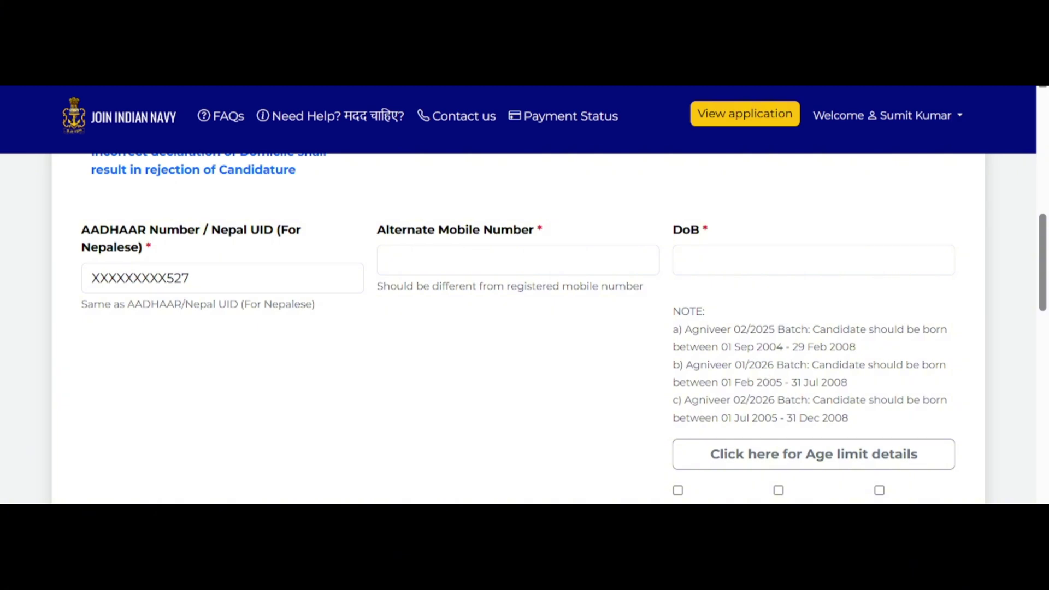
{"action": "left_click_drag", "start_coordinate": [1046, 290], "coordinate": [1046, 330]}
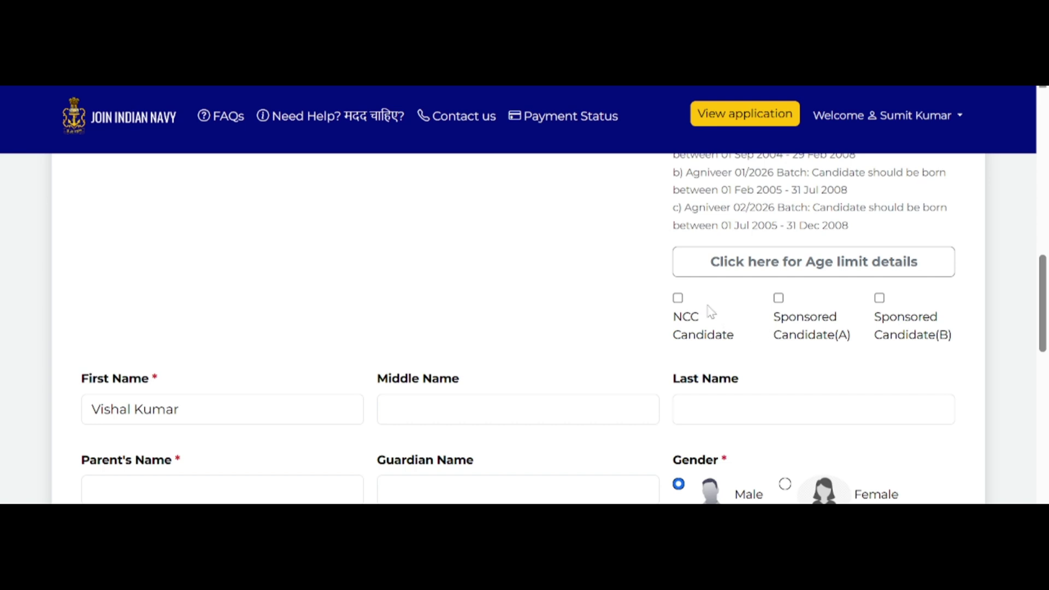
{"action": "left_click", "coordinate": [679, 307]}
{"action": "left_click", "coordinate": [679, 307]}
{"action": "left_click", "coordinate": [779, 299]}
{"action": "left_click", "coordinate": [779, 299]}
{"action": "left_click", "coordinate": [886, 304]}
{"action": "left_click", "coordinate": [881, 299]}
- Clear the prefilled First Name in the Personal details form
{"action": "left_click_drag", "start_coordinate": [1045, 290], "coordinate": [1045, 314]}
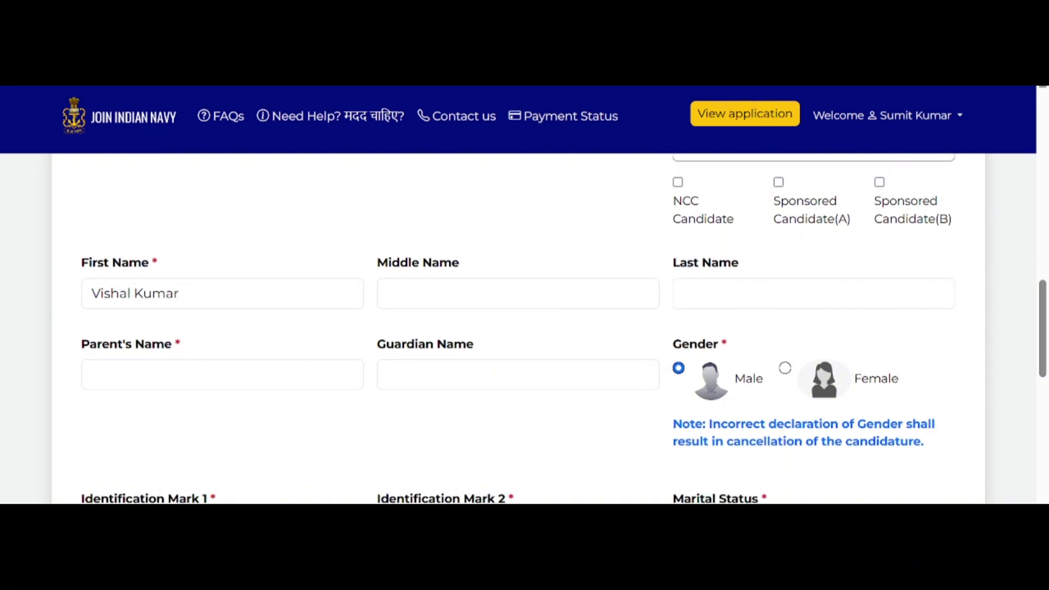
{"action": "left_click", "coordinate": [179, 294]}
{"action": "key", "text": "BackSpace"}
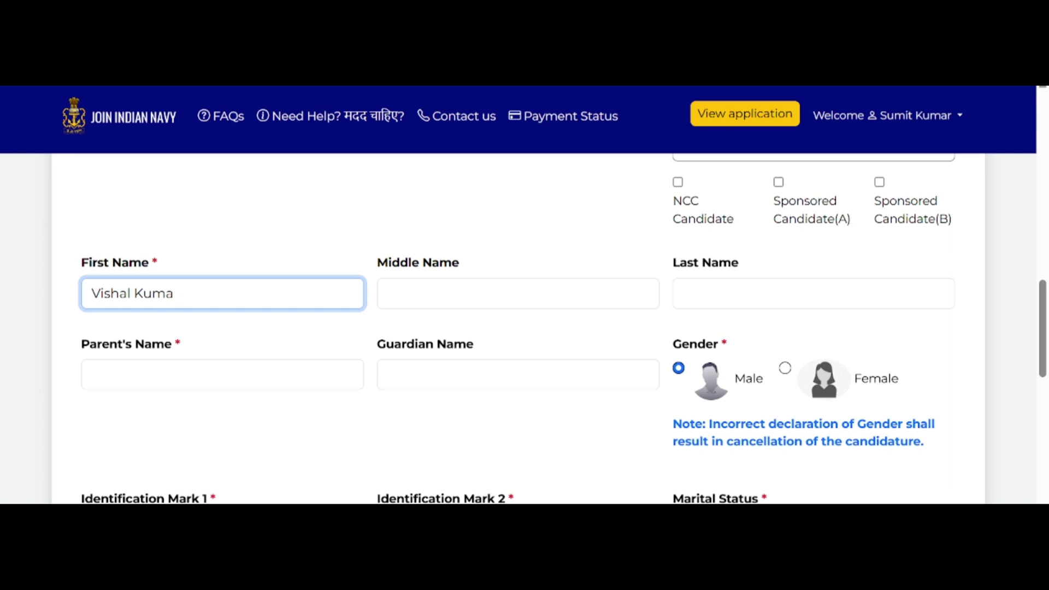
{"action": "key", "text": "BackSpace"}
{"action": "key", "text": "BackSpace"}
{"action": "key", "text": "BackSpace"}
{"action": "key", "text": "BackSpace"}
{"action": "key", "text": "BackSpace"}
{"action": "key", "text": "BackSpace"}
{"action": "key", "text": "BackSpace"}
{"action": "key", "text": "BackSpace"}
{"action": "key", "text": "BackSpace"}
{"action": "key", "text": "BackSpace"}
{"action": "key", "text": "BackSpace"}
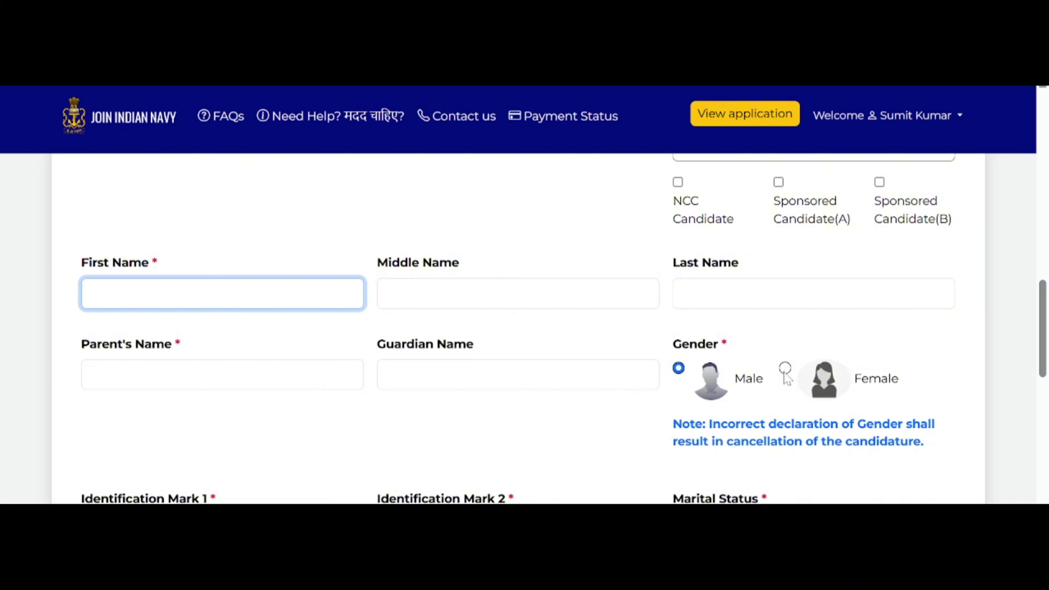
- Try Married as the Marital Status, dismiss the alert, and set the status to Unmarried
{"action": "scroll", "coordinate": [1045, 371], "scroll_direction": "down", "scroll_amount": 3}
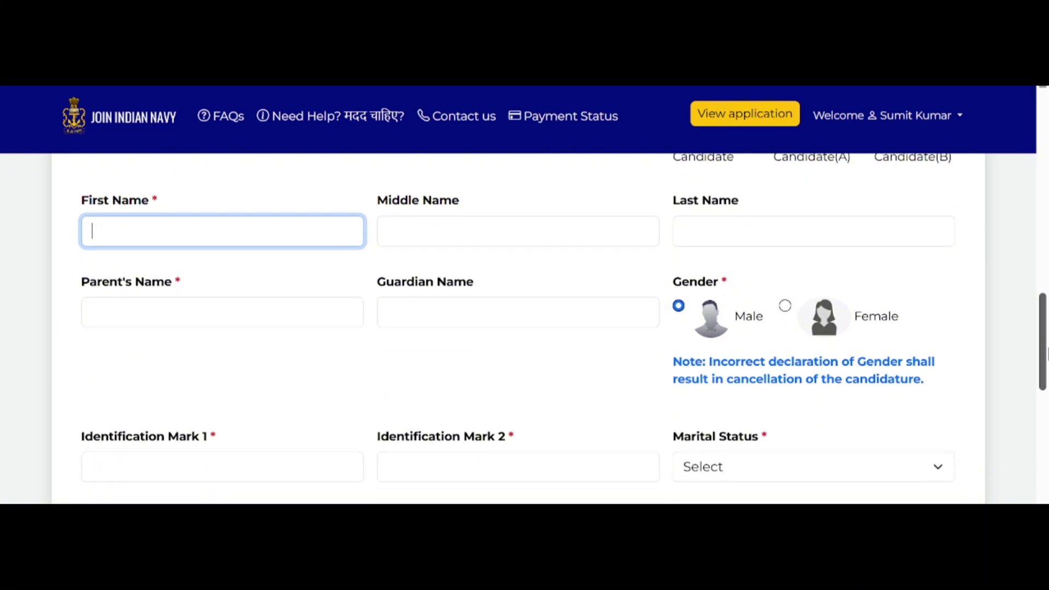
{"action": "scroll", "coordinate": [1045, 371], "scroll_direction": "down", "scroll_amount": 2}
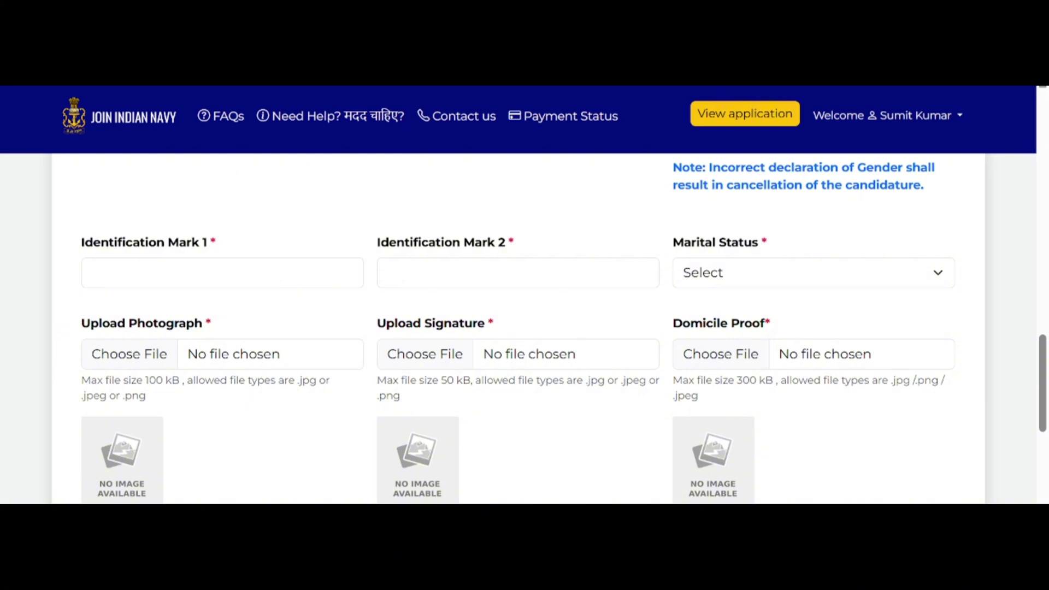
{"action": "left_click", "coordinate": [743, 279]}
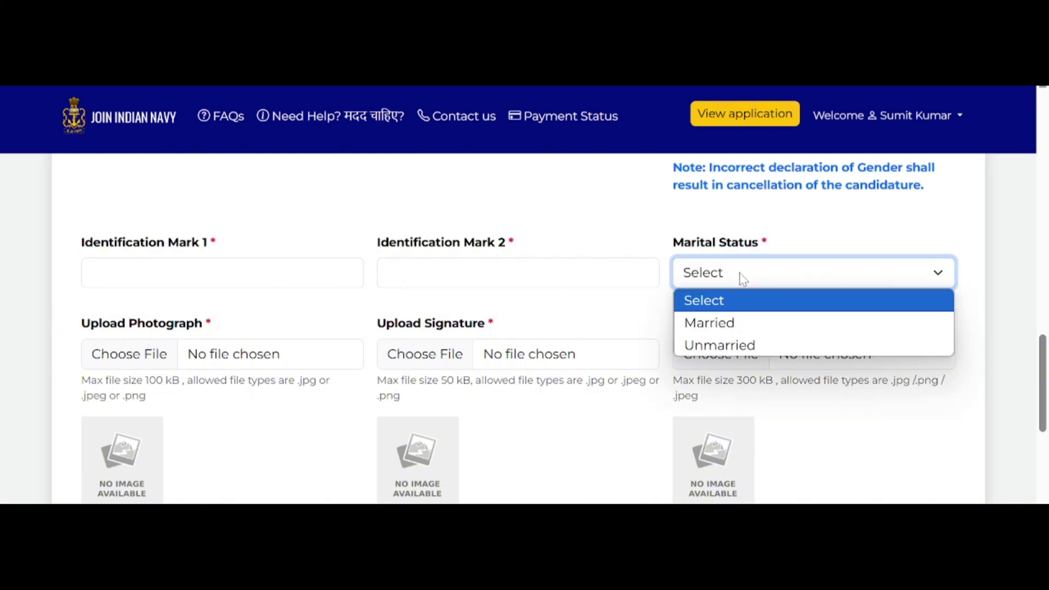
{"action": "left_click", "coordinate": [739, 319]}
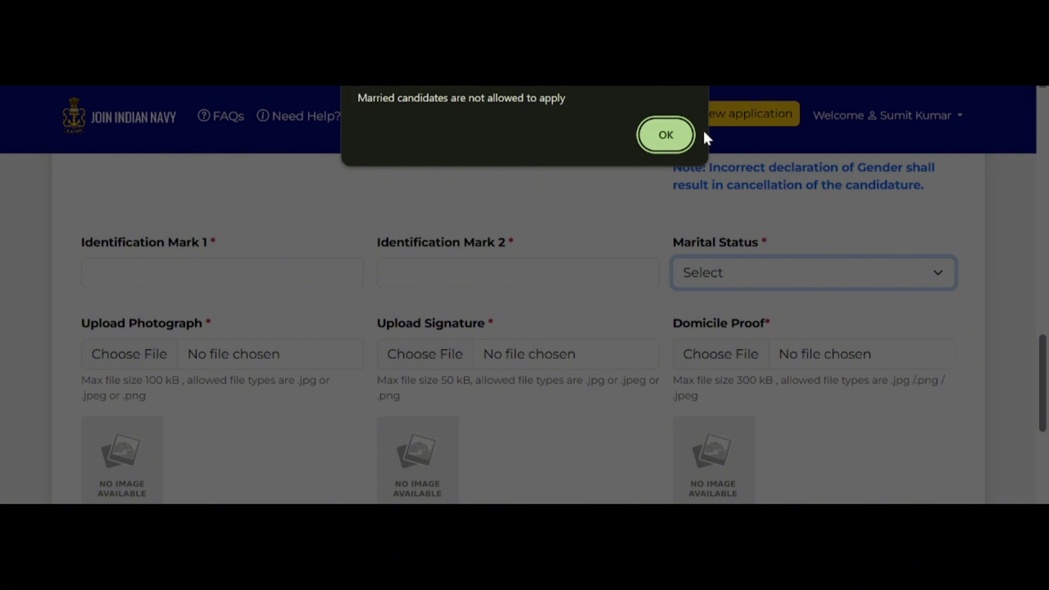
{"action": "left_click", "coordinate": [666, 136]}
{"action": "left_click", "coordinate": [757, 273]}
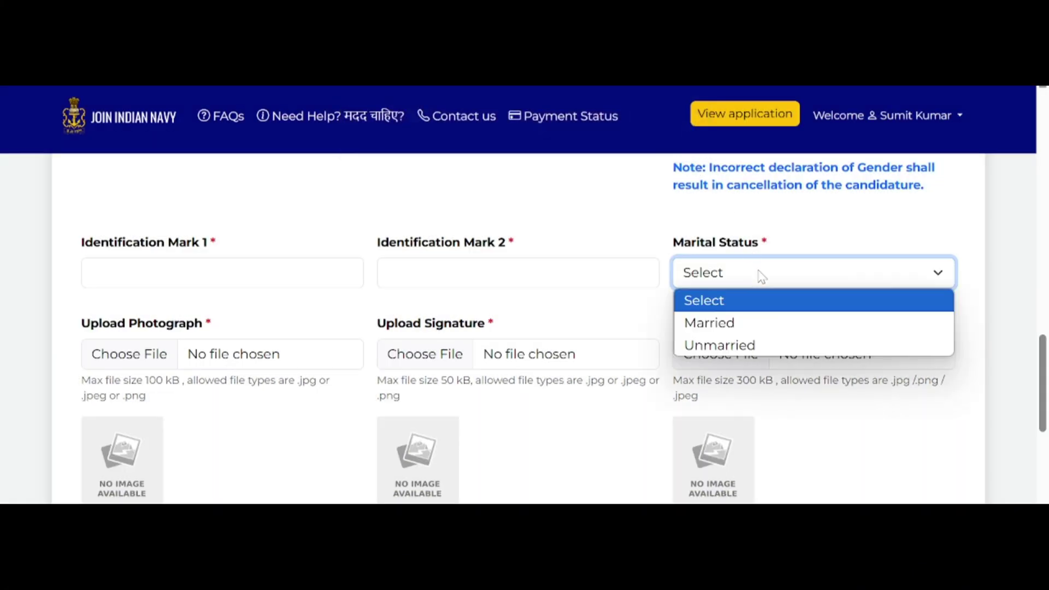
{"action": "left_click", "coordinate": [756, 345]}
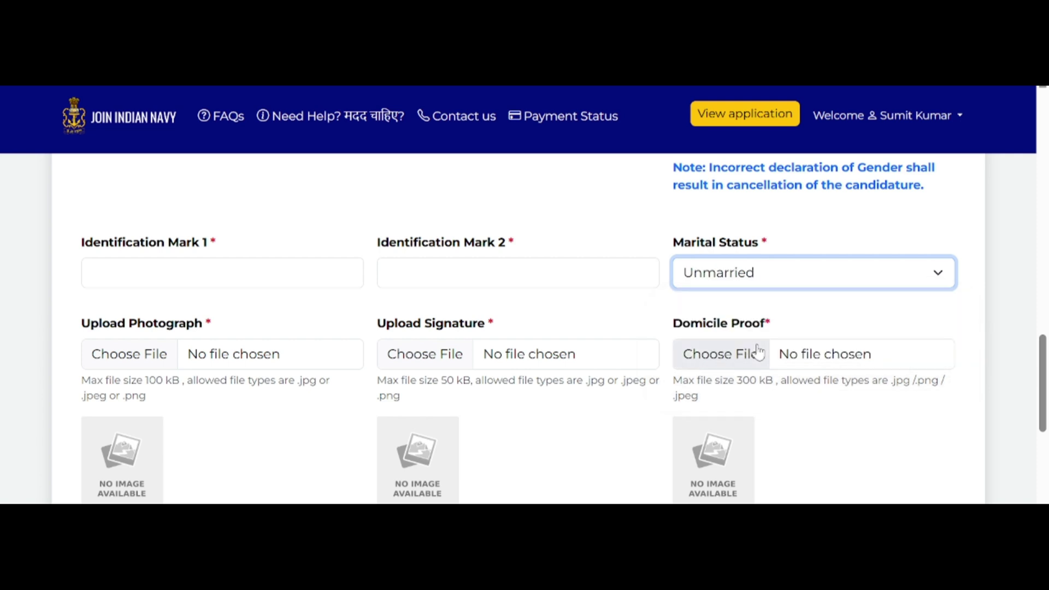
- Review the personal details and the photograph, signature and domicile proof upload fields, and save the form to proceed
{"action": "scroll", "coordinate": [1046, 357], "scroll_direction": "down", "scroll_amount": 2}
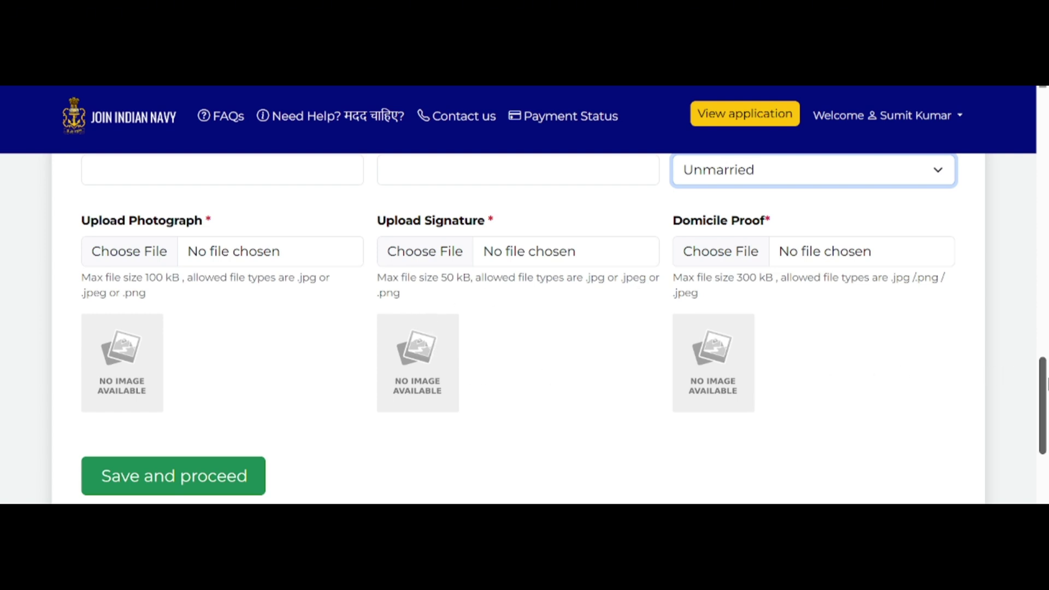
{"action": "mouse_move", "coordinate": [1043, 377]}
{"action": "left_mouse_down"}
{"action": "mouse_move", "coordinate": [1043, 358]}
{"action": "mouse_move", "coordinate": [1044, 368]}
{"action": "left_mouse_up"}
{"action": "scroll", "coordinate": [1044, 368], "scroll_direction": "down", "scroll_amount": 2}
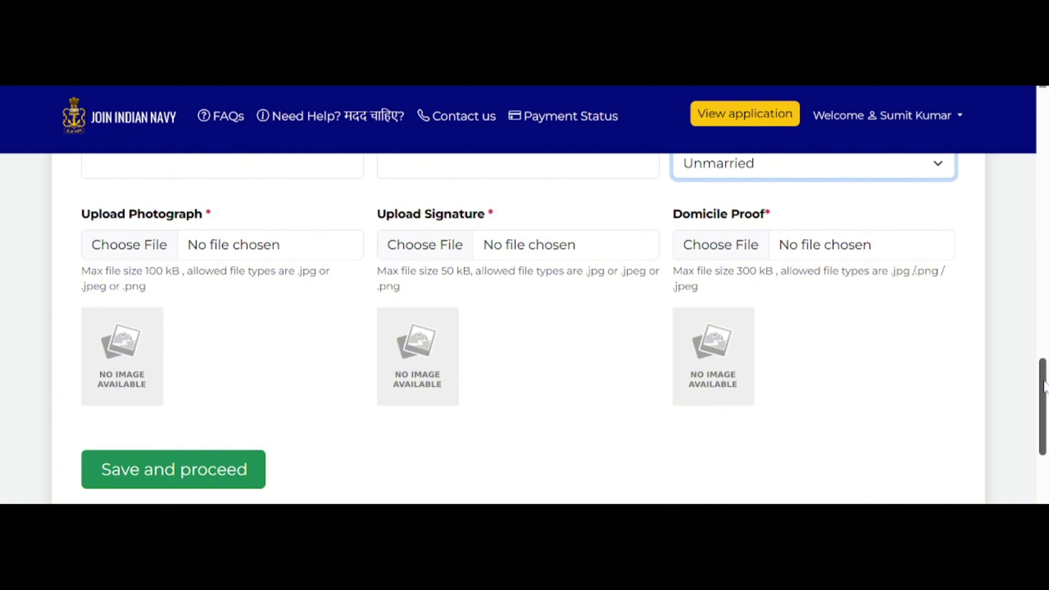
{"action": "left_click_drag", "start_coordinate": [1043, 385], "coordinate": [1045, 210]}
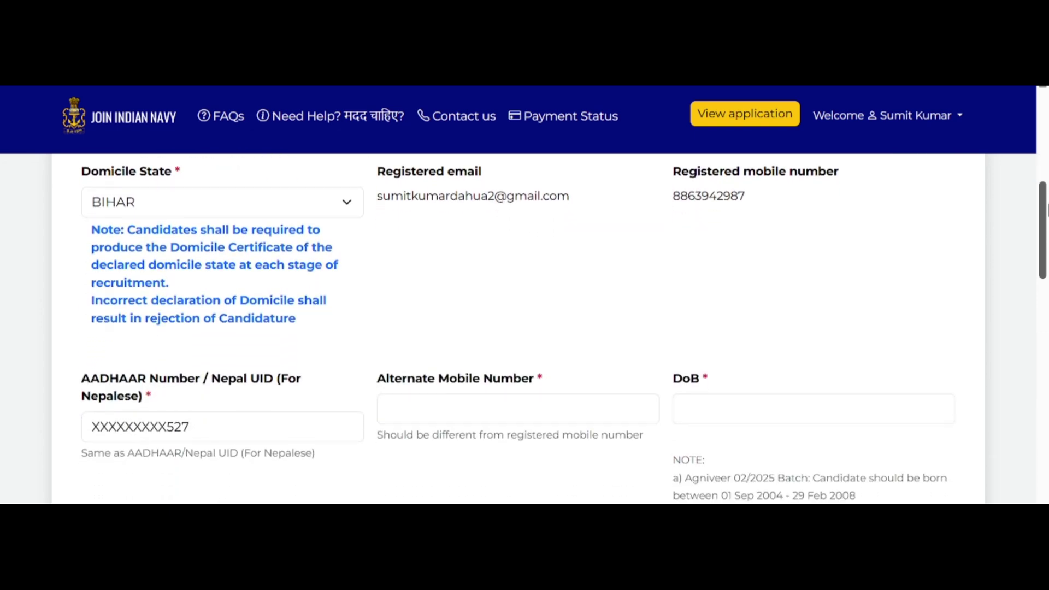
{"action": "left_click_drag", "start_coordinate": [1046, 211], "coordinate": [1046, 390]}
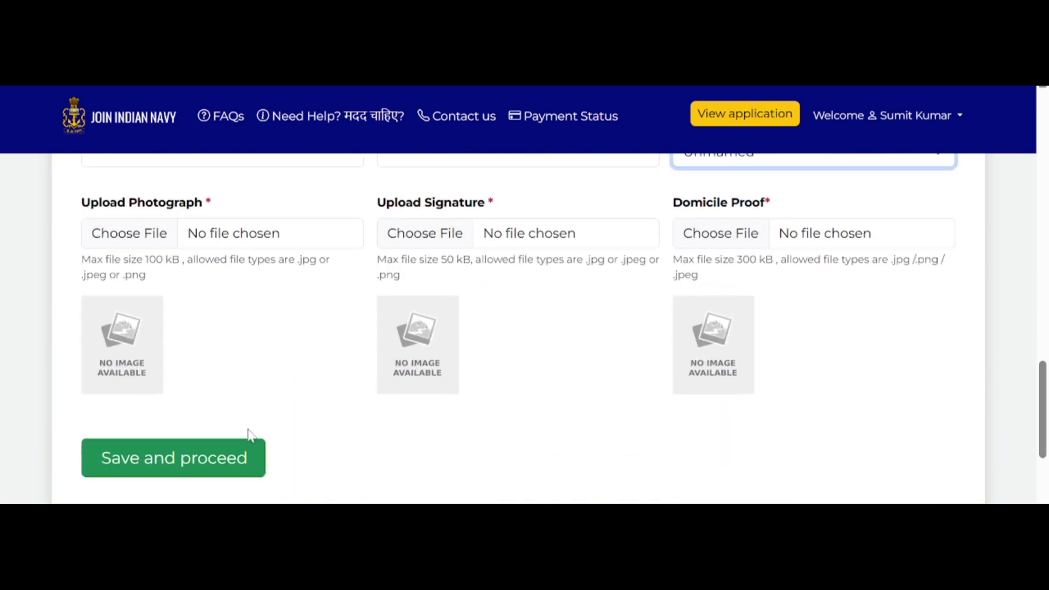
{"action": "left_click", "coordinate": [199, 468]}
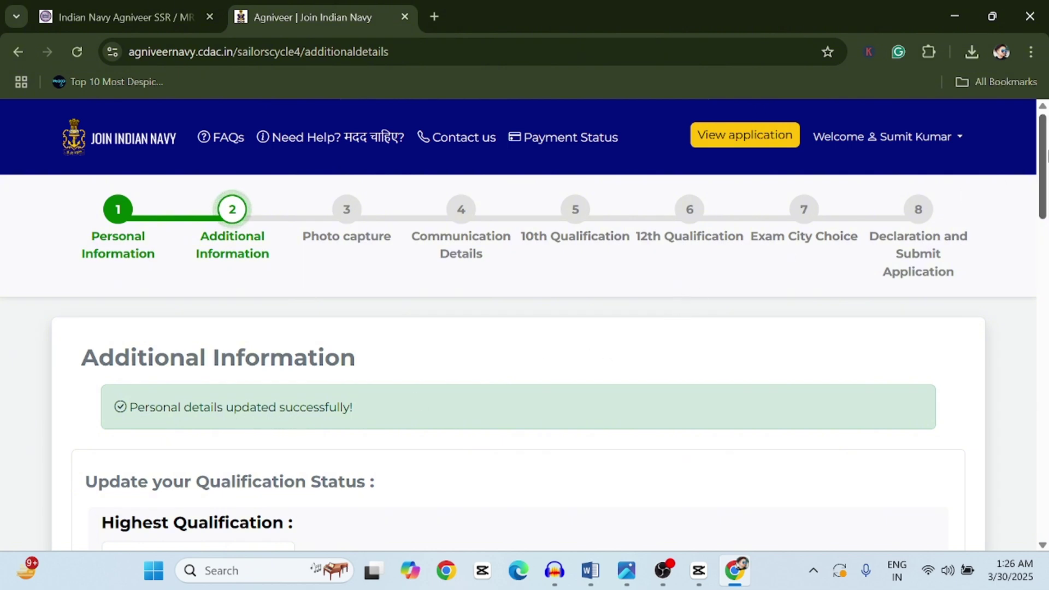
- Set the Highest Qualification to Matric and the 10th Qualification Status to Completed in Additional Information
{"action": "left_click_drag", "start_coordinate": [1046, 157], "coordinate": [1046, 189]}
{"action": "scroll", "coordinate": [1046, 189], "scroll_direction": "down", "scroll_amount": 2}
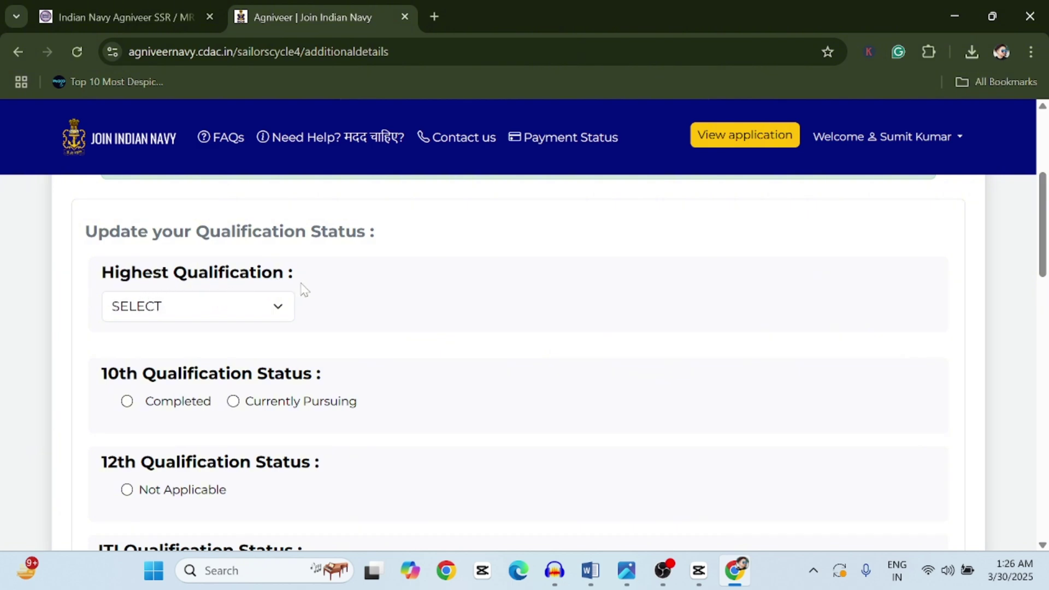
{"action": "left_click", "coordinate": [270, 315]}
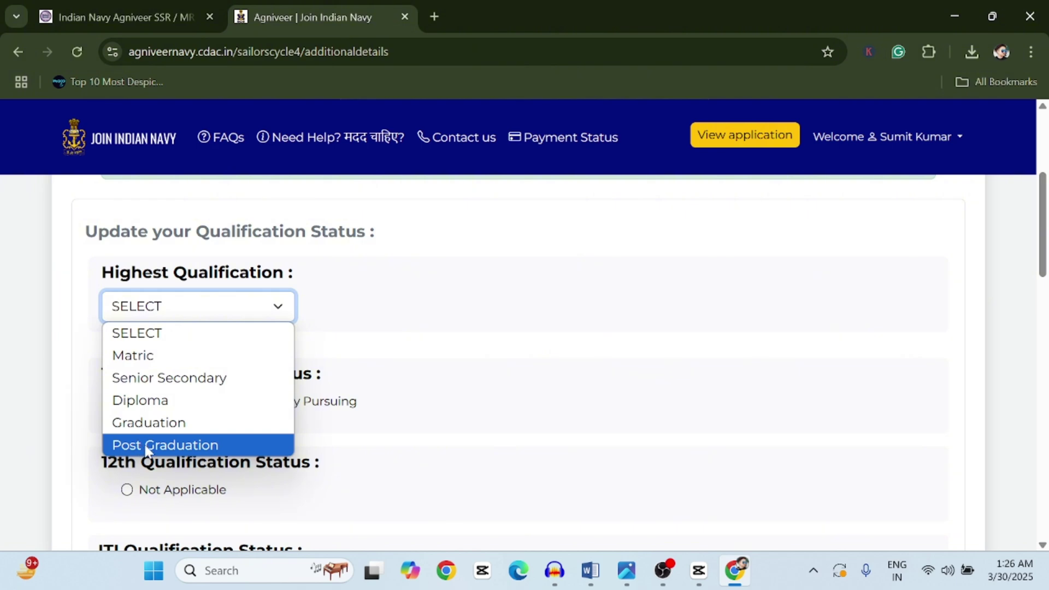
{"action": "left_click", "coordinate": [248, 303]}
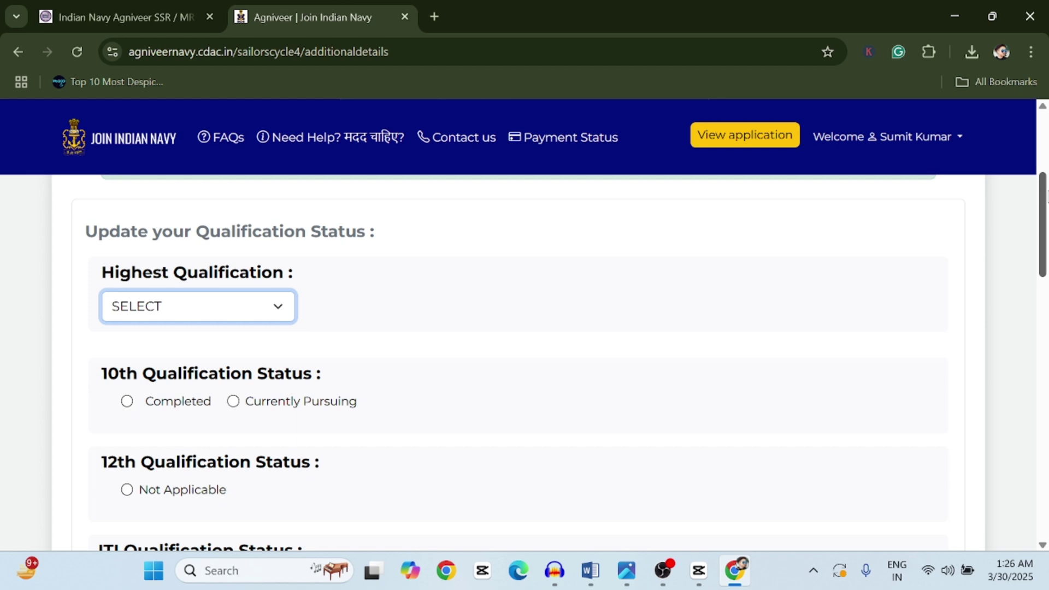
{"action": "scroll", "coordinate": [1043, 198], "scroll_direction": "down", "scroll_amount": 1}
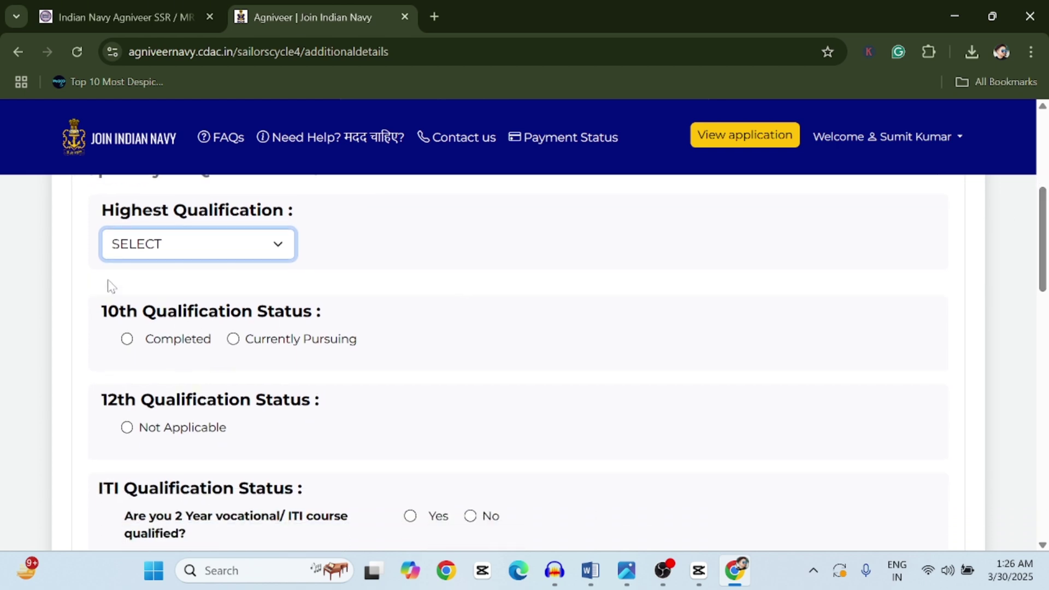
{"action": "left_click", "coordinate": [159, 253]}
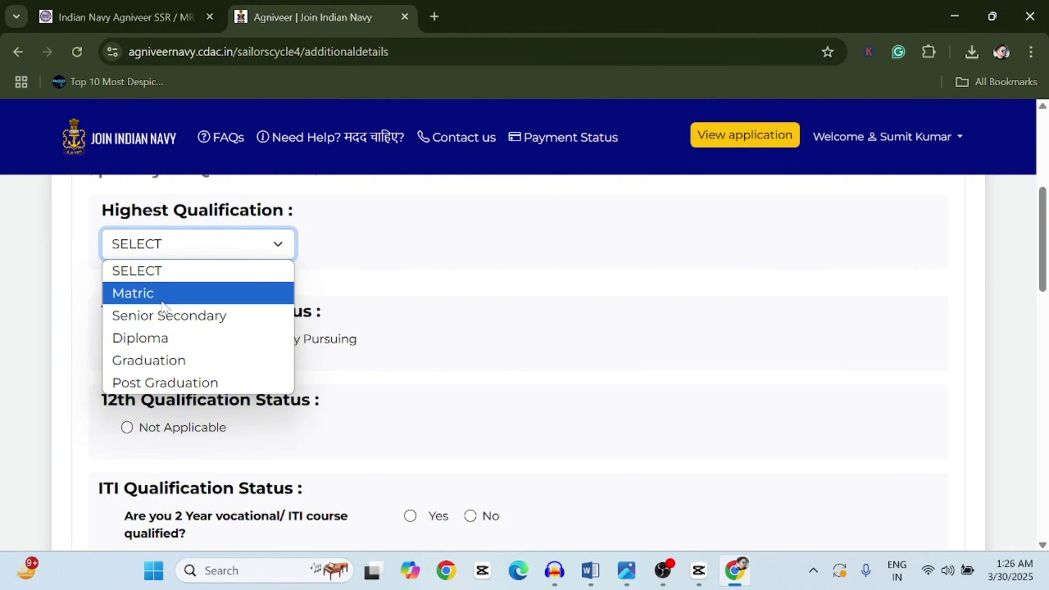
{"action": "left_click", "coordinate": [212, 296]}
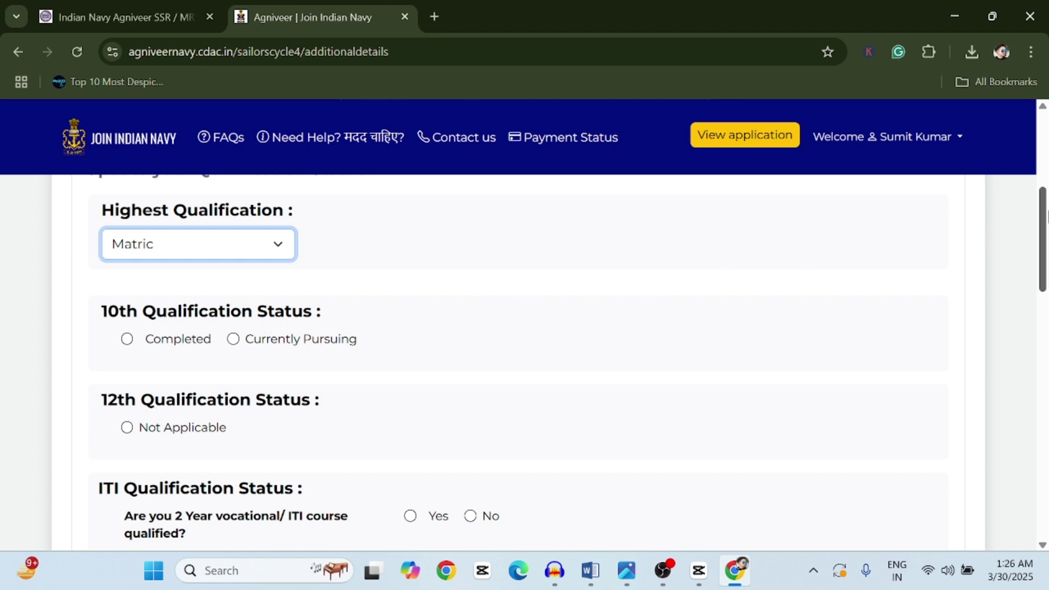
{"action": "left_click_drag", "start_coordinate": [1045, 218], "coordinate": [1046, 232]}
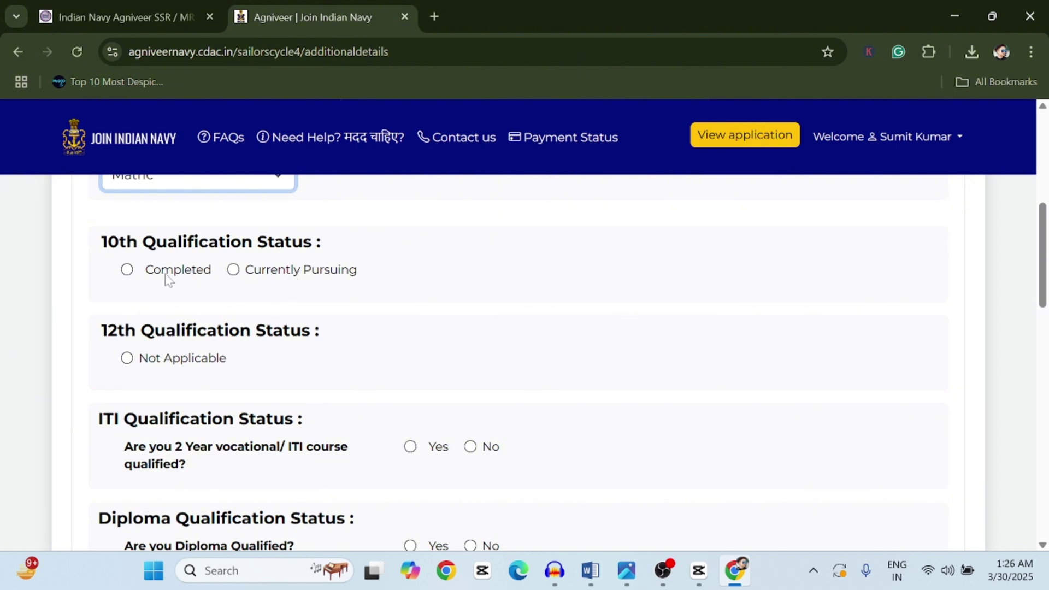
{"action": "left_click", "coordinate": [127, 269]}
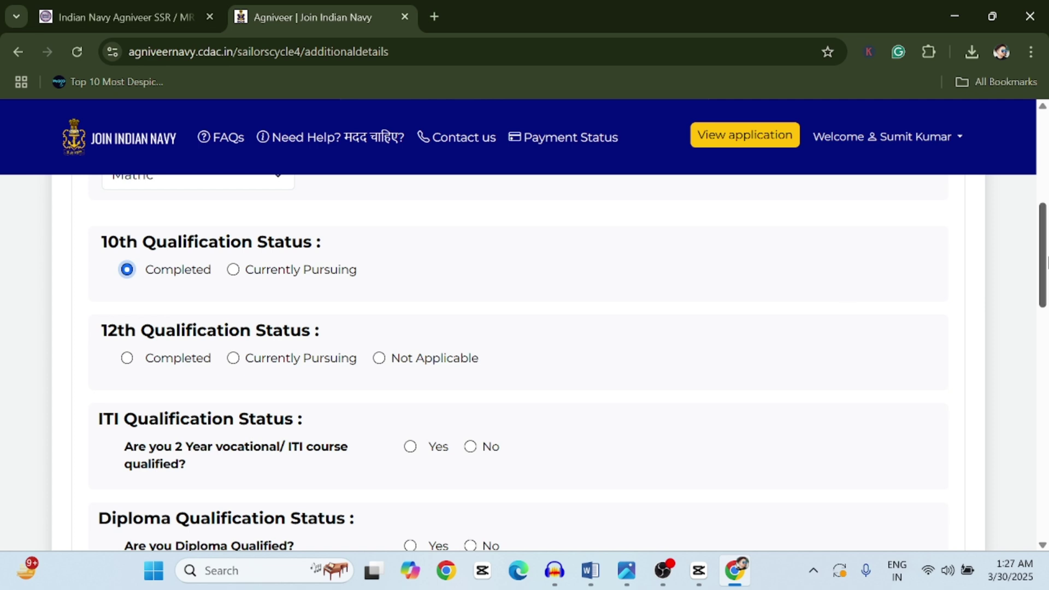
- Answer Yes to the 2 Year vocational/ITI course question and activate its Stream and Obtained Percentage fields
{"action": "mouse_move", "coordinate": [1045, 257]}
{"action": "left_mouse_down"}
{"action": "mouse_move", "coordinate": [1044, 241]}
{"action": "mouse_move", "coordinate": [1044, 268]}
{"action": "left_mouse_up"}
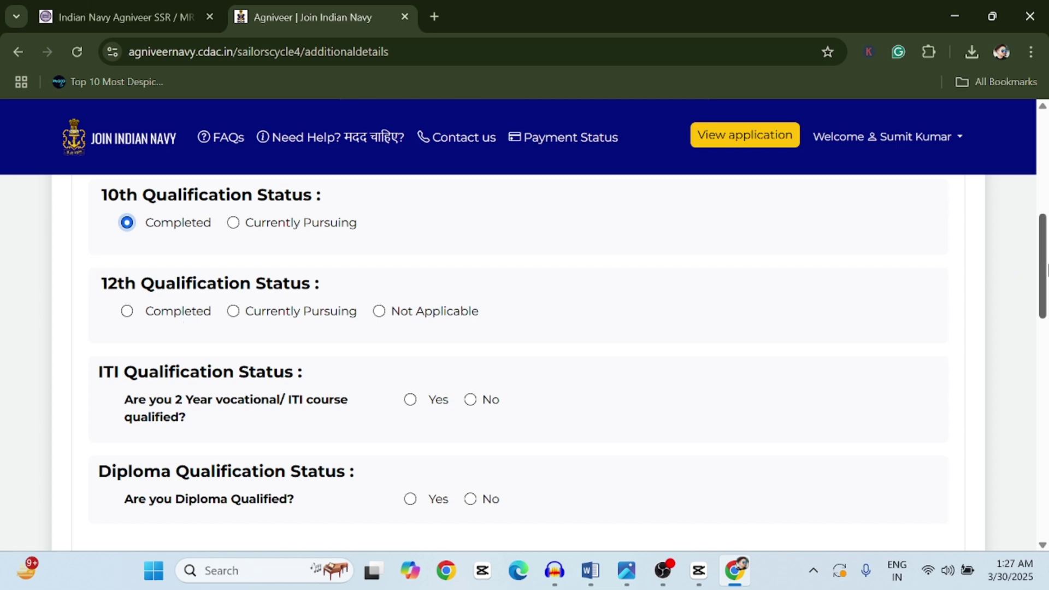
{"action": "scroll", "coordinate": [1046, 228], "scroll_direction": "up", "scroll_amount": 3}
{"action": "scroll", "coordinate": [1045, 228], "scroll_direction": "up", "scroll_amount": 1}
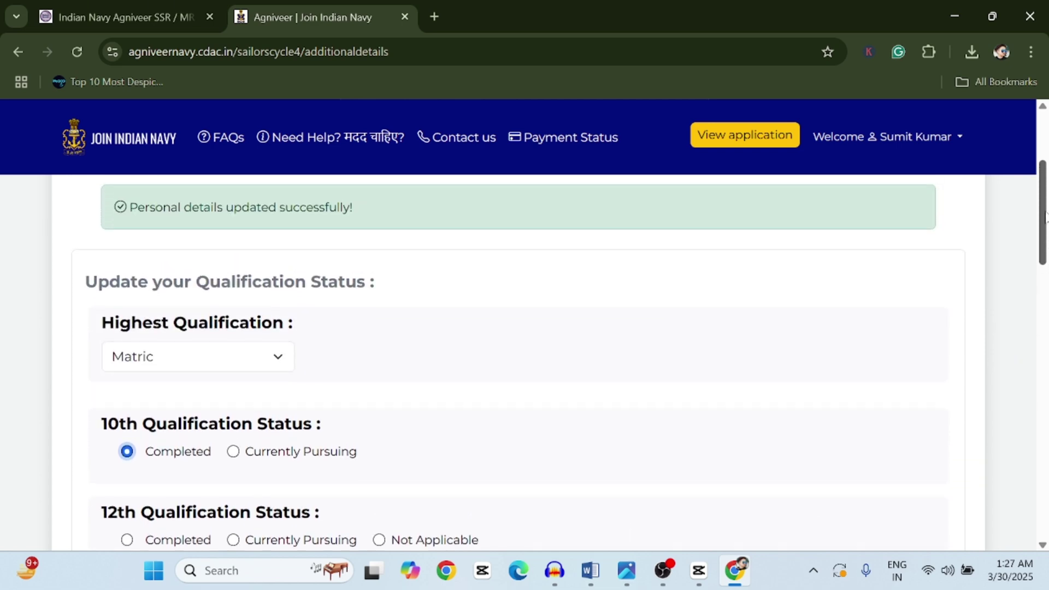
{"action": "scroll", "coordinate": [1046, 246], "scroll_direction": "down", "scroll_amount": 2}
{"action": "left_click_drag", "start_coordinate": [1045, 246], "coordinate": [1046, 274]}
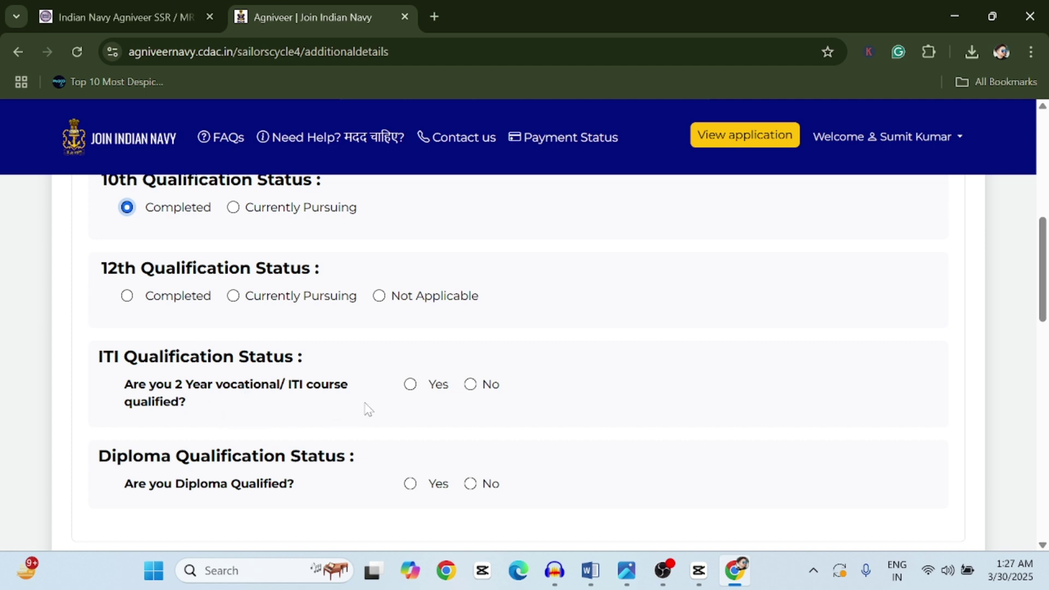
{"action": "left_click", "coordinate": [409, 384]}
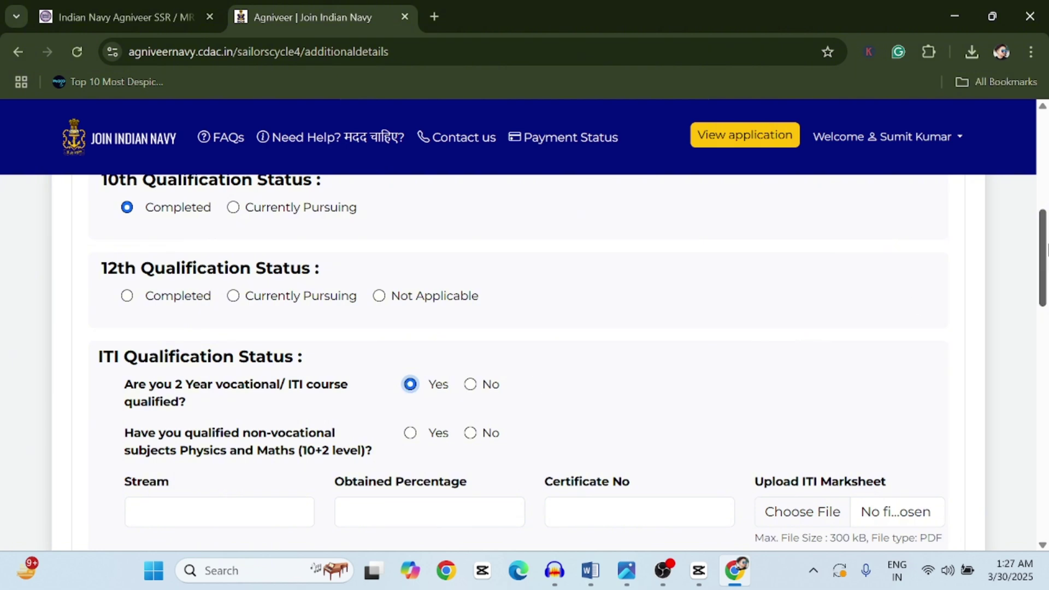
{"action": "scroll", "coordinate": [1046, 249], "scroll_direction": "down", "scroll_amount": 2}
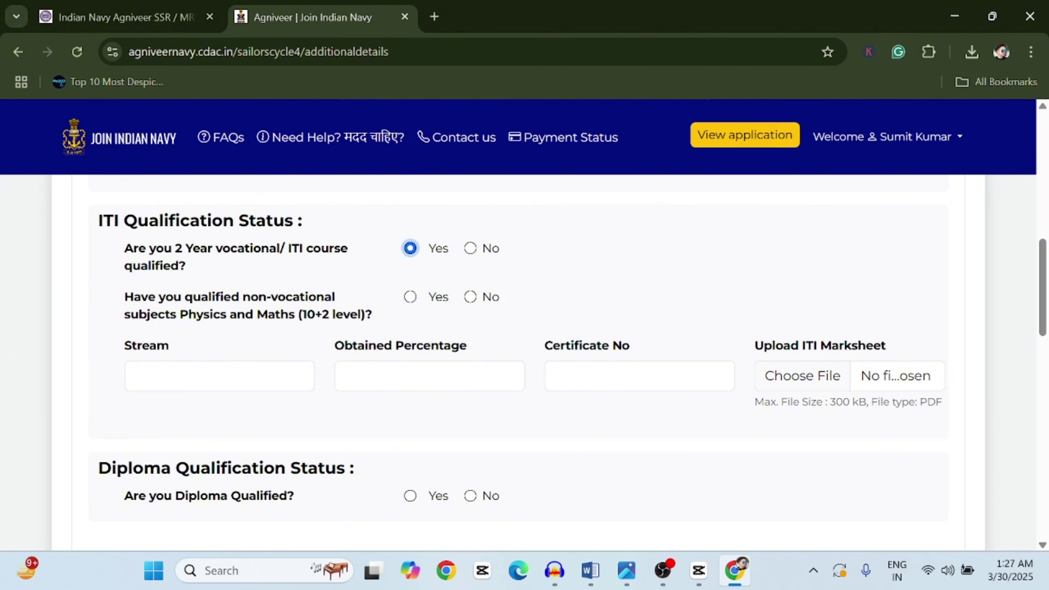
{"action": "left_click", "coordinate": [219, 376]}
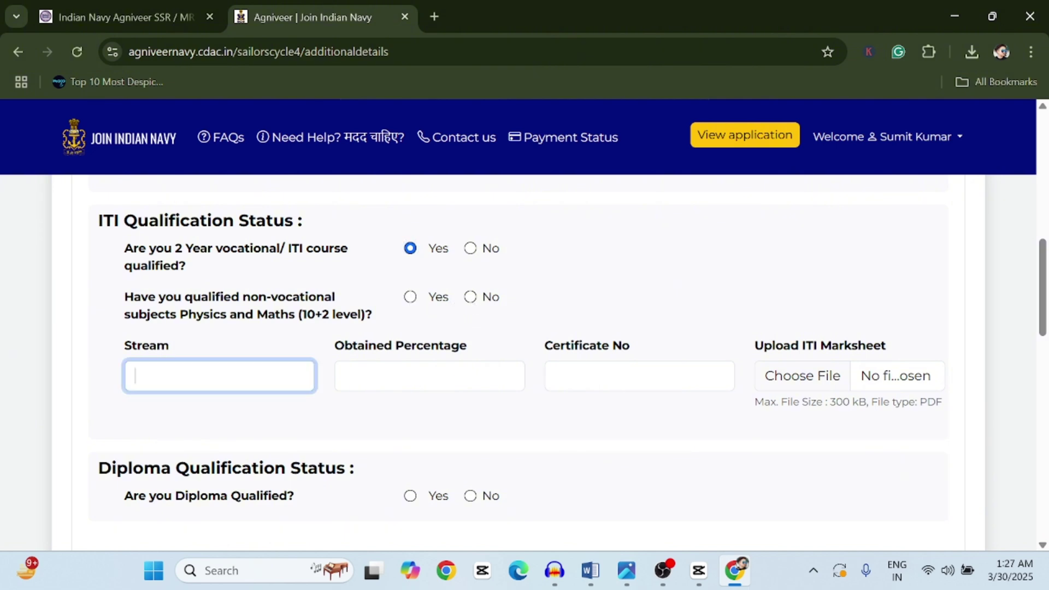
{"action": "left_click", "coordinate": [346, 376]}
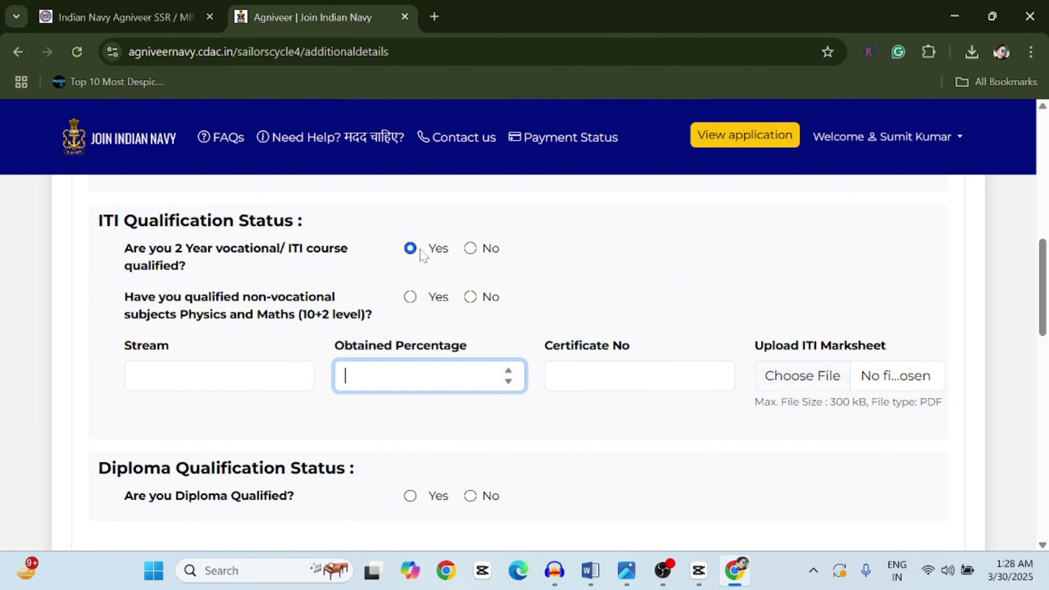
- Answer No to the ITI course question, and check the Diploma Stream options before answering No to Diploma Qualified
{"action": "left_click", "coordinate": [471, 250]}
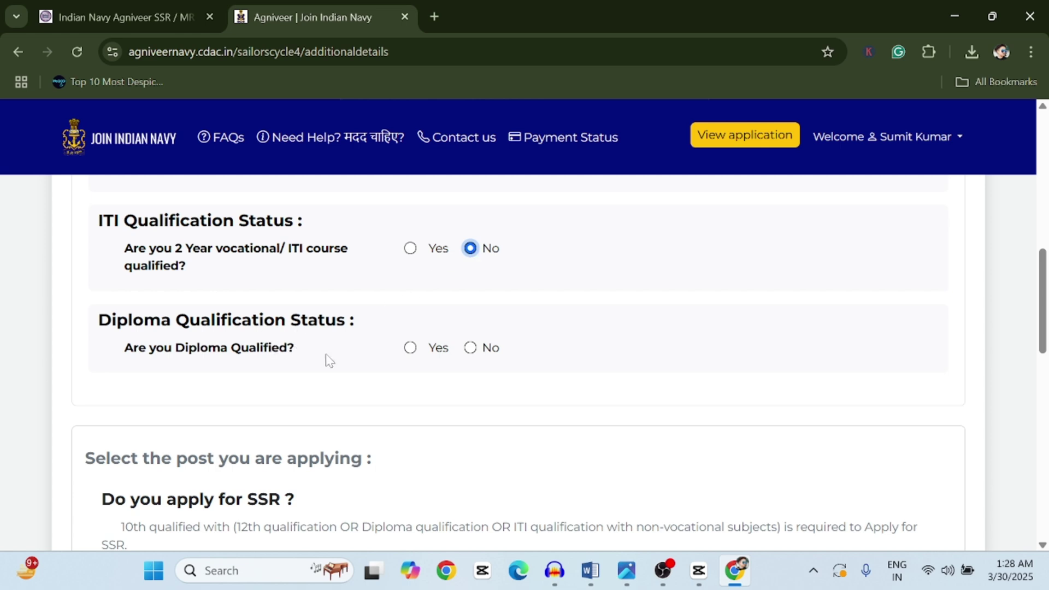
{"action": "left_click", "coordinate": [411, 348]}
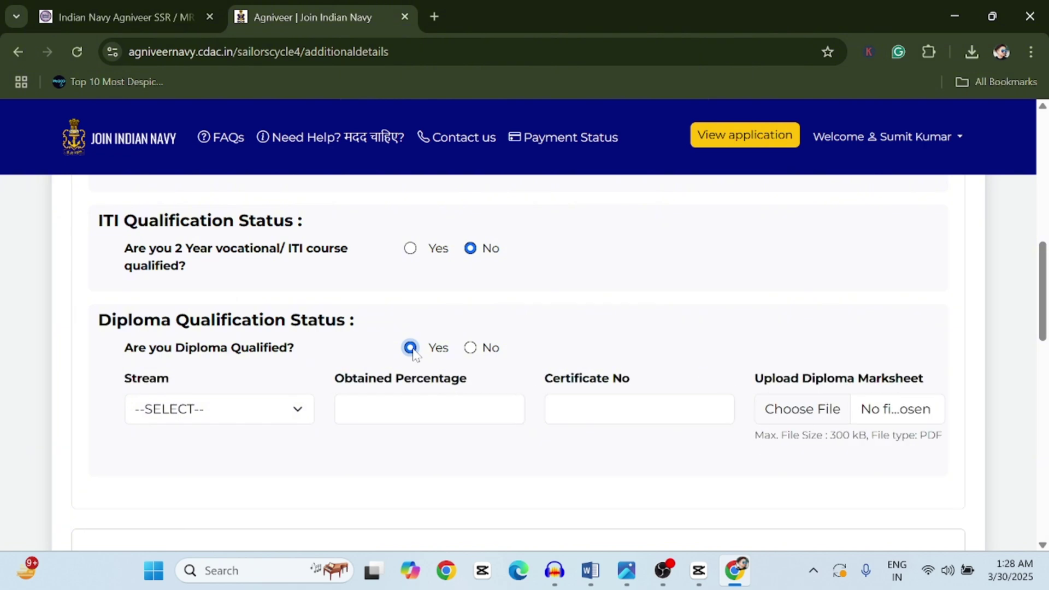
{"action": "left_click", "coordinate": [194, 413]}
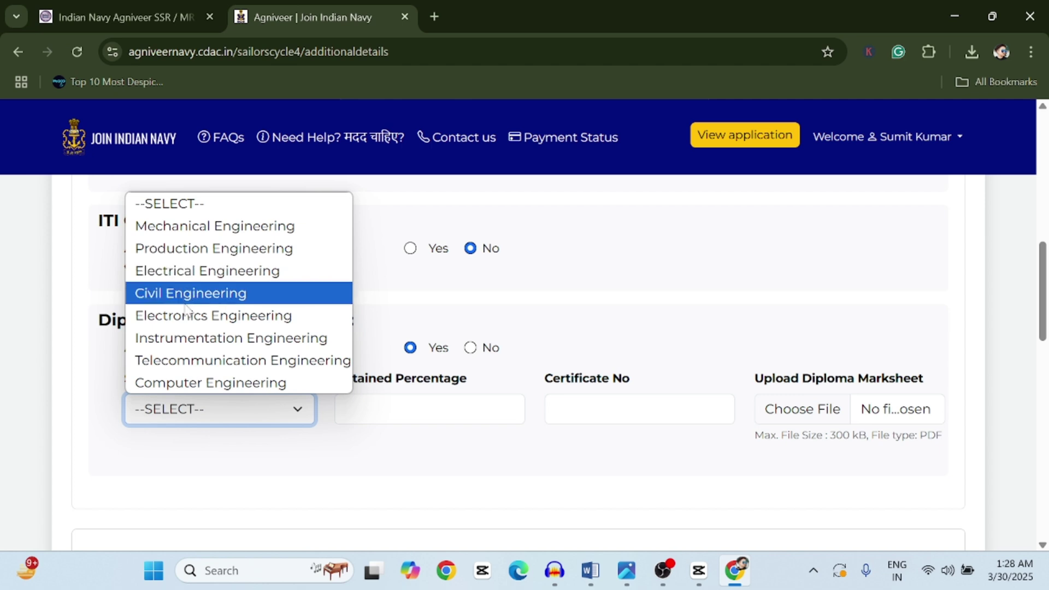
{"action": "left_click", "coordinate": [210, 416]}
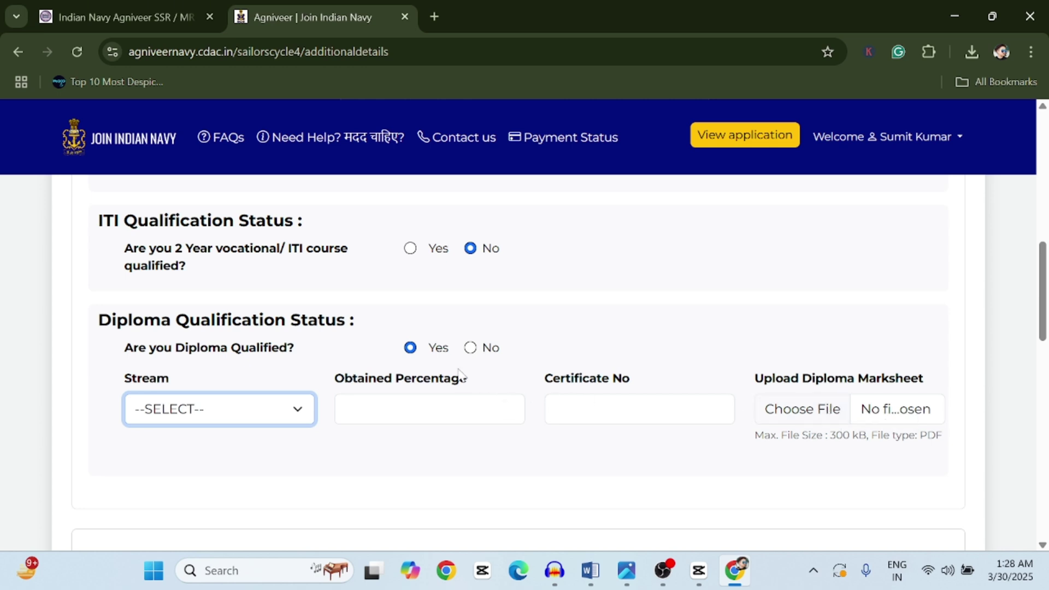
{"action": "left_click", "coordinate": [469, 347]}
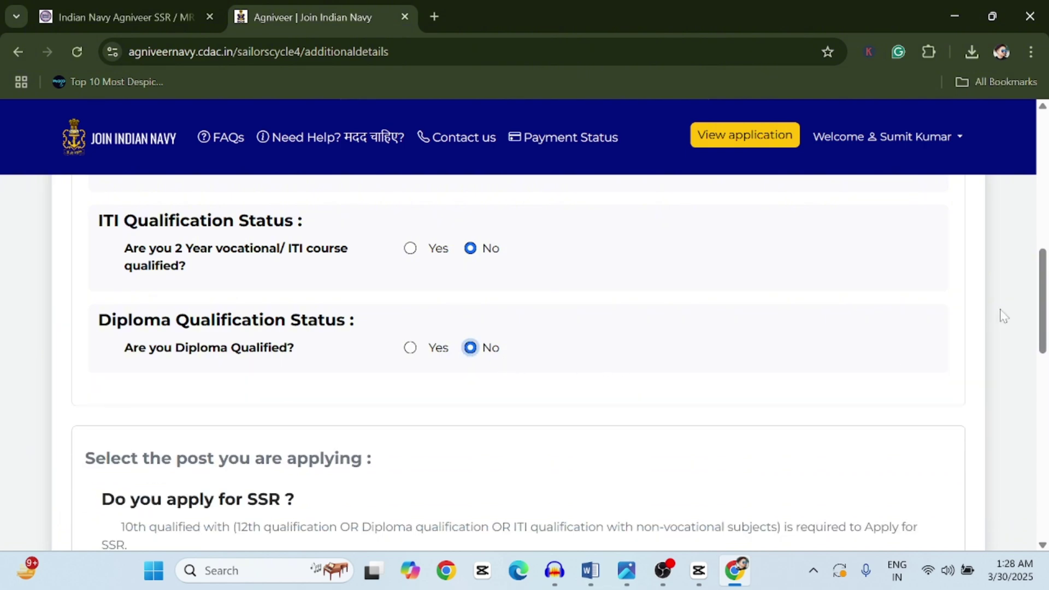
- Answer Yes to applying for MR and look through the branch options for Preference 01 and Preference 02 without choosing any
{"action": "left_click_drag", "start_coordinate": [1045, 293], "coordinate": [1045, 342]}
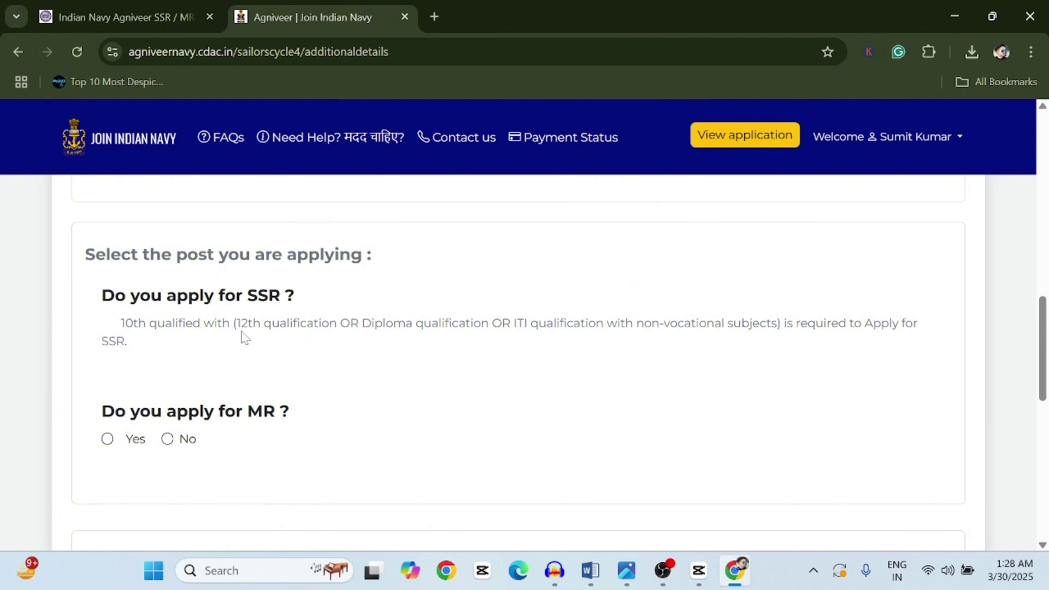
{"action": "left_click", "coordinate": [108, 440]}
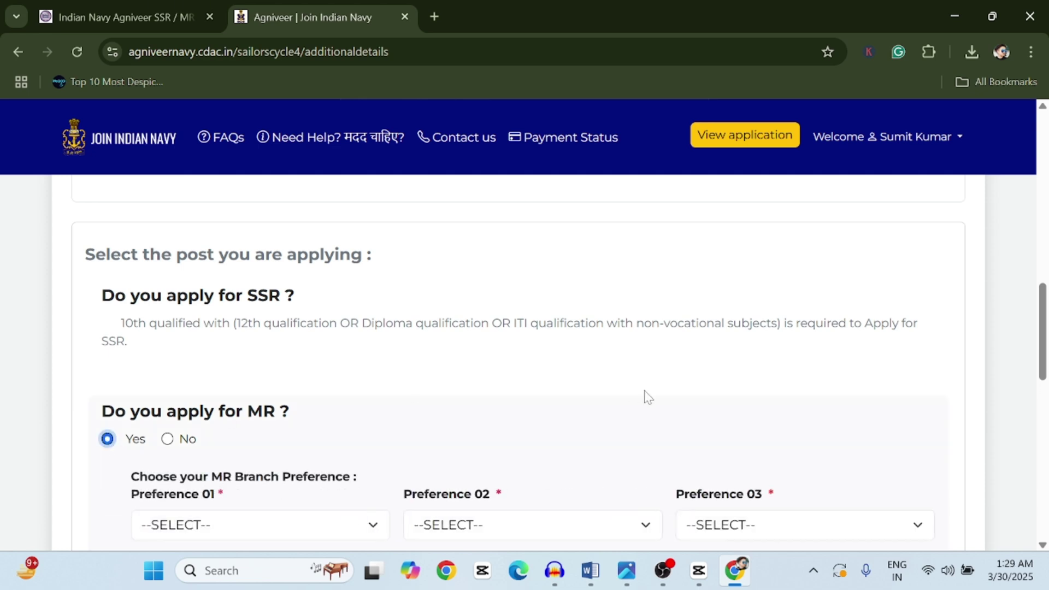
{"action": "scroll", "coordinate": [1044, 323], "scroll_direction": "down", "scroll_amount": 3}
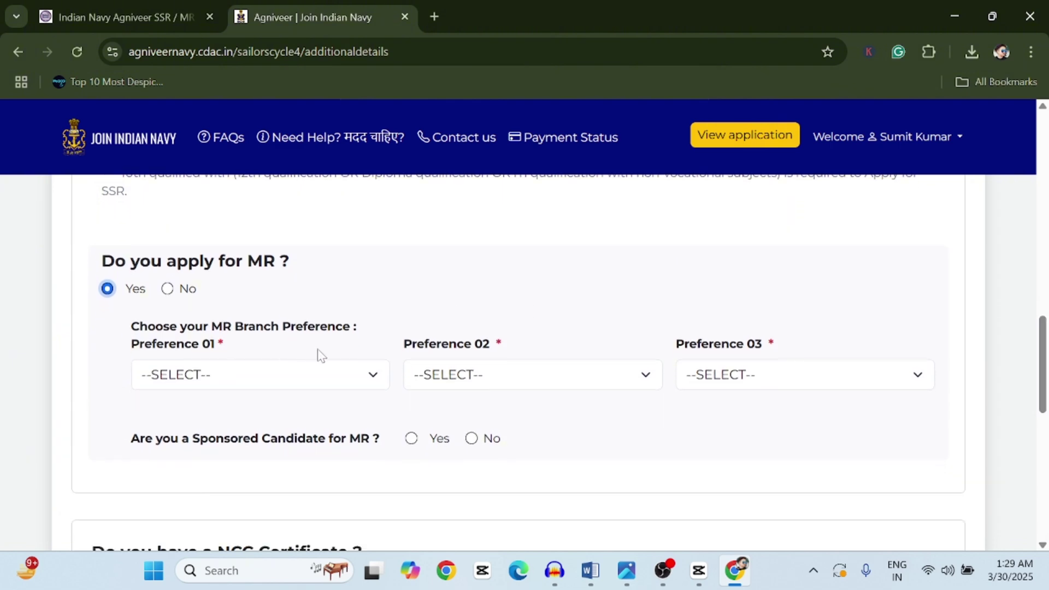
{"action": "left_click", "coordinate": [284, 377]}
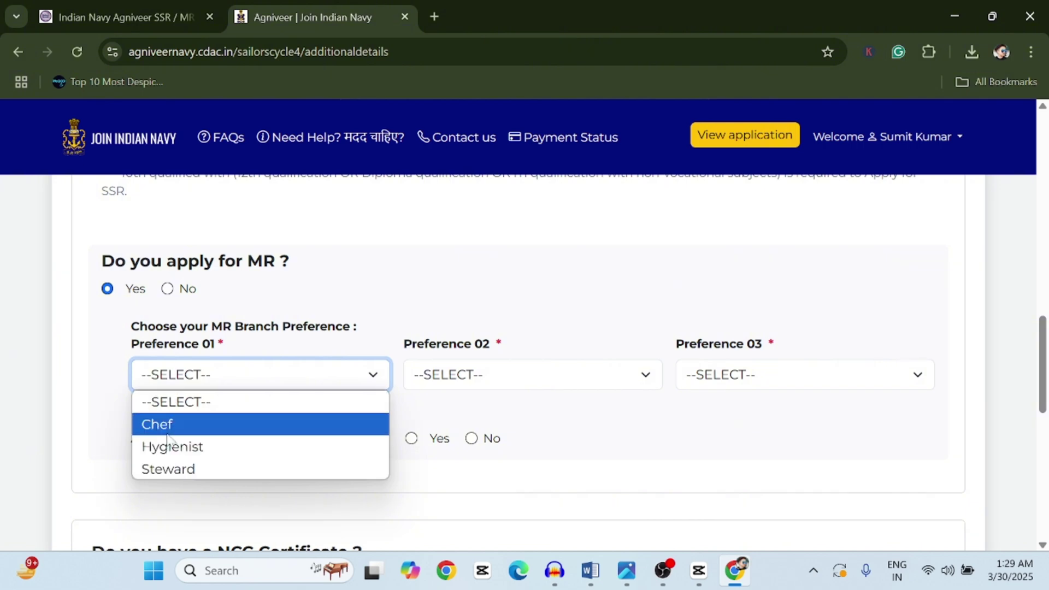
{"action": "left_click", "coordinate": [477, 376]}
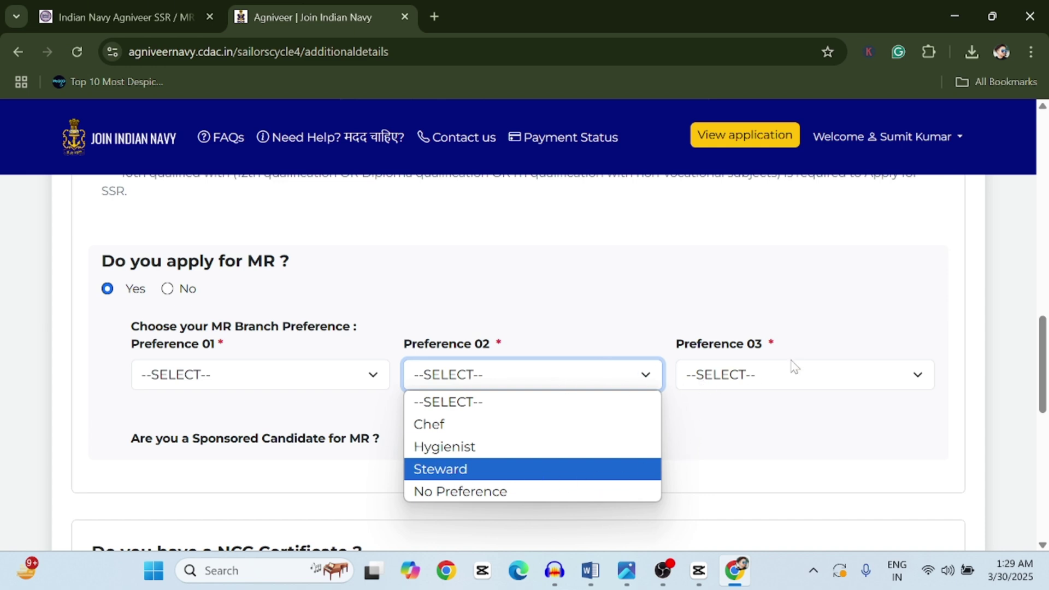
{"action": "left_click", "coordinate": [810, 435]}
{"action": "left_click", "coordinate": [809, 434]}
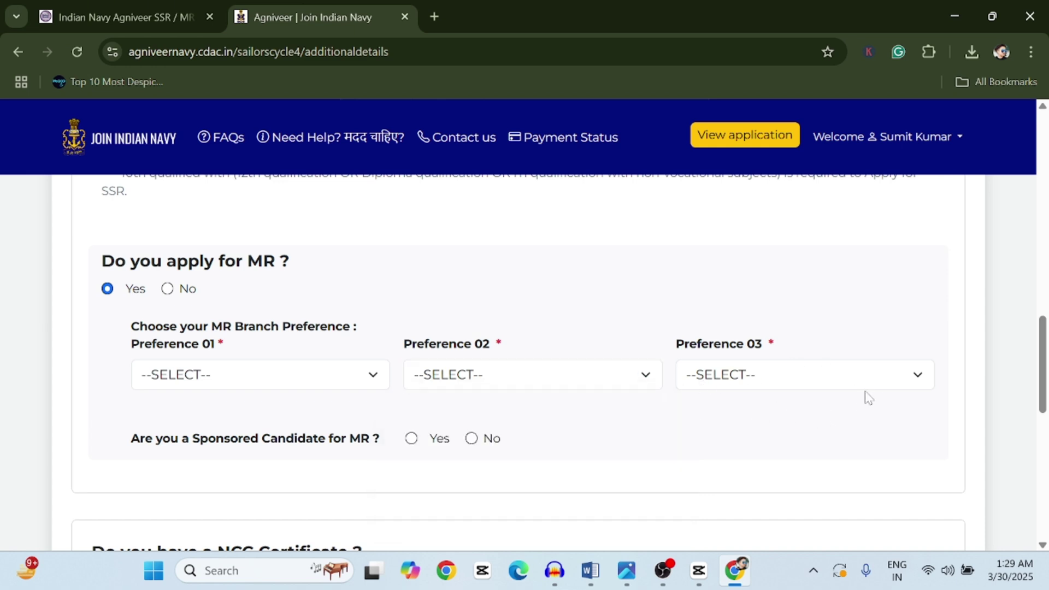
- Check the Sponsorship Type options for a sponsored MR candidate and set the Sponsored Candidate answer to No
{"action": "left_click_drag", "start_coordinate": [1046, 344], "coordinate": [1046, 367]}
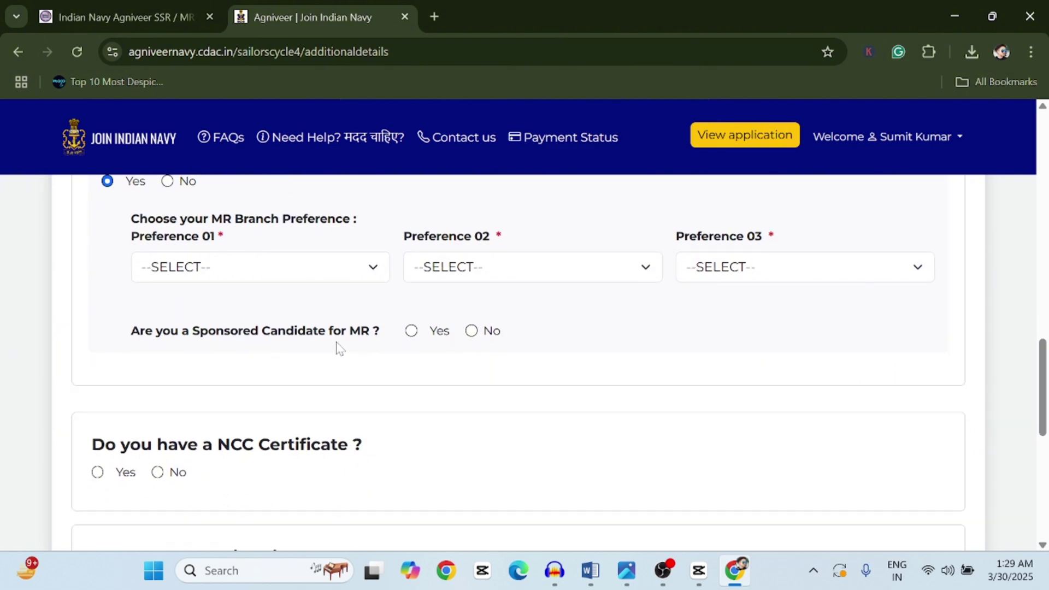
{"action": "left_click", "coordinate": [412, 331]}
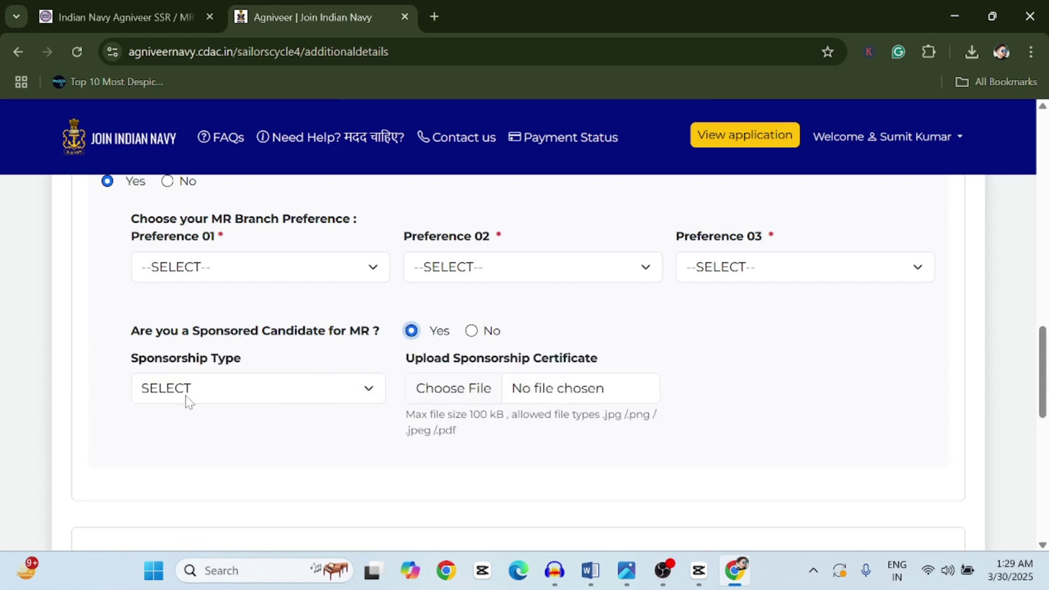
{"action": "left_click", "coordinate": [259, 392]}
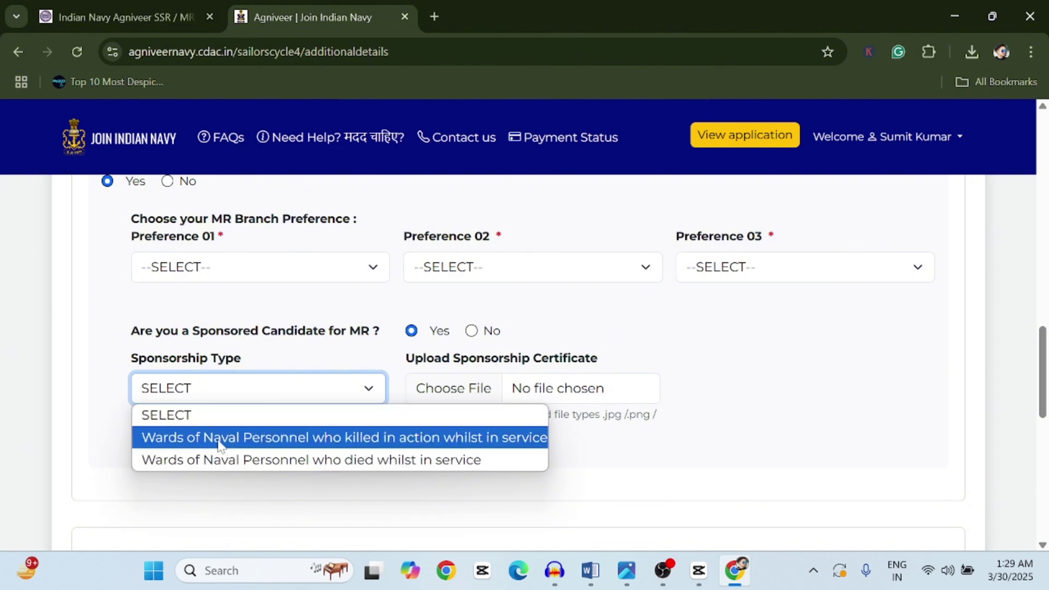
{"action": "left_click", "coordinate": [312, 388]}
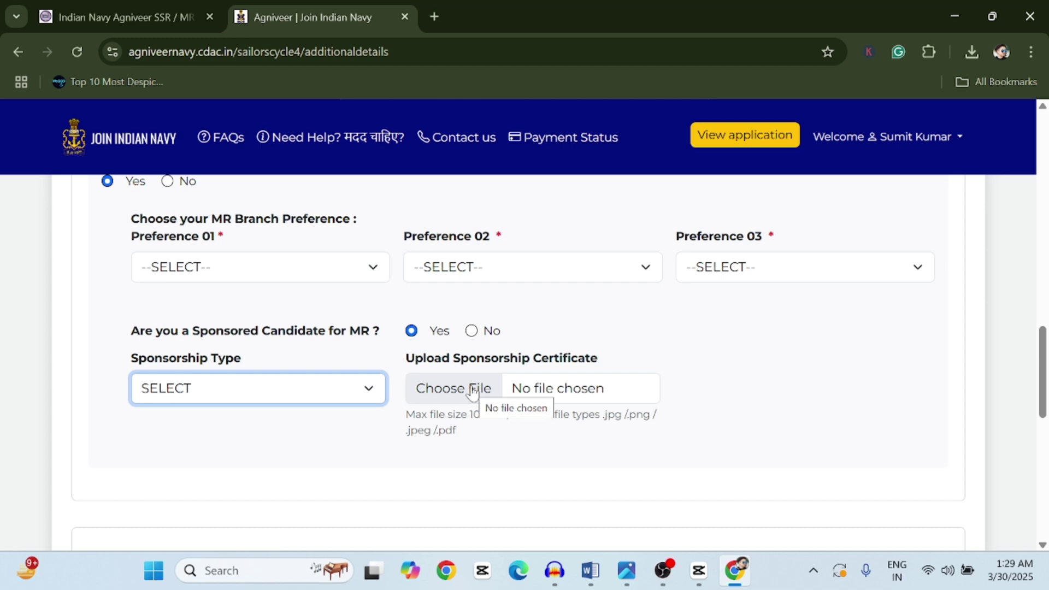
{"action": "left_click", "coordinate": [471, 331]}
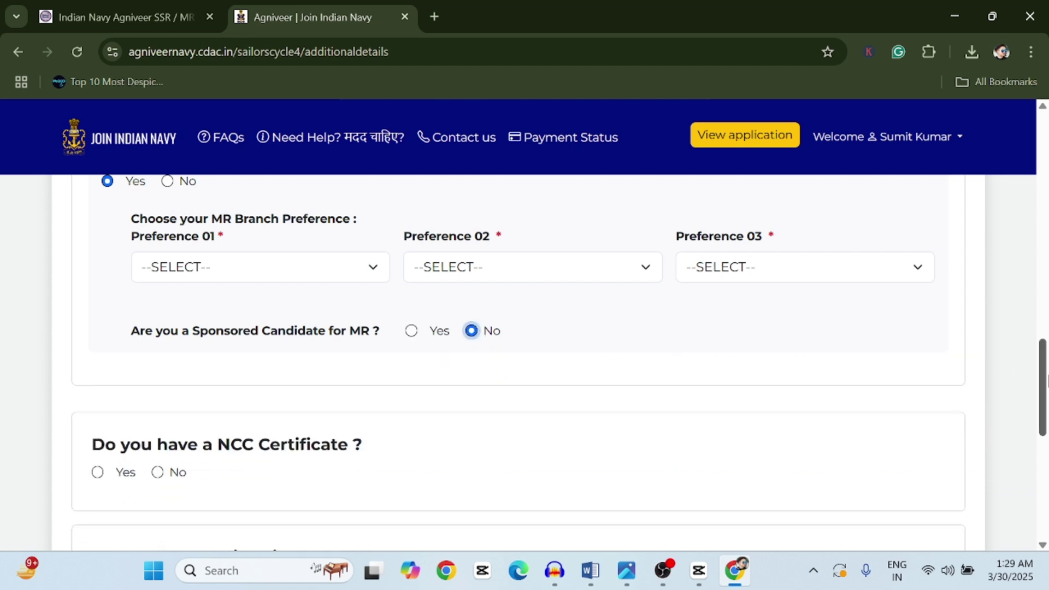
- Answer Yes to the NCC Certificate question to review its detail fields, and set the answer to No
{"action": "left_click_drag", "start_coordinate": [1046, 377], "coordinate": [1046, 426]}
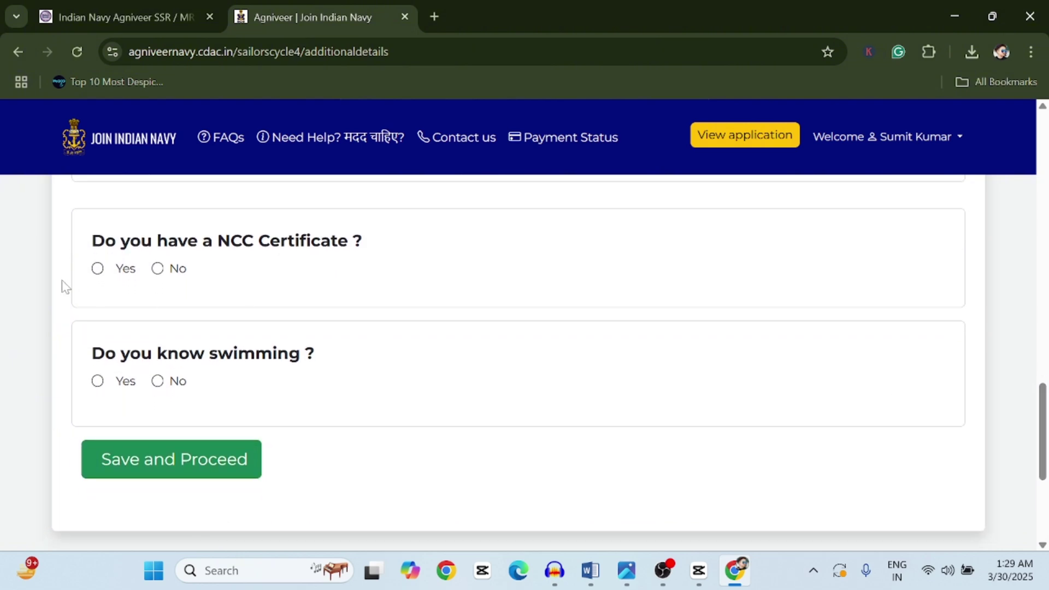
{"action": "left_click", "coordinate": [98, 269]}
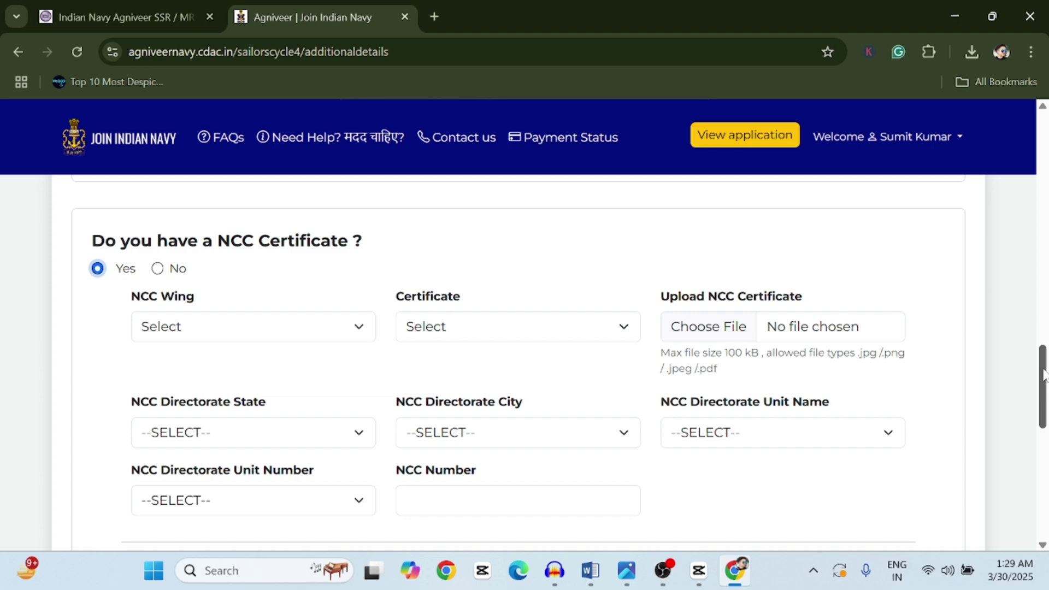
{"action": "left_click_drag", "start_coordinate": [1043, 374], "coordinate": [1045, 390]}
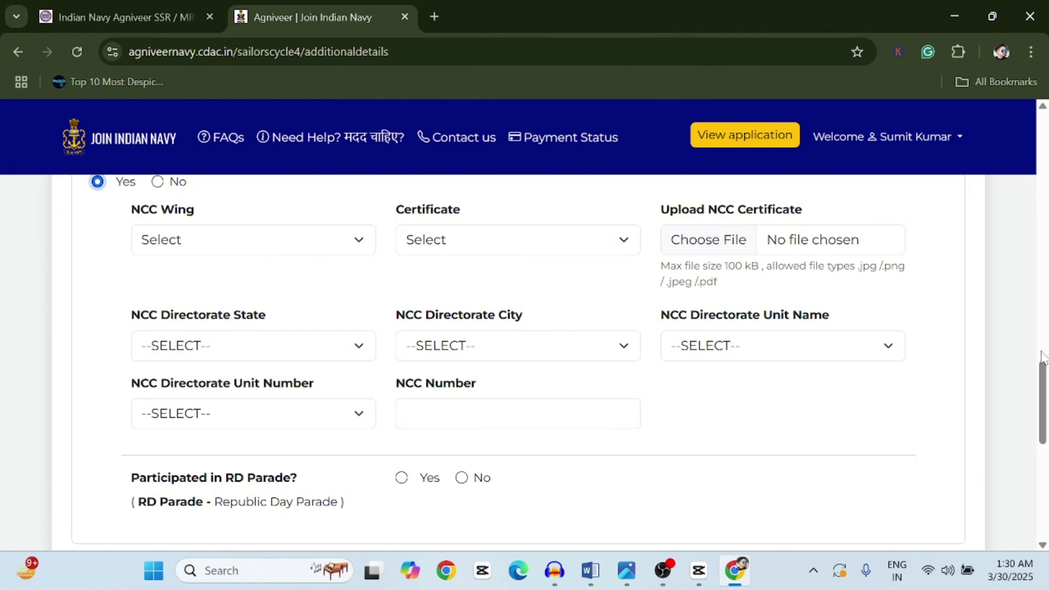
{"action": "scroll", "coordinate": [1044, 366], "scroll_direction": "up", "scroll_amount": 5}
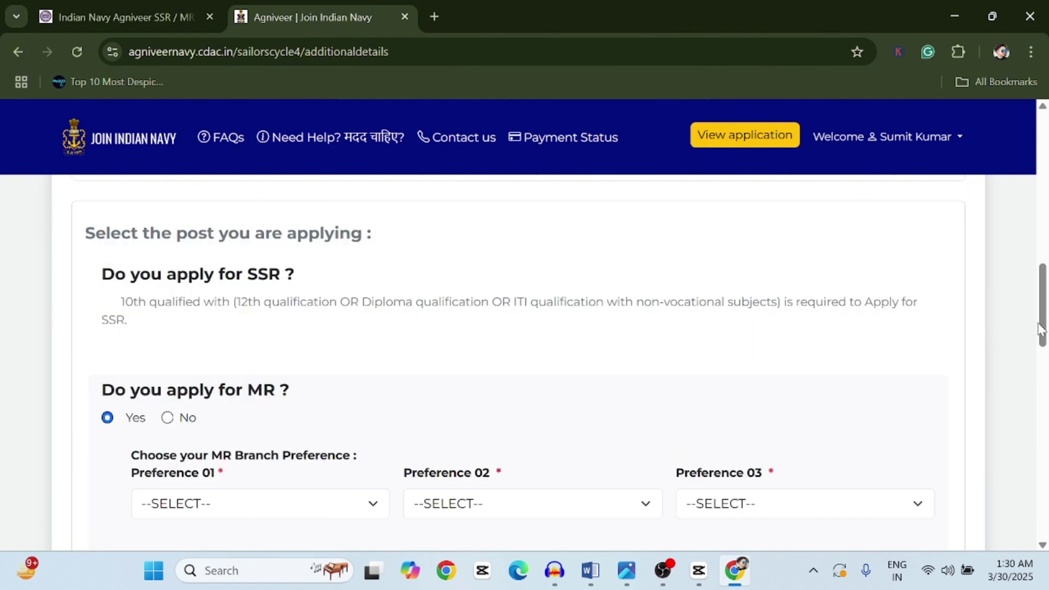
{"action": "scroll", "coordinate": [1043, 345], "scroll_direction": "down", "scroll_amount": 1}
{"action": "scroll", "coordinate": [1044, 345], "scroll_direction": "down", "scroll_amount": 5}
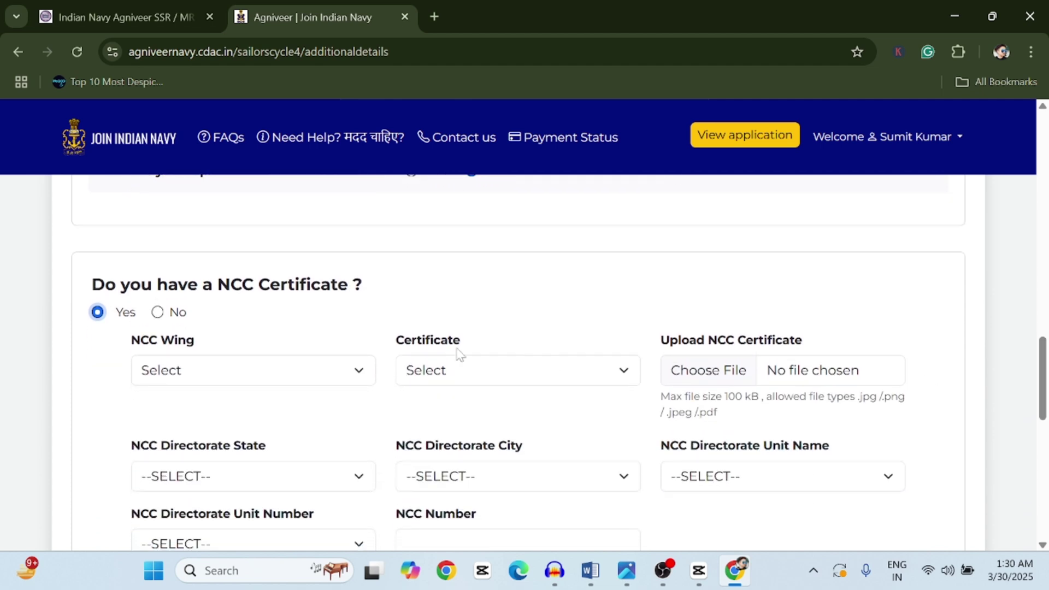
{"action": "left_click", "coordinate": [159, 315]}
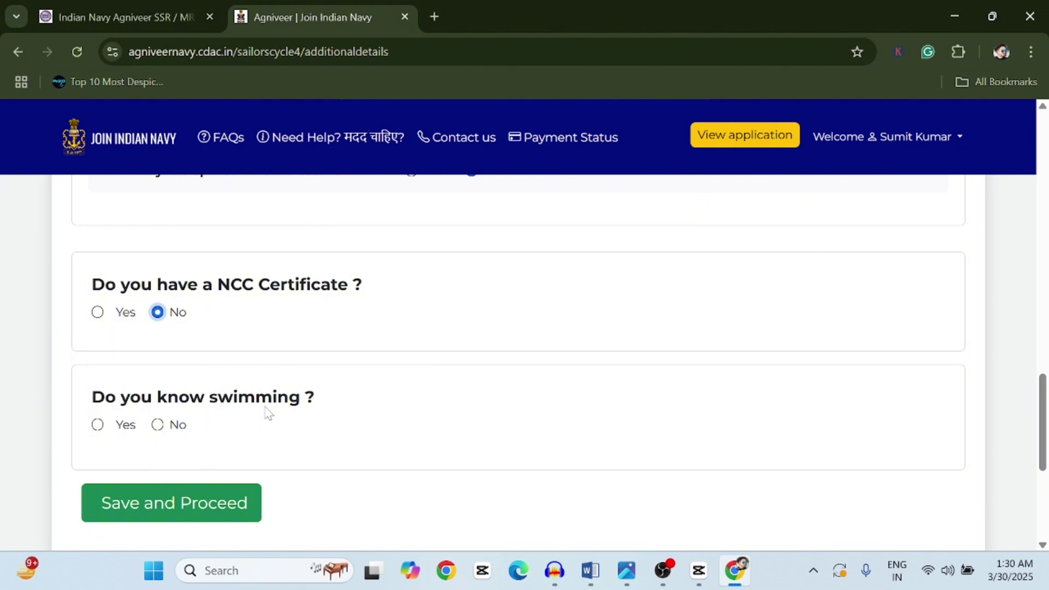
- Try Yes for the swimming question and set the answer to No
{"action": "left_click", "coordinate": [97, 425]}
{"action": "left_click", "coordinate": [158, 426]}
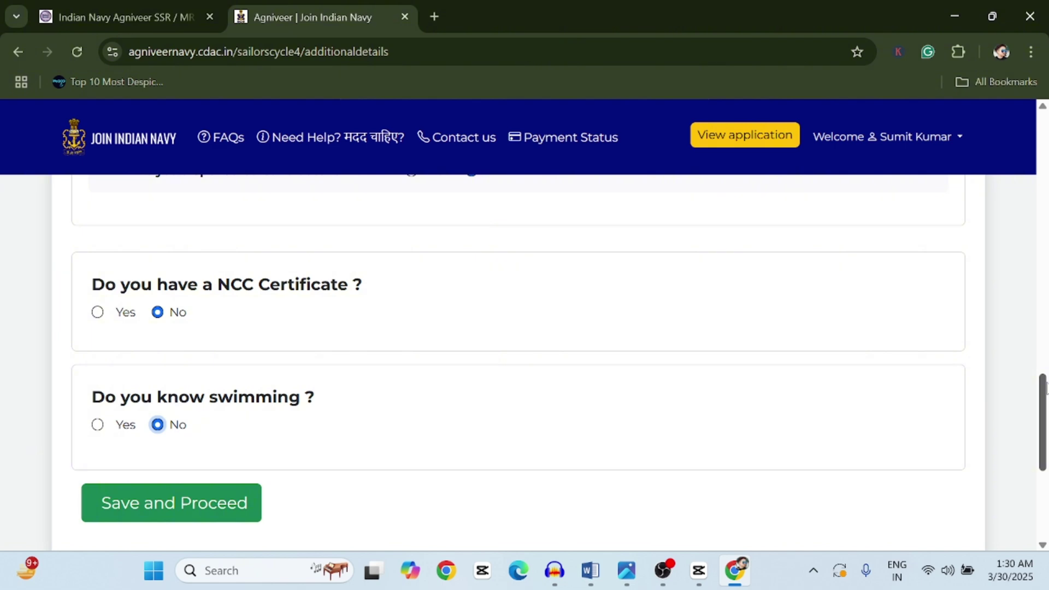
{"action": "left_click_drag", "start_coordinate": [1044, 388], "coordinate": [1045, 408]}
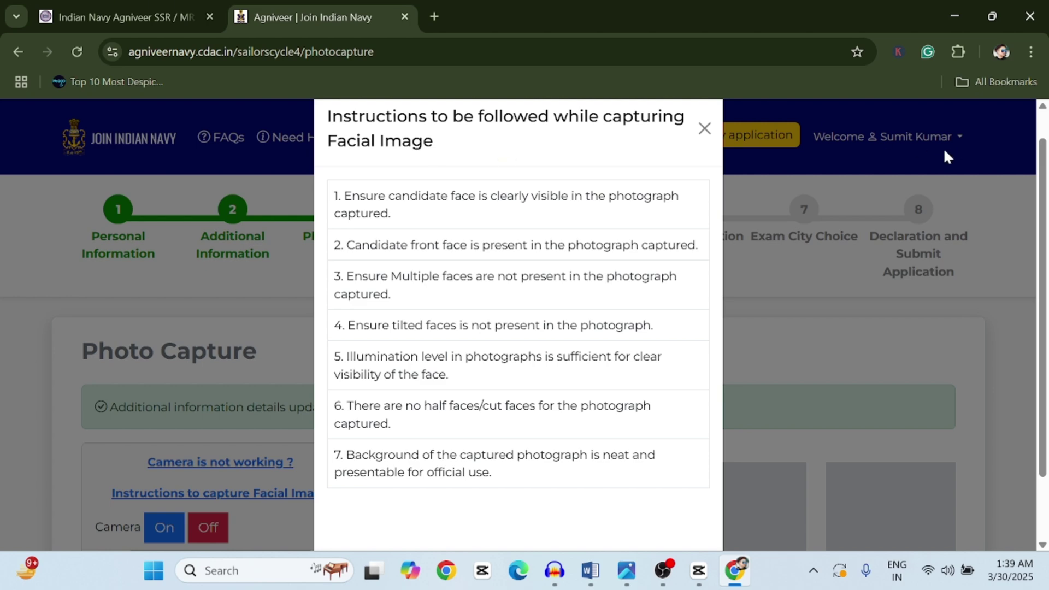
- Read and acknowledge the facial image capture instructions, and review the camera controls and four photo slots on the Photo Capture page
{"action": "left_click_drag", "start_coordinate": [1046, 174], "coordinate": [1046, 230]}
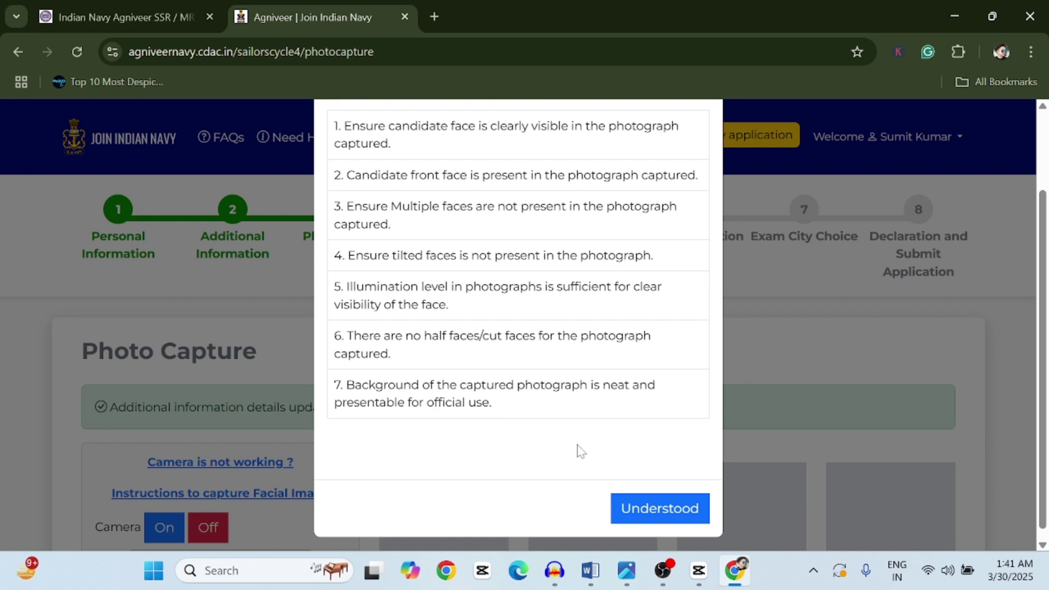
{"action": "left_click", "coordinate": [666, 517]}
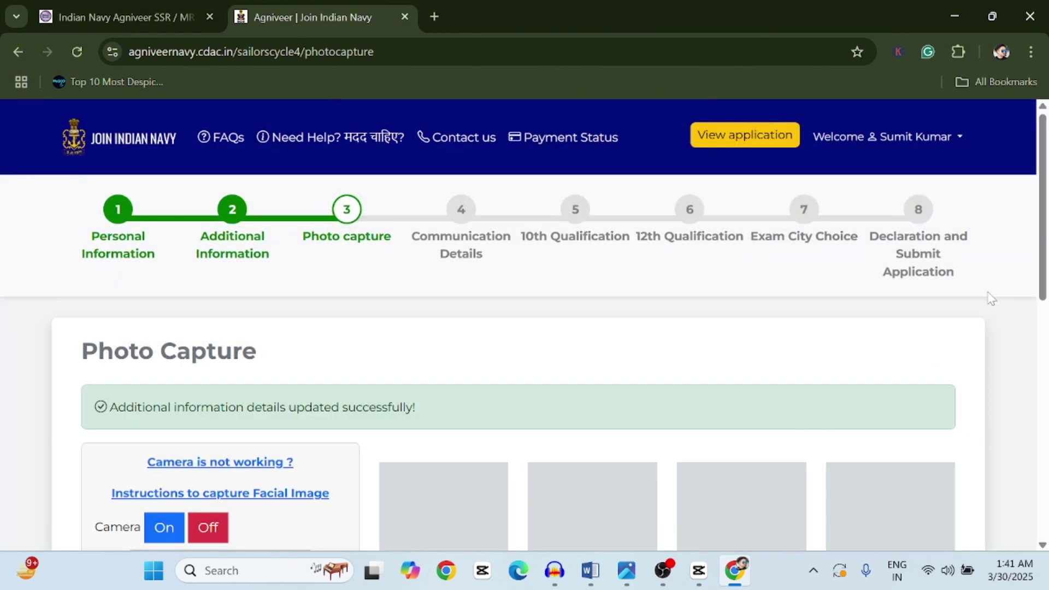
{"action": "left_click_drag", "start_coordinate": [1045, 213], "coordinate": [1045, 301]}
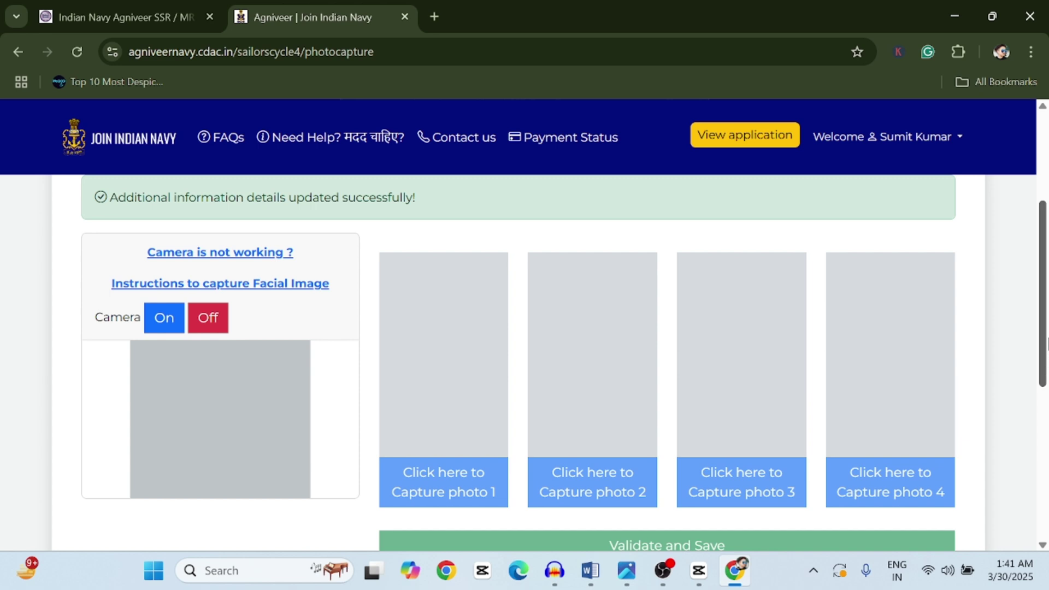
{"action": "scroll", "coordinate": [1044, 382], "scroll_direction": "down", "scroll_amount": 2}
{"action": "scroll", "coordinate": [1045, 386], "scroll_direction": "down", "scroll_amount": 1}
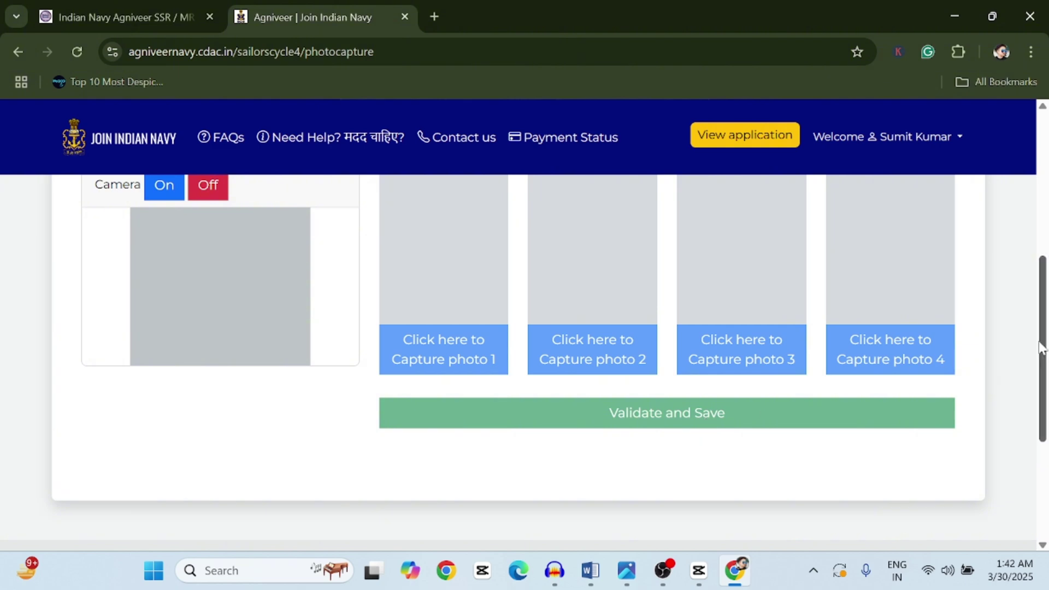
{"action": "left_click_drag", "start_coordinate": [1042, 351], "coordinate": [1044, 198]}
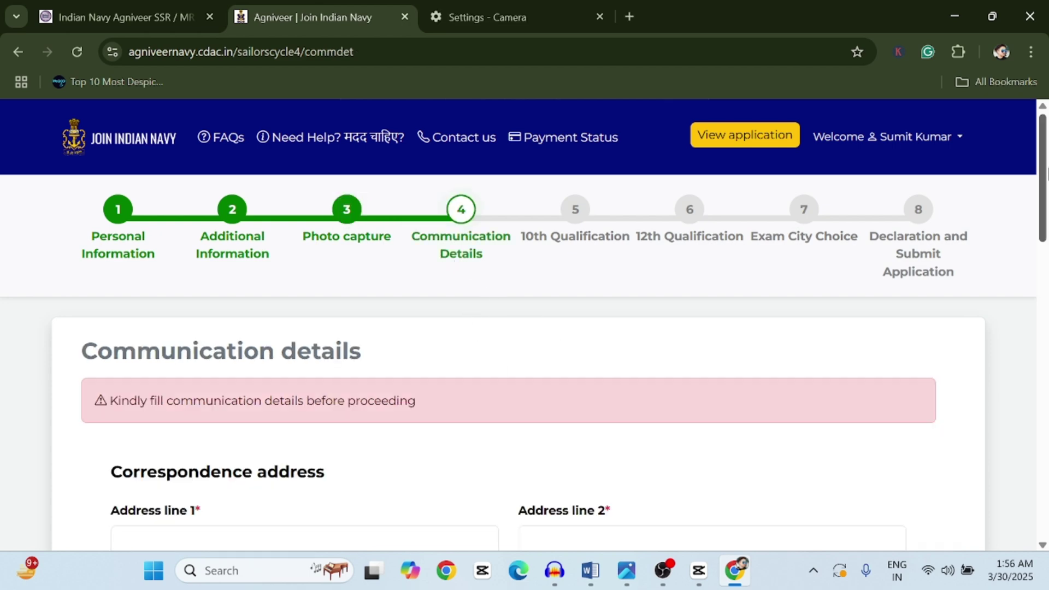
- Review the correspondence and permanent address fields in Communication Details and the option to copy the address between them
{"action": "scroll", "coordinate": [1046, 189], "scroll_direction": "down", "scroll_amount": 2}
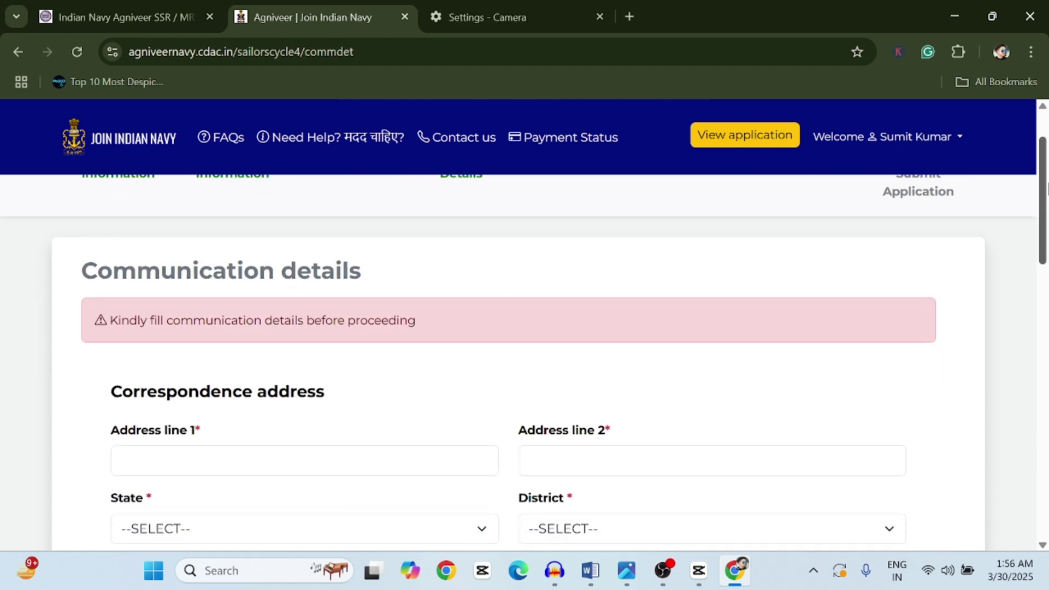
{"action": "scroll", "coordinate": [1046, 188], "scroll_direction": "up", "scroll_amount": 1}
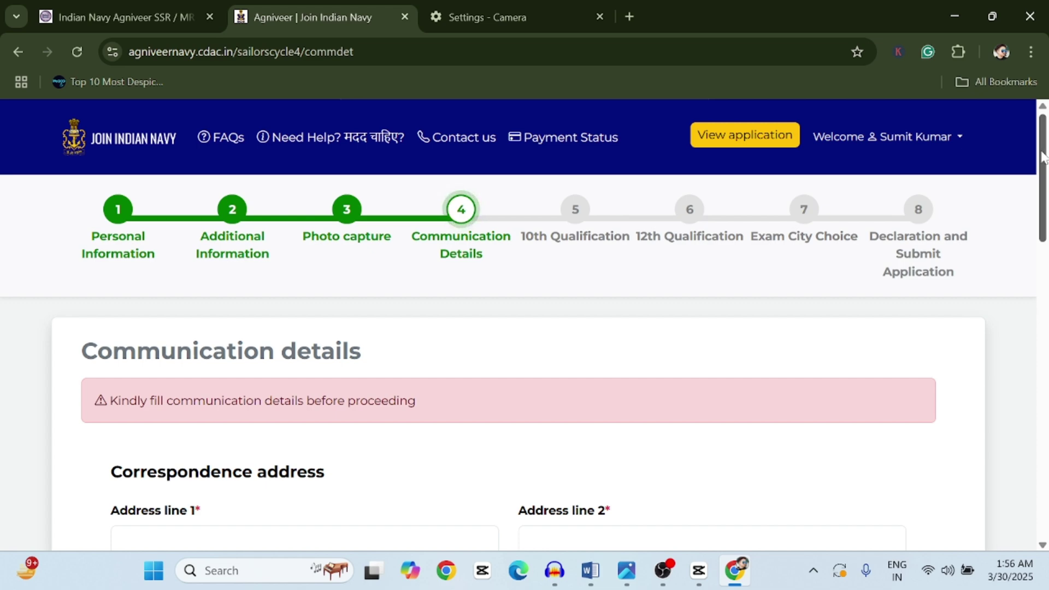
{"action": "left_click_drag", "start_coordinate": [1046, 148], "coordinate": [1046, 223]}
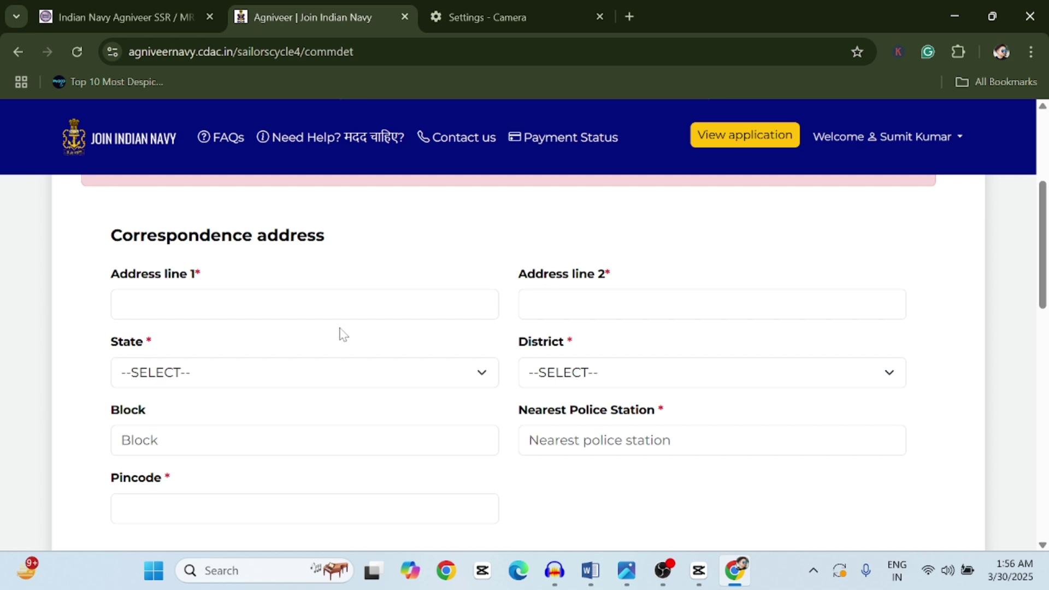
{"action": "scroll", "coordinate": [1046, 246], "scroll_direction": "down", "scroll_amount": 2}
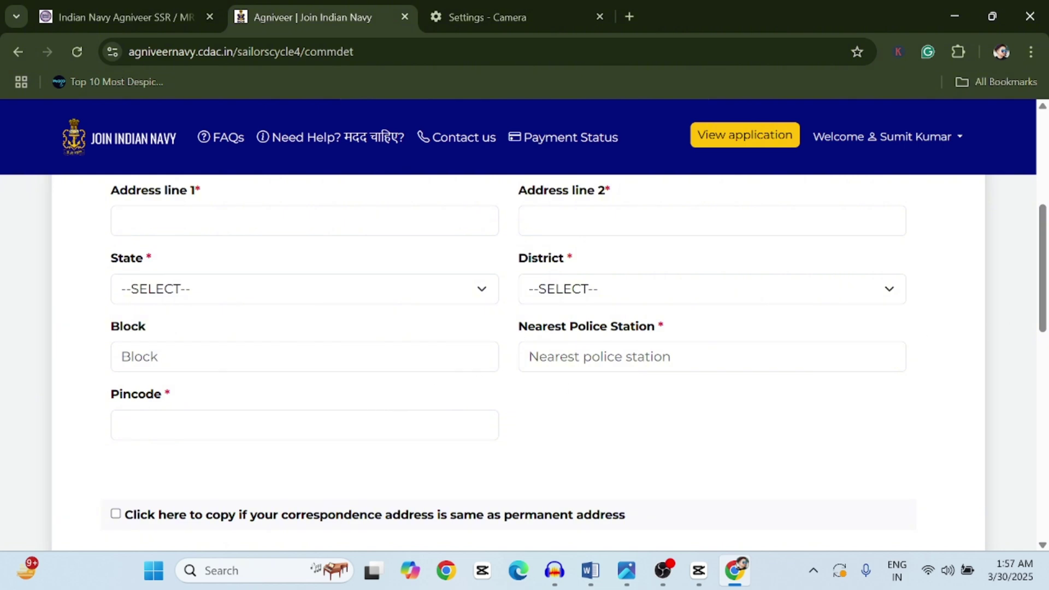
{"action": "left_click_drag", "start_coordinate": [1045, 277], "coordinate": [1046, 343]}
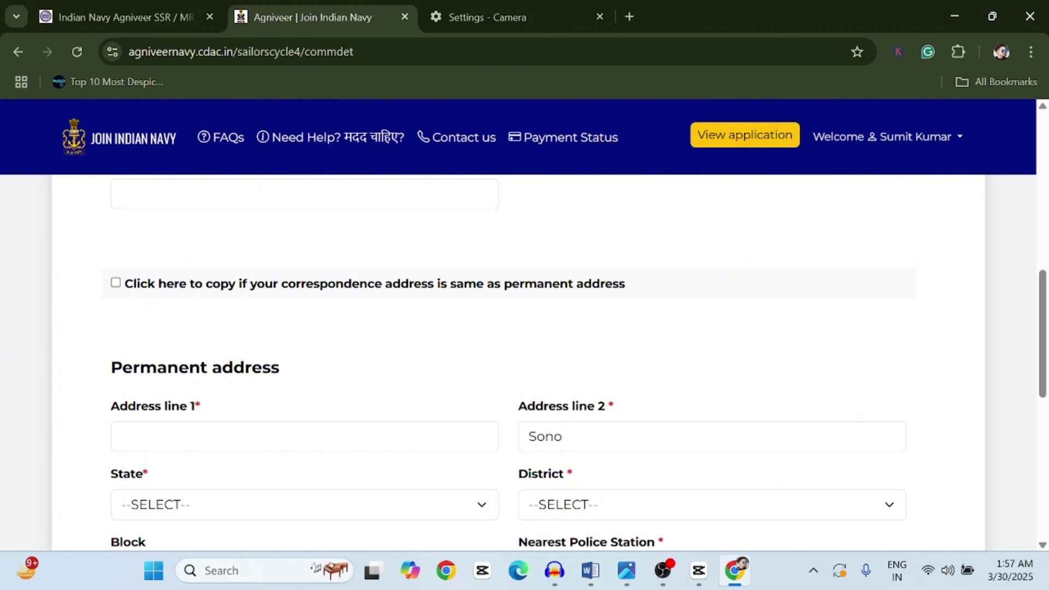
{"action": "left_click_drag", "start_coordinate": [1046, 342], "coordinate": [1047, 377]}
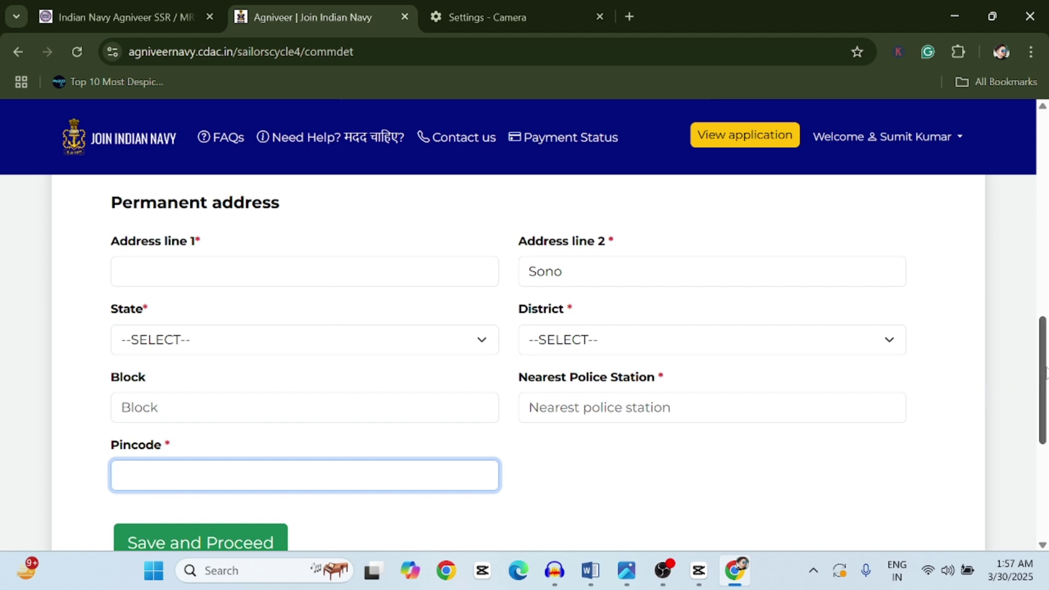
- Review the remaining permanent address fields in Communication Details and the subject mark fields in 10th Qualification
{"action": "left_click_drag", "start_coordinate": [1046, 374], "coordinate": [1046, 398]}
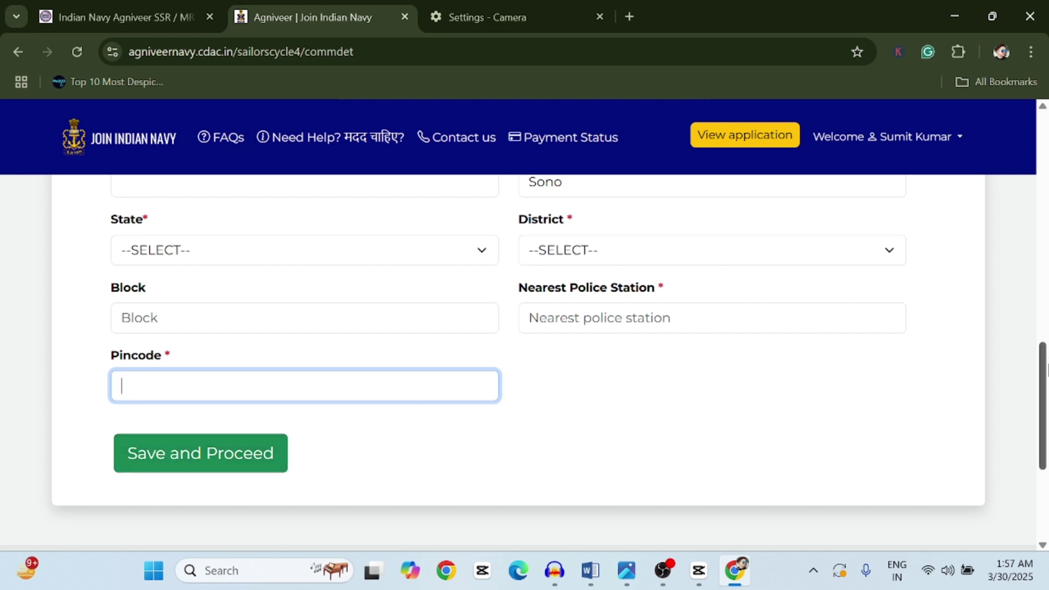
{"action": "left_click_drag", "start_coordinate": [1043, 358], "coordinate": [1043, 131]}
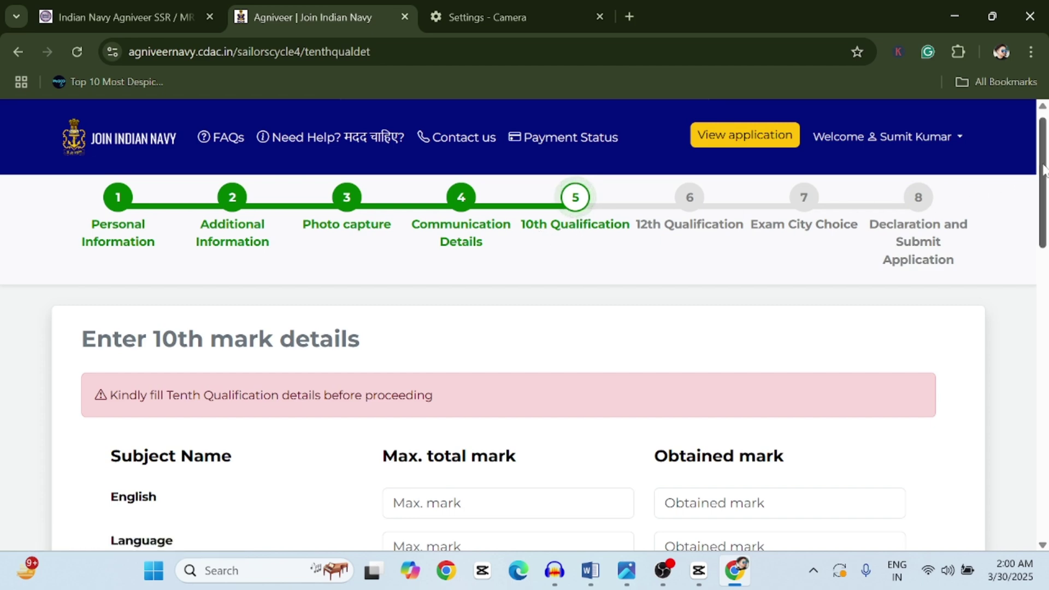
{"action": "left_click_drag", "start_coordinate": [1045, 171], "coordinate": [1045, 235]}
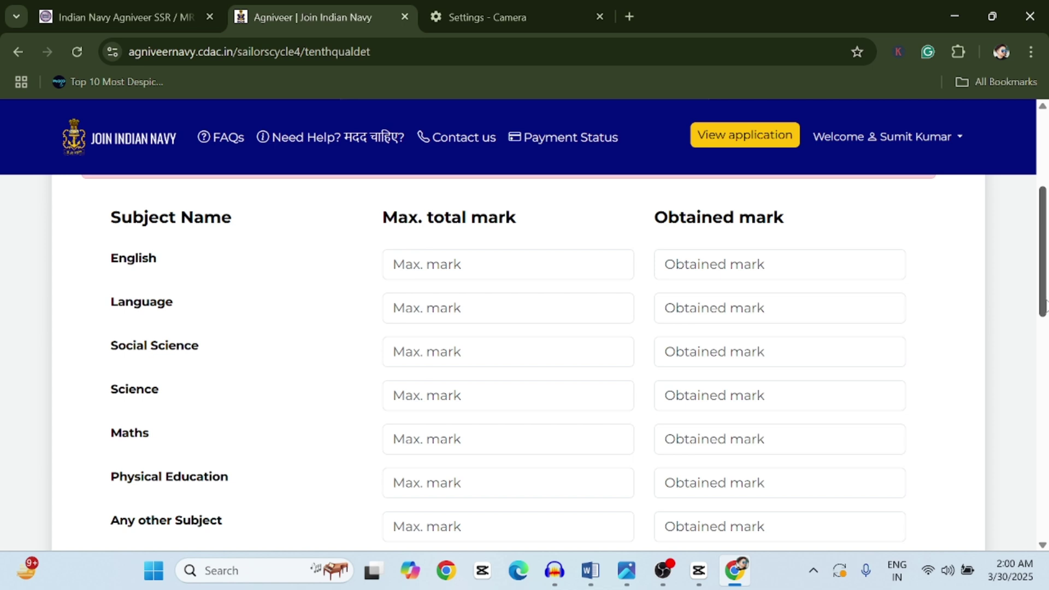
{"action": "left_click_drag", "start_coordinate": [1044, 304], "coordinate": [1045, 341]}
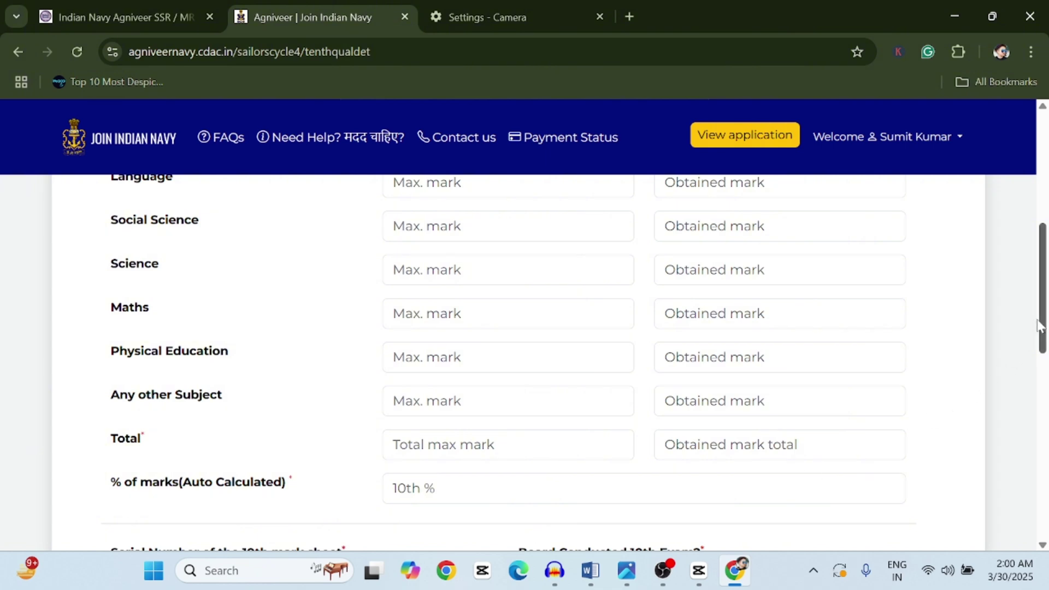
{"action": "left_click_drag", "start_coordinate": [1039, 324], "coordinate": [1046, 411]}
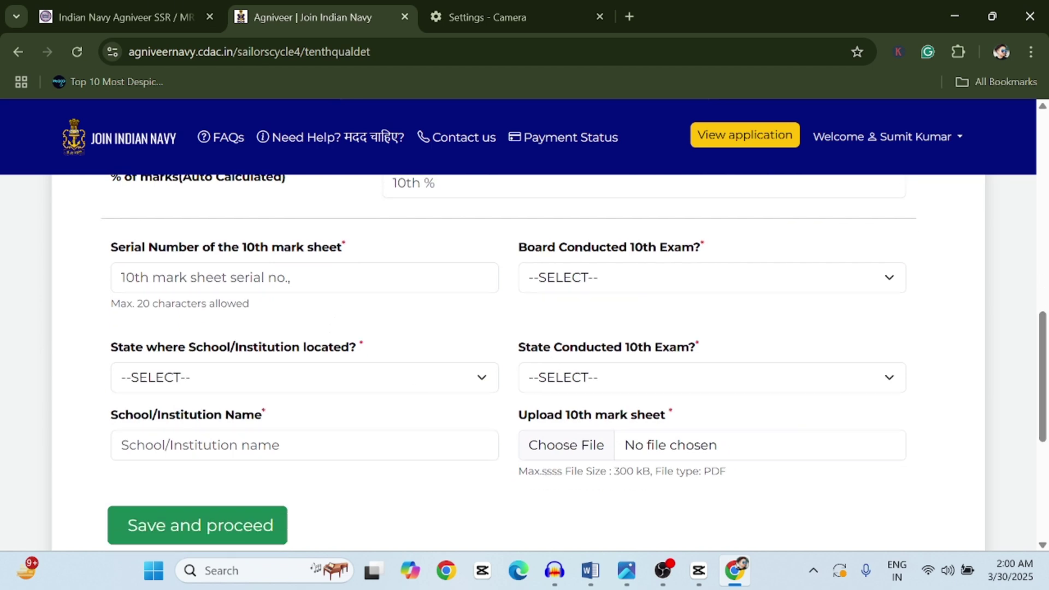
- Examine the options for the board that conducted the 10th exam, the school's state and the exam state
{"action": "left_click", "coordinate": [568, 282]}
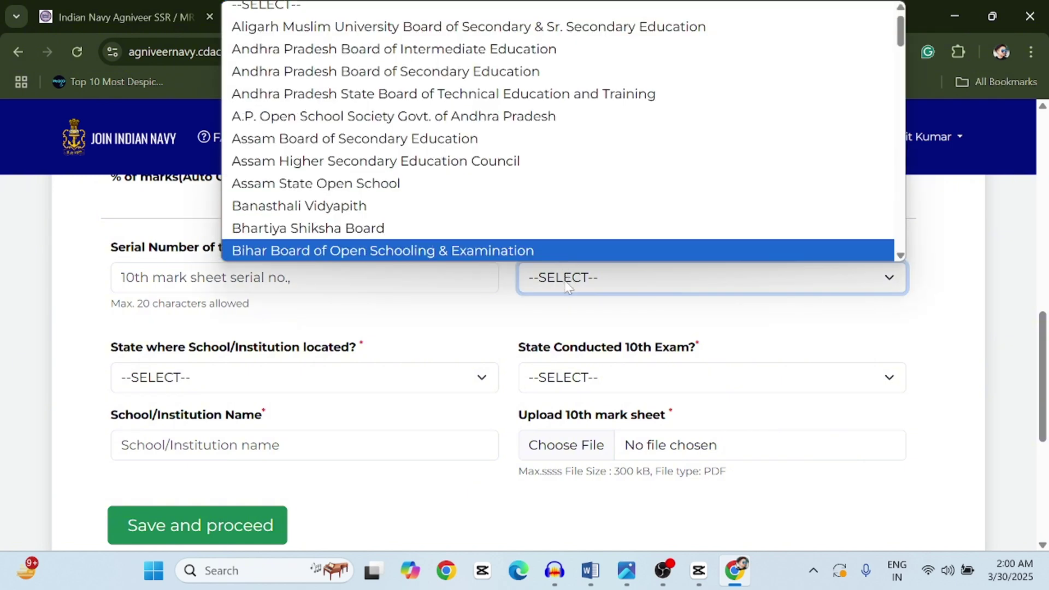
{"action": "left_click", "coordinate": [569, 285]}
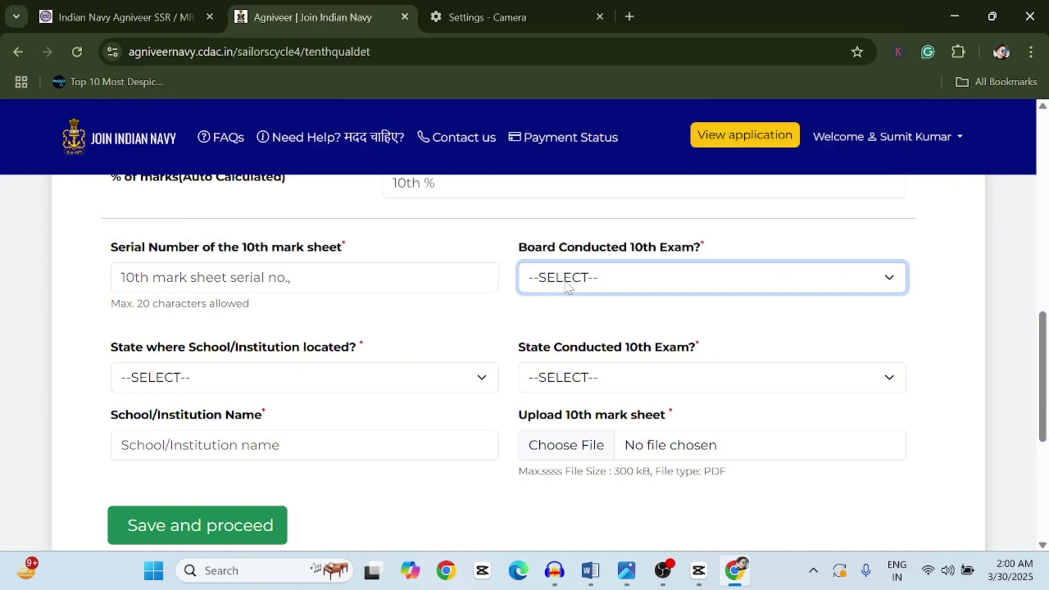
{"action": "left_click", "coordinate": [355, 382]}
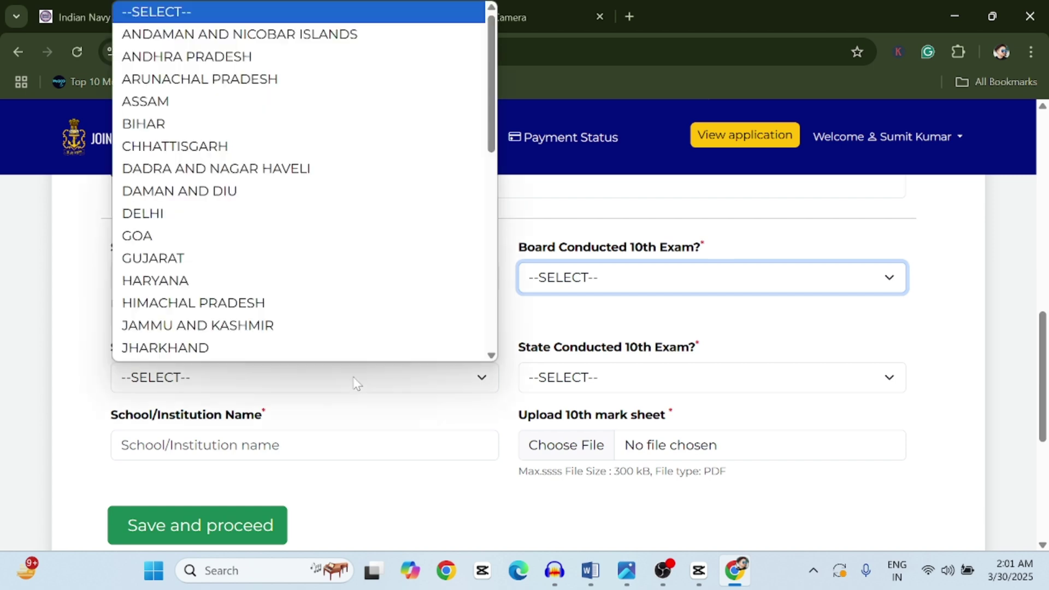
{"action": "scroll", "coordinate": [358, 246], "scroll_direction": "down", "scroll_amount": 1}
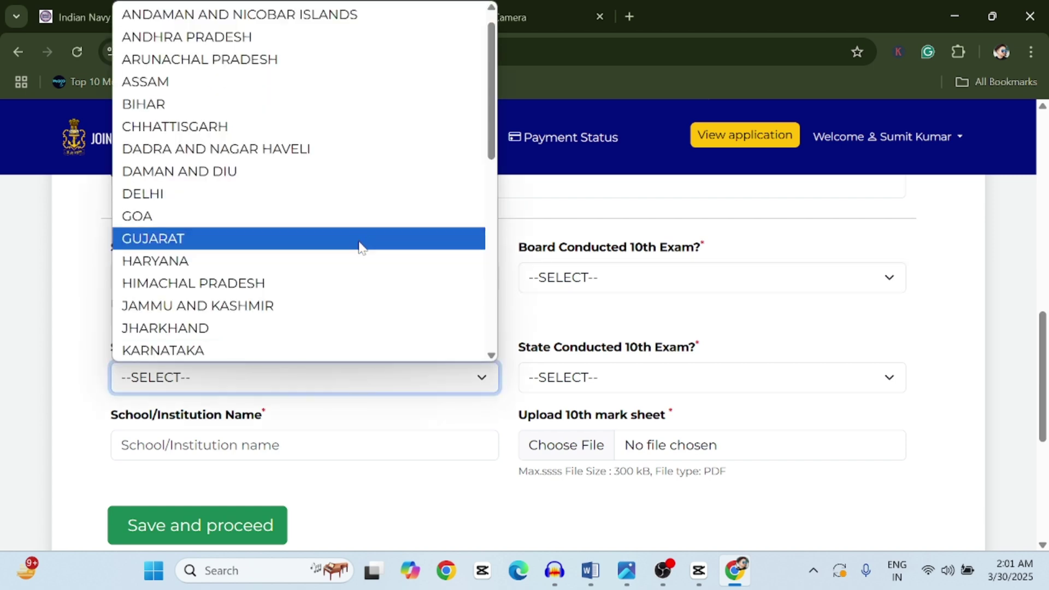
{"action": "left_click", "coordinate": [355, 380]}
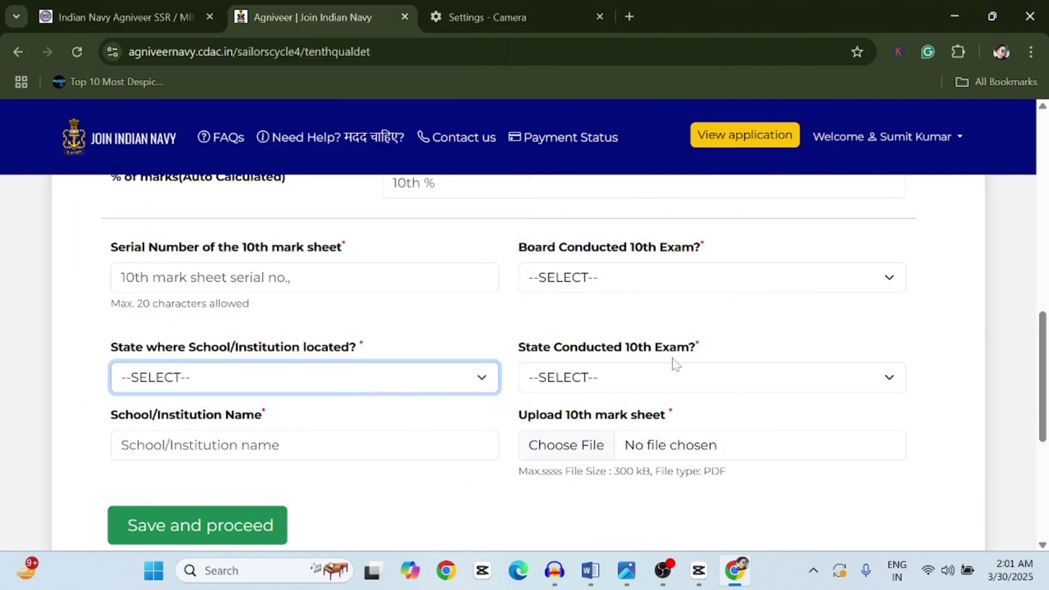
{"action": "left_click", "coordinate": [675, 384]}
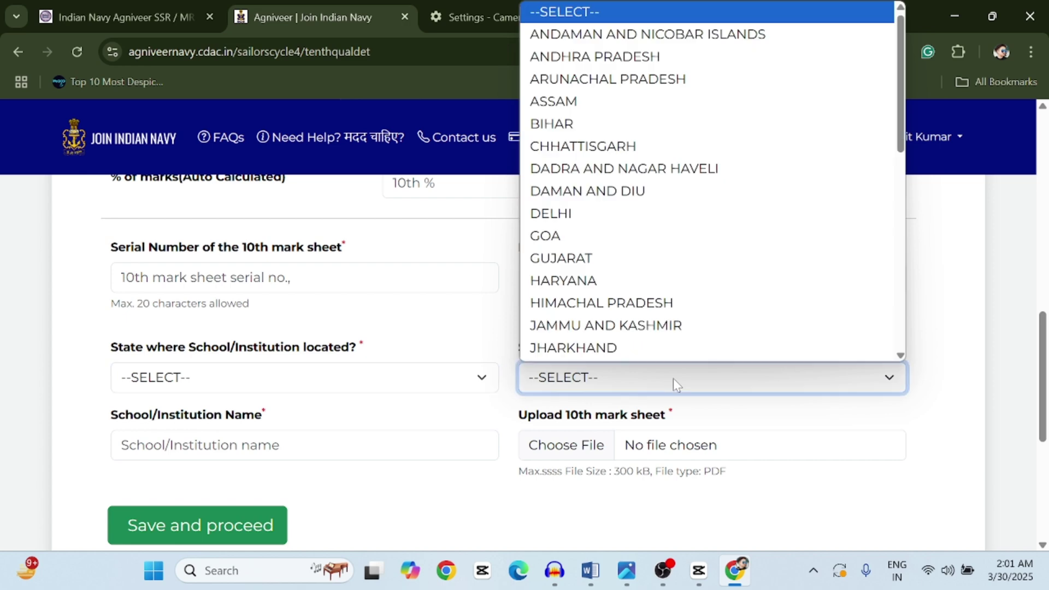
{"action": "left_click", "coordinate": [673, 378]}
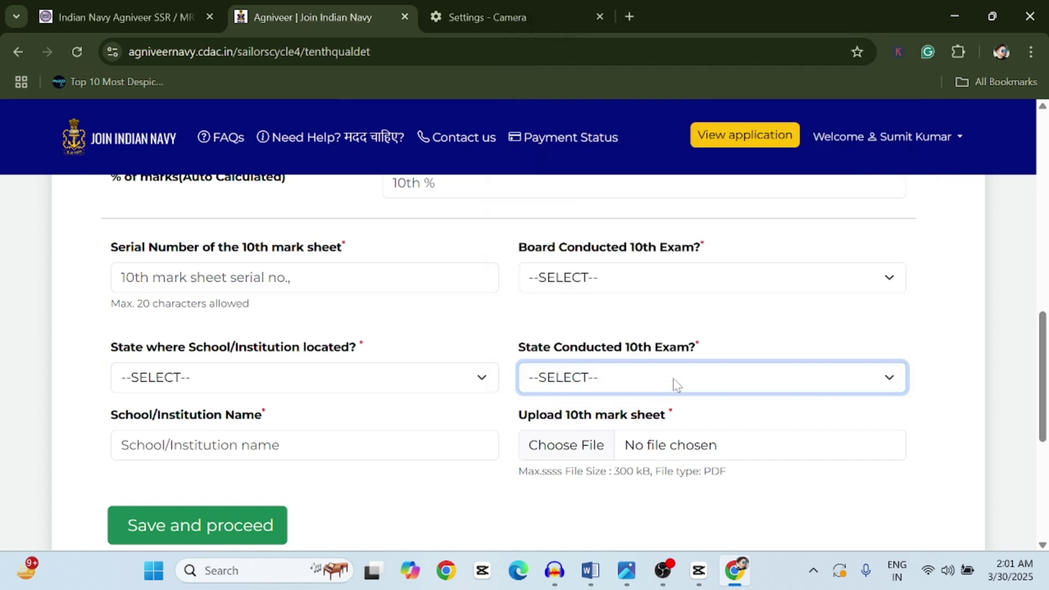
{"action": "left_click", "coordinate": [673, 378]}
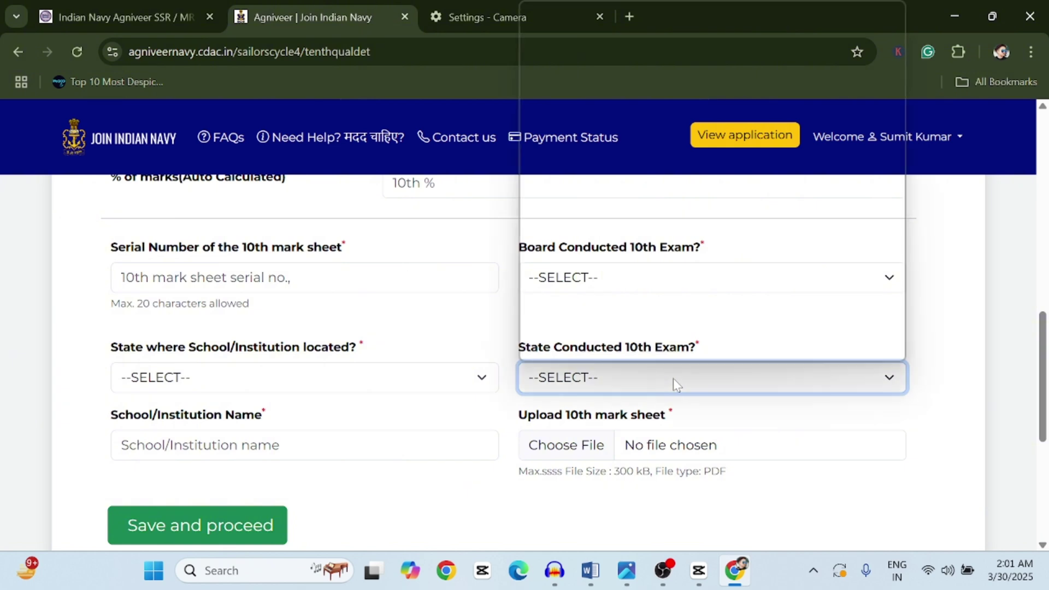
{"action": "left_click", "coordinate": [673, 378]}
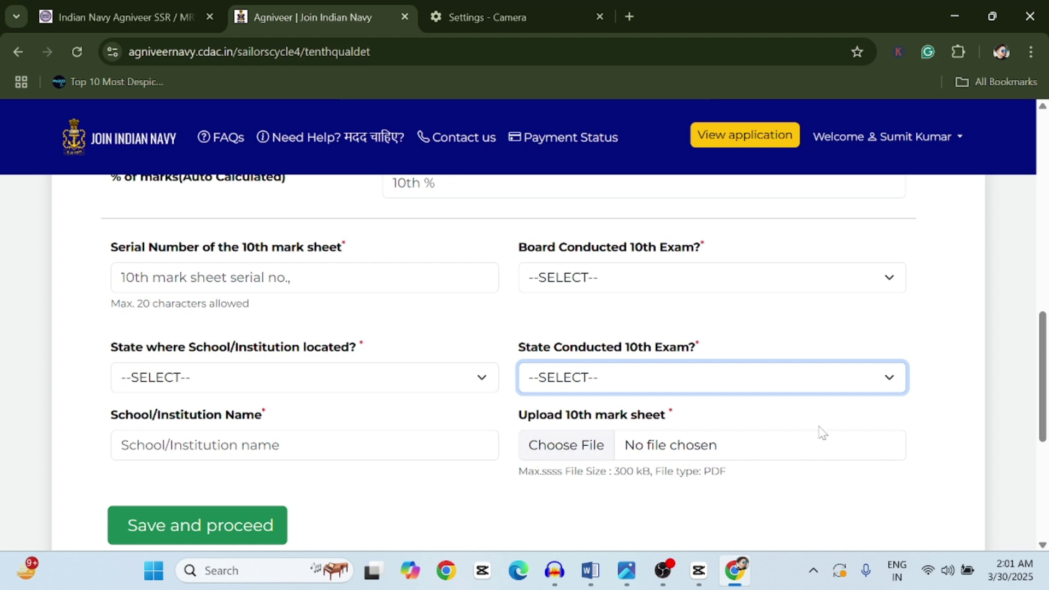
{"action": "left_click_drag", "start_coordinate": [1046, 339], "coordinate": [983, 363]}
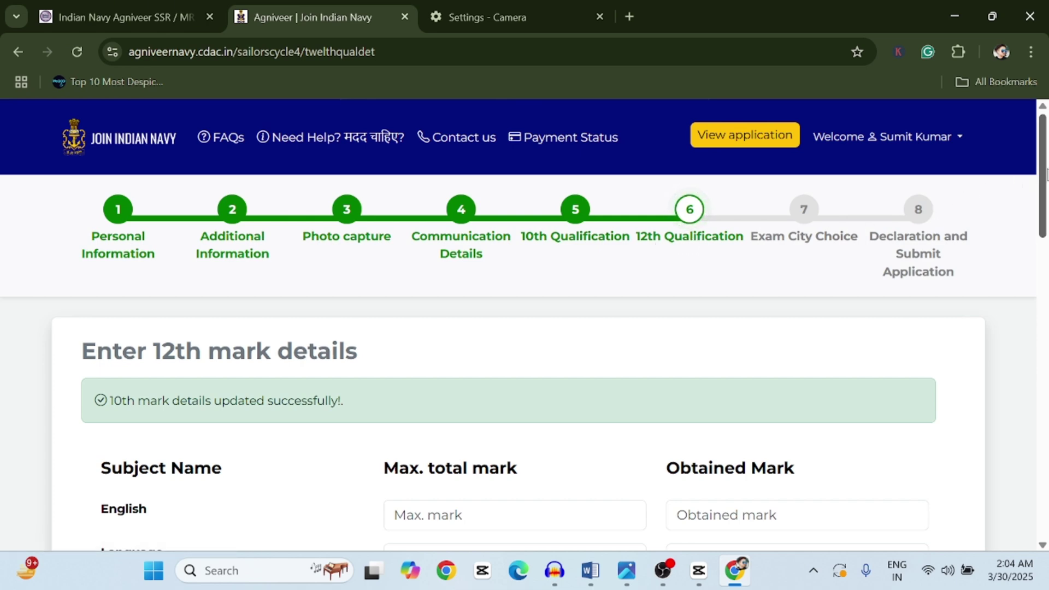
- Review the 12th Qualification subject mark and mark sheet fields, and the options for the board that conducted the exam
{"action": "left_click_drag", "start_coordinate": [1045, 173], "coordinate": [1046, 258]}
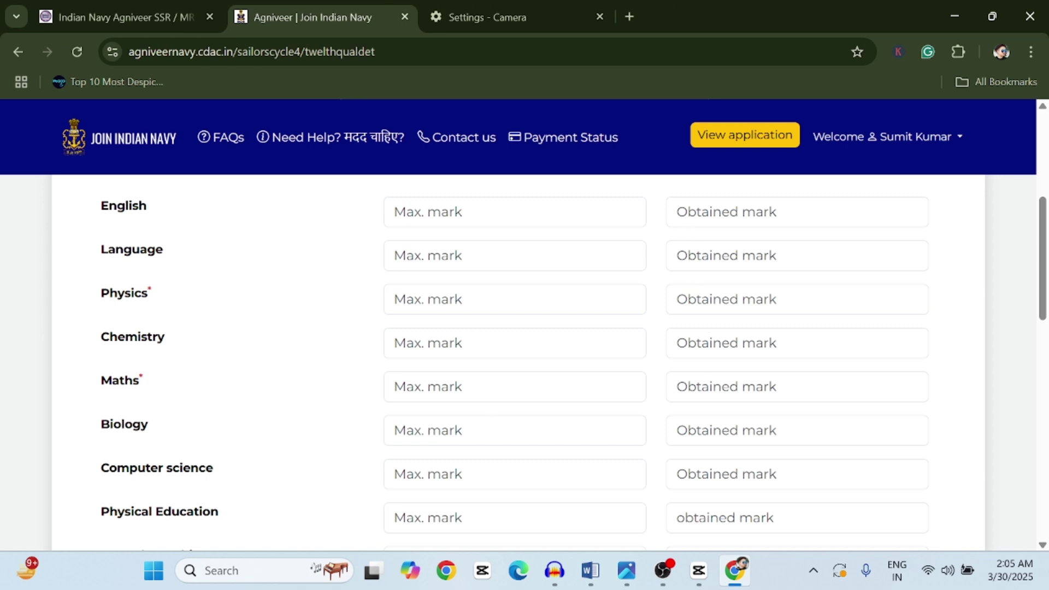
{"action": "left_click_drag", "start_coordinate": [1046, 295], "coordinate": [1045, 348]}
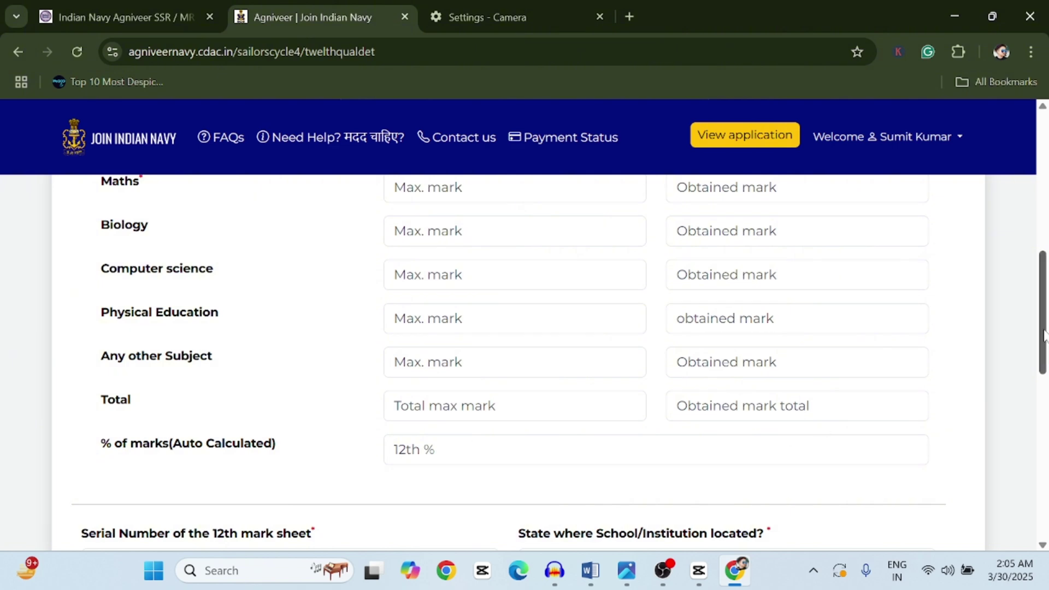
{"action": "left_click_drag", "start_coordinate": [1044, 333], "coordinate": [1045, 413]}
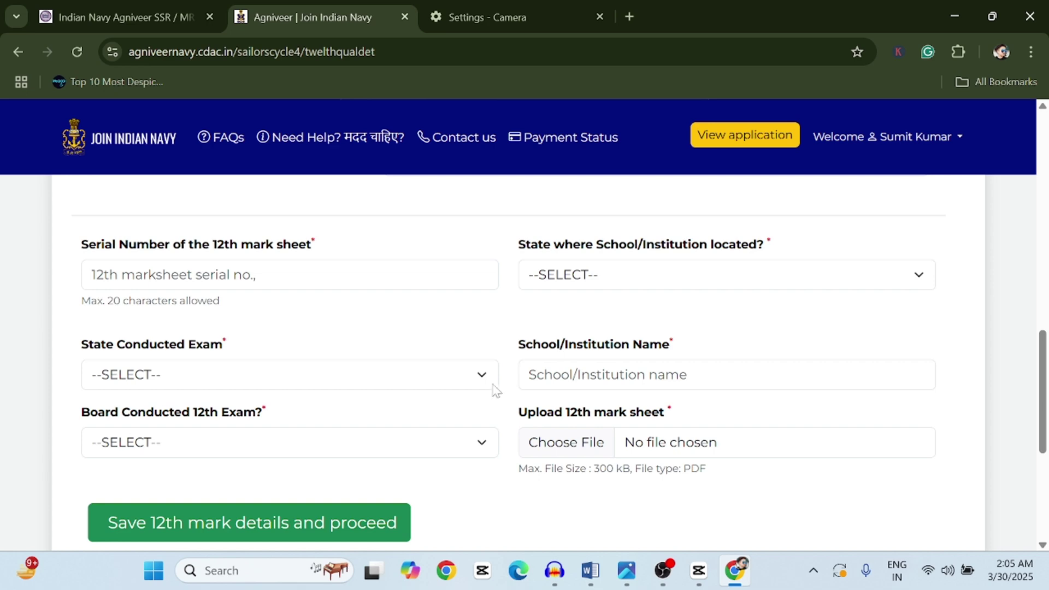
{"action": "left_click", "coordinate": [433, 451]}
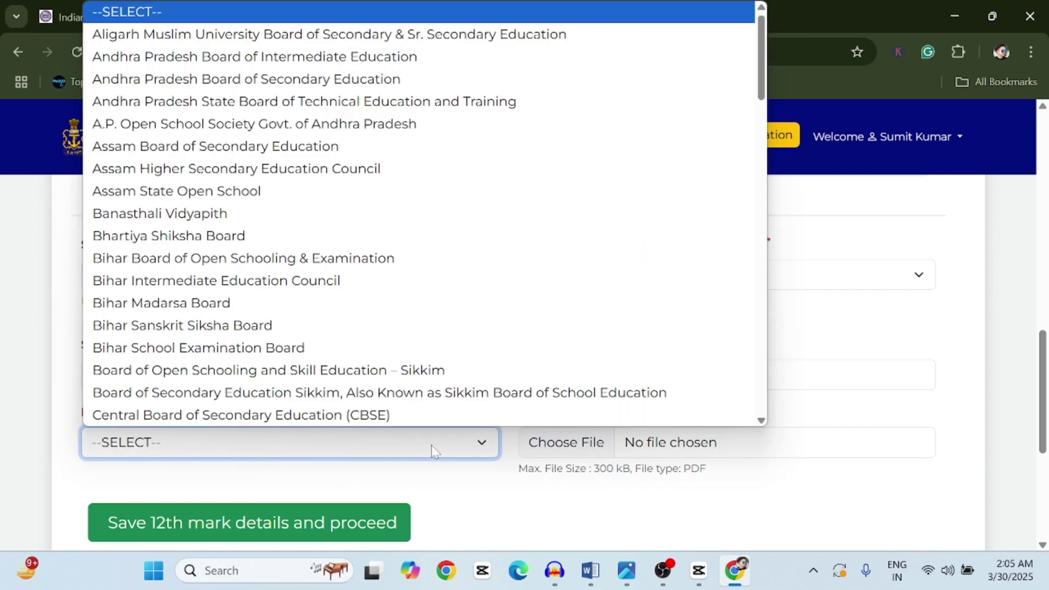
{"action": "left_click", "coordinate": [420, 452]}
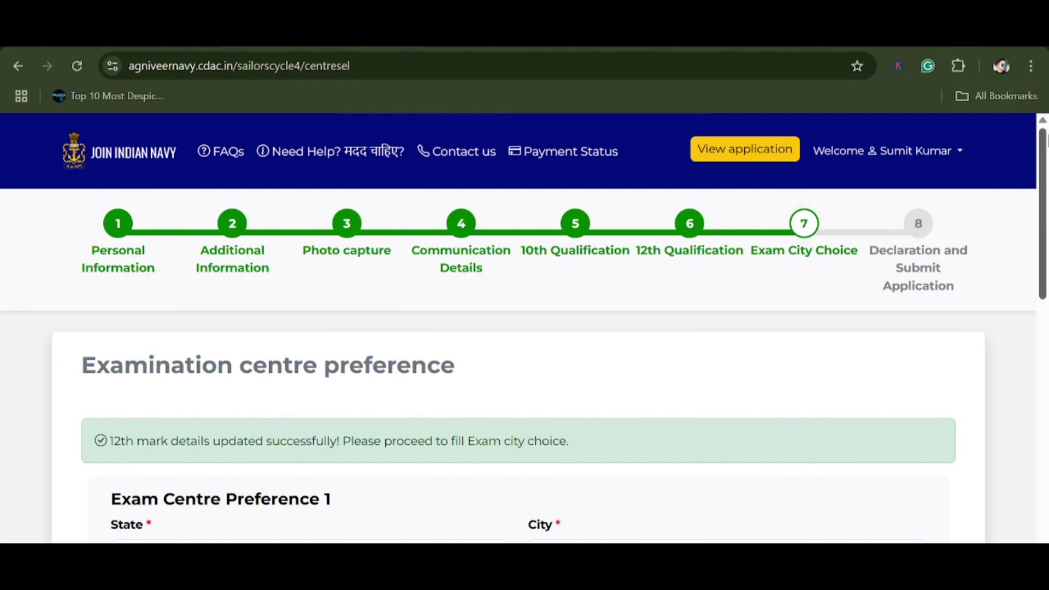
- Set Exam Centre Preference 1 to the state UTTAR PRADESH and the city kanpur
{"action": "scroll", "coordinate": [524, 328], "scroll_direction": "down", "scroll_amount": 1}
{"action": "scroll", "coordinate": [524, 328], "scroll_direction": "down", "scroll_amount": 1}
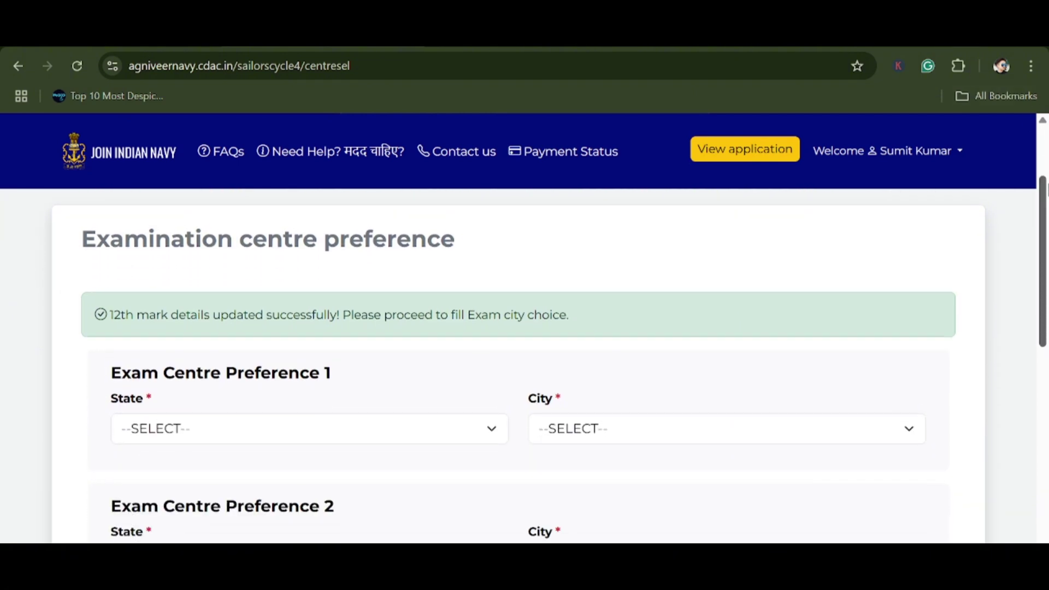
{"action": "scroll", "coordinate": [524, 361], "scroll_direction": "down", "scroll_amount": 1}
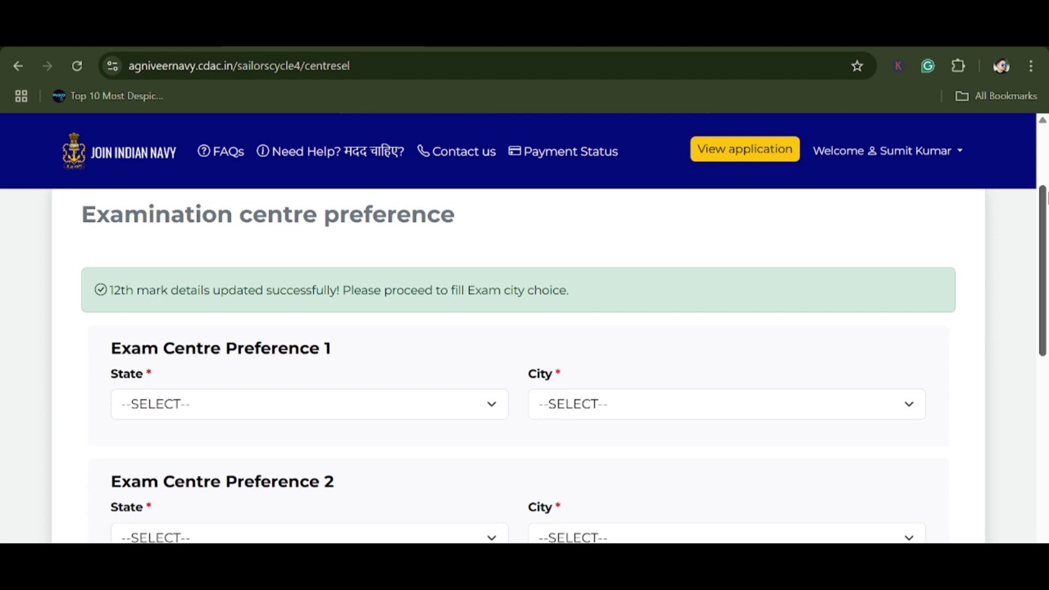
{"action": "left_click_drag", "start_coordinate": [1046, 208], "coordinate": [1040, 143]}
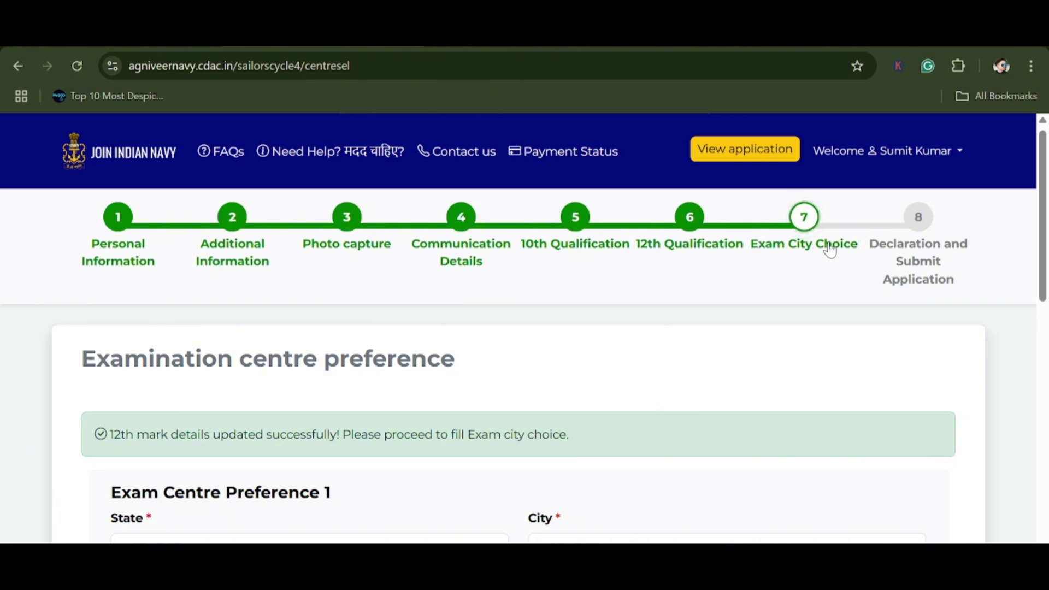
{"action": "left_click_drag", "start_coordinate": [1046, 213], "coordinate": [1046, 298]}
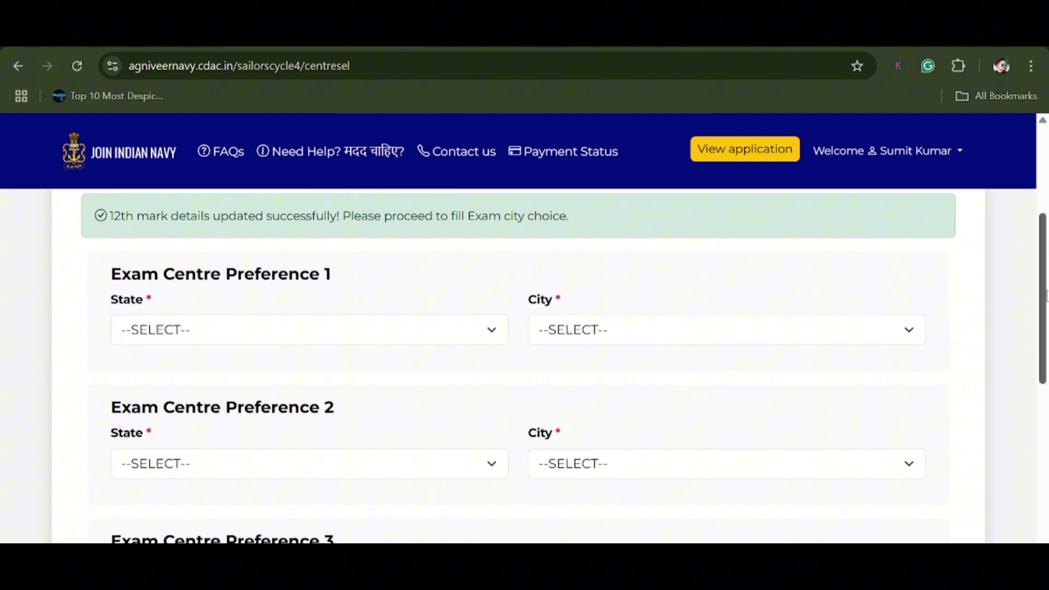
{"action": "left_click", "coordinate": [319, 339]}
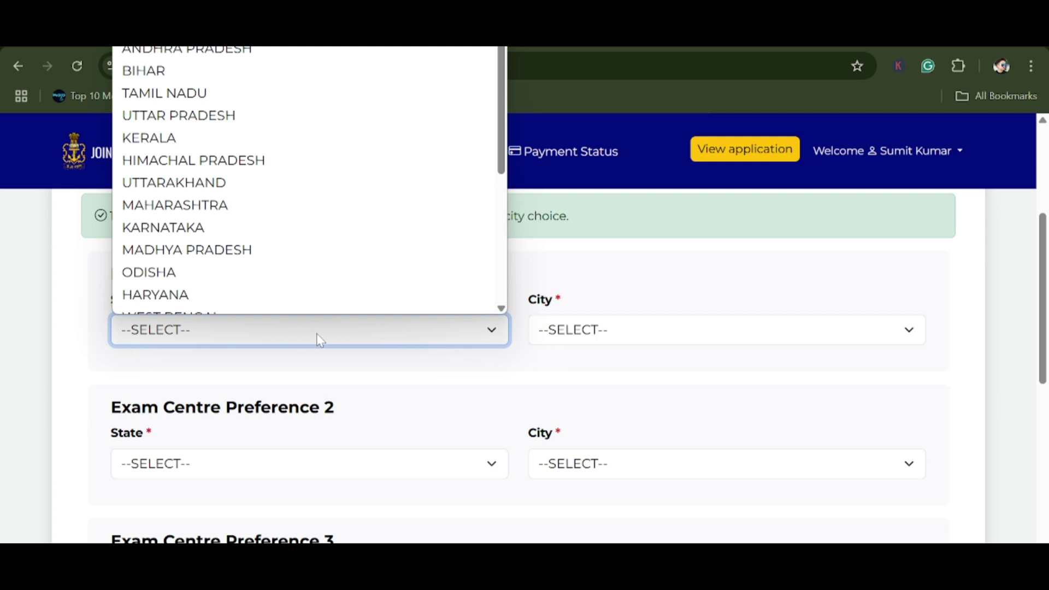
{"action": "scroll", "coordinate": [274, 122], "scroll_direction": "down", "scroll_amount": 1}
{"action": "scroll", "coordinate": [323, 284], "scroll_direction": "down", "scroll_amount": 1}
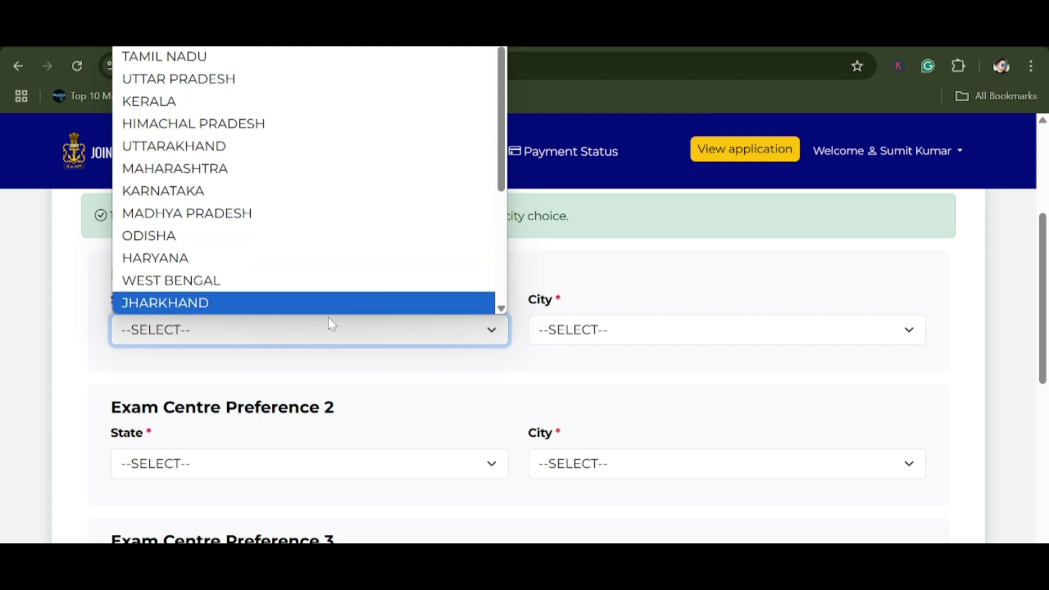
{"action": "left_click", "coordinate": [340, 330]}
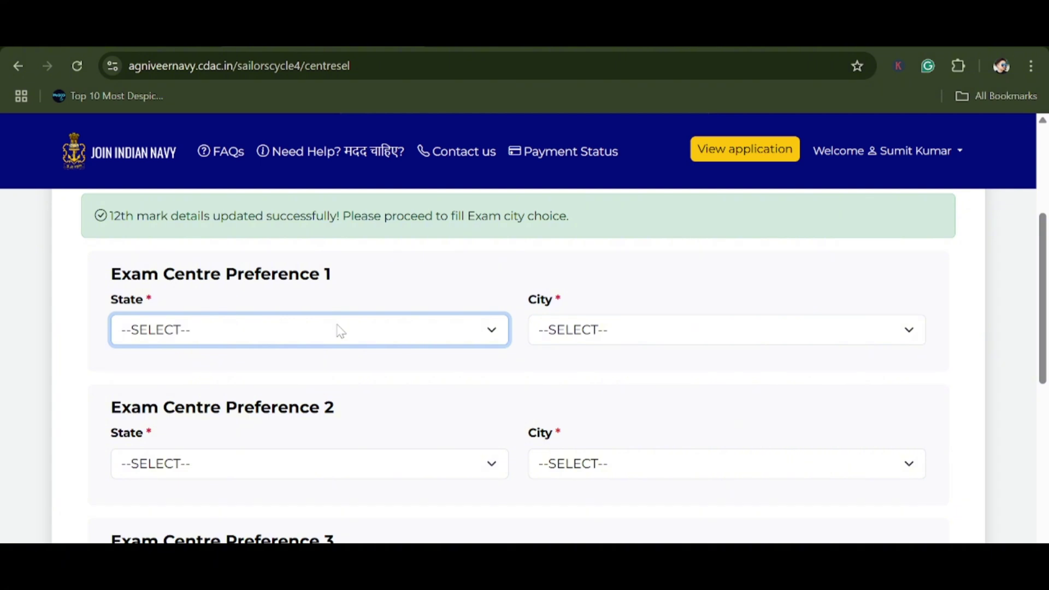
{"action": "left_click", "coordinate": [339, 331]}
{"action": "scroll", "coordinate": [287, 156], "scroll_direction": "down", "scroll_amount": 1}
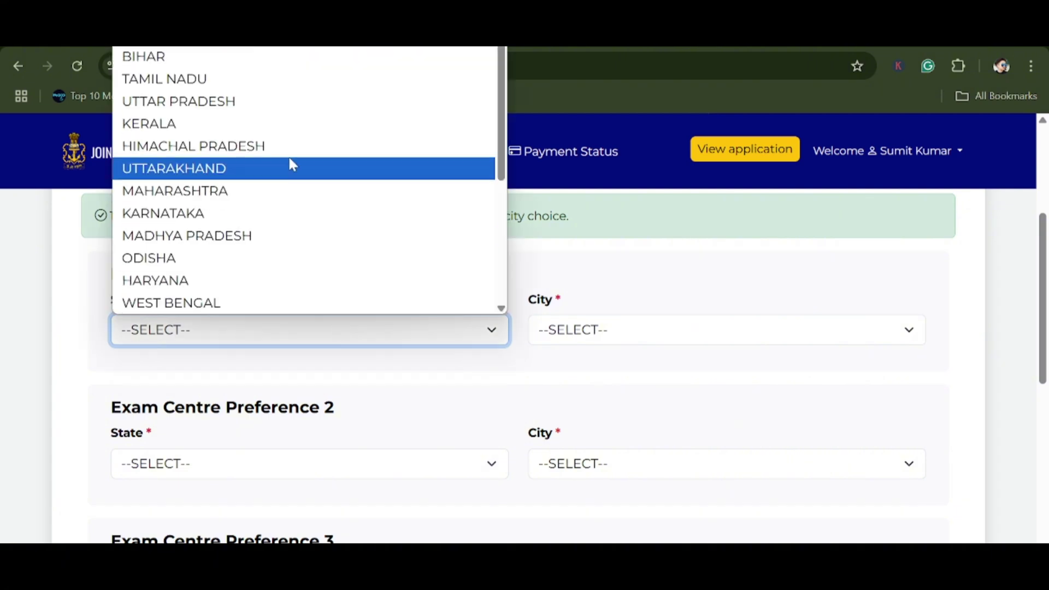
{"action": "left_click", "coordinate": [290, 101]}
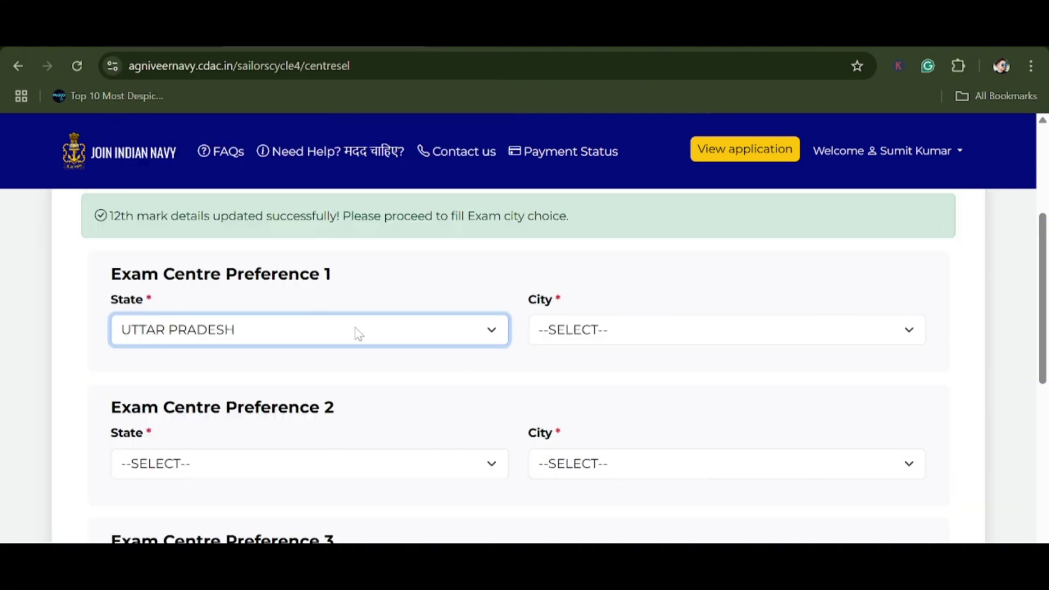
{"action": "left_click", "coordinate": [614, 335]}
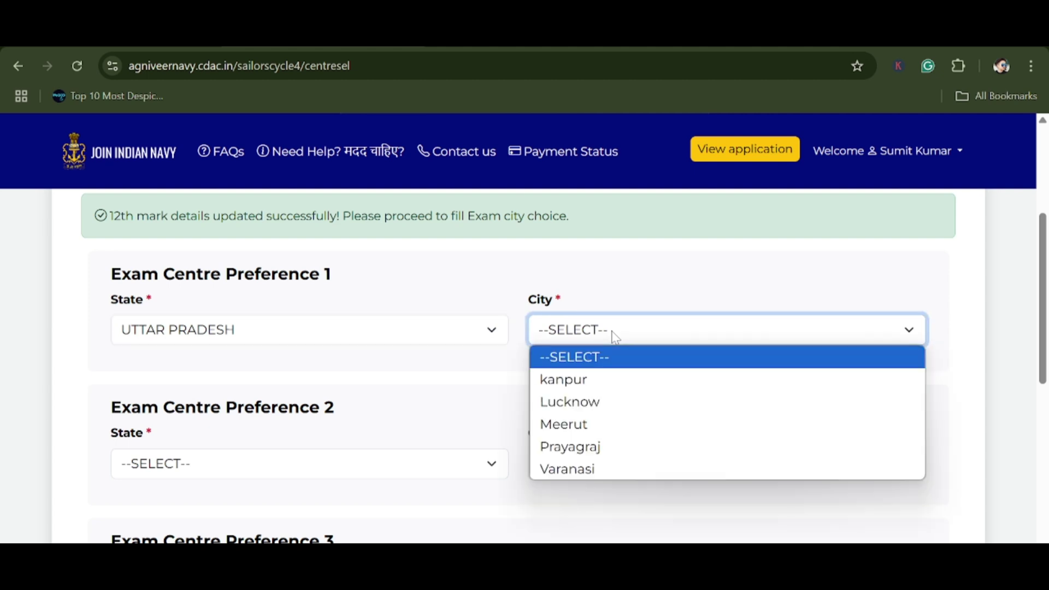
{"action": "left_click", "coordinate": [615, 381]}
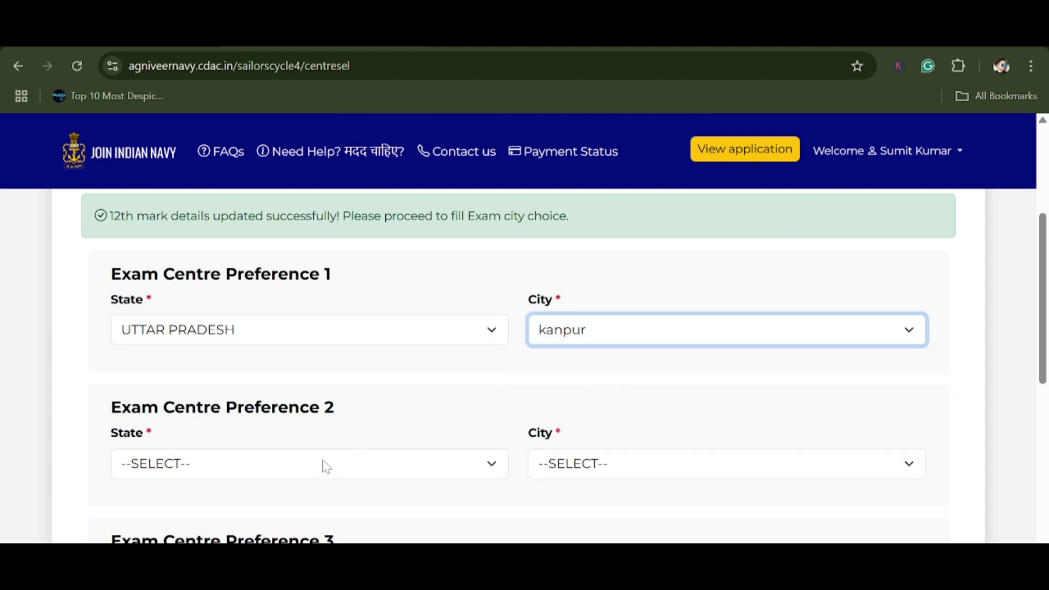
- Set Exam Centre Preference 2 to the state UTTAR PRADESH and the city Meerut
{"action": "left_click", "coordinate": [325, 465]}
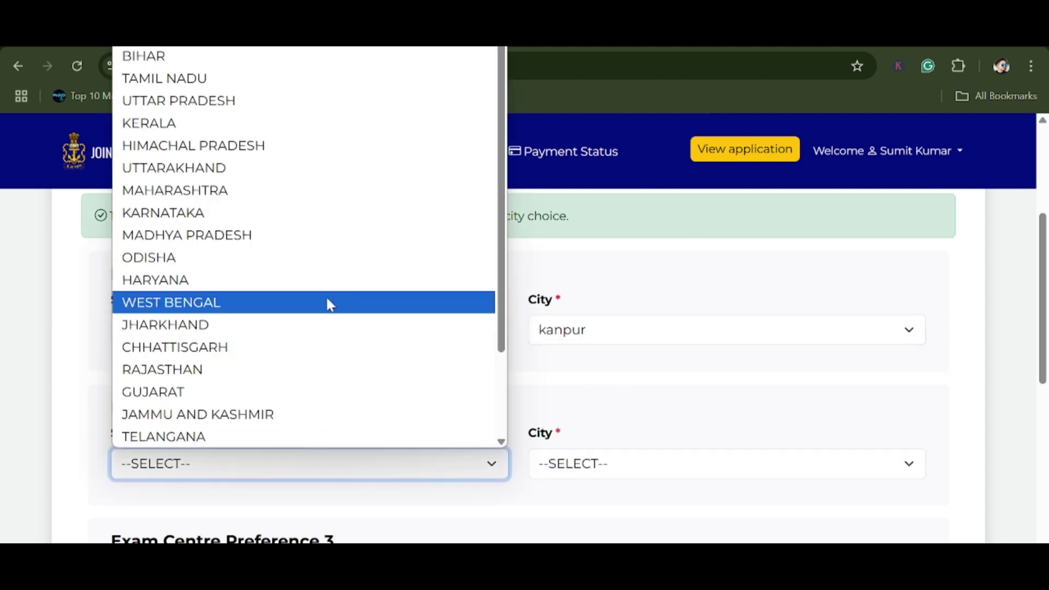
{"action": "left_click", "coordinate": [286, 105]}
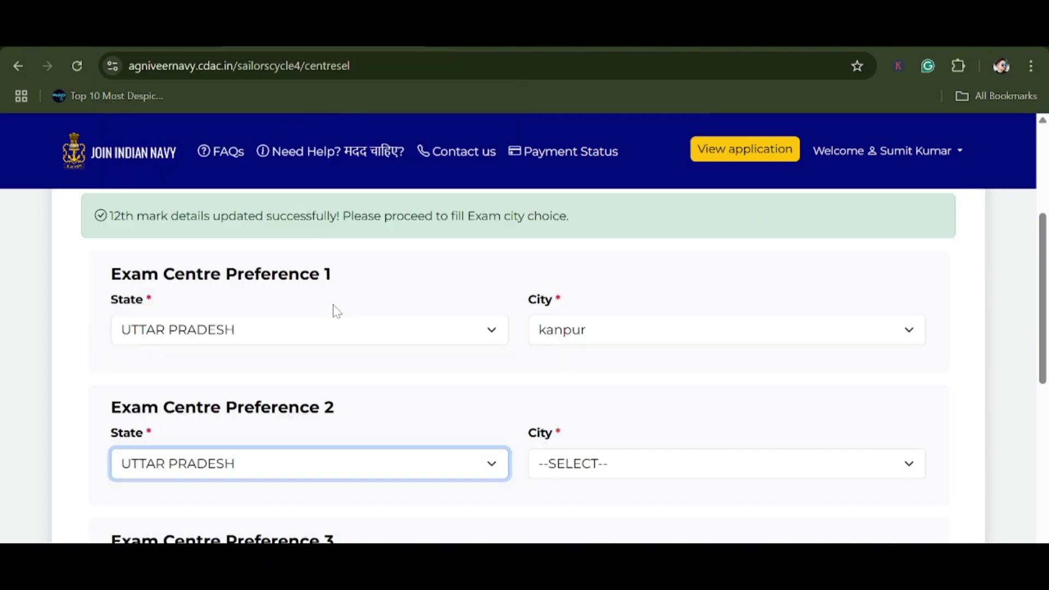
{"action": "left_click", "coordinate": [583, 463]}
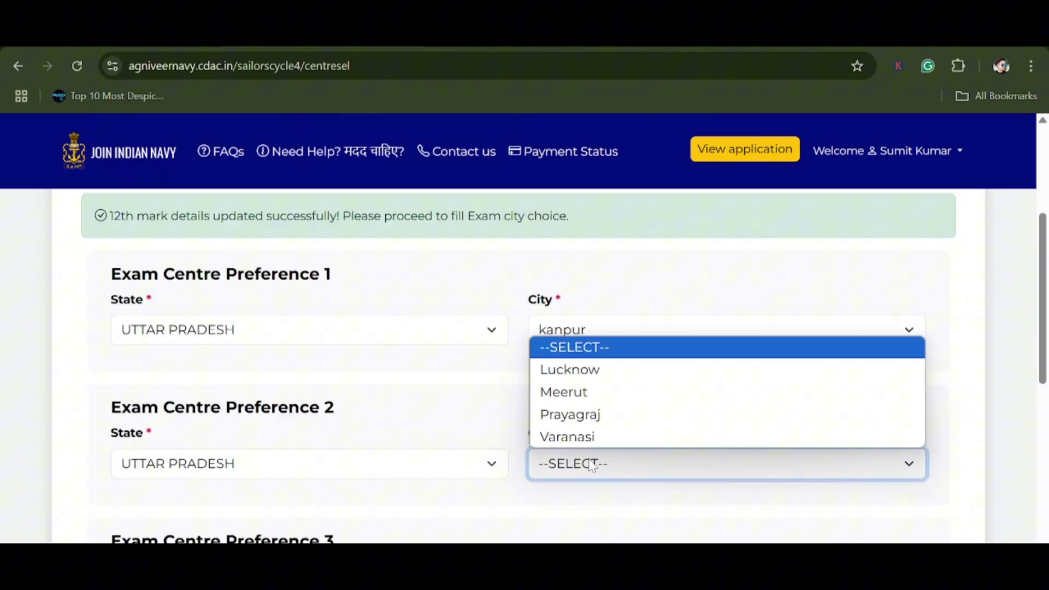
{"action": "left_click", "coordinate": [577, 392]}
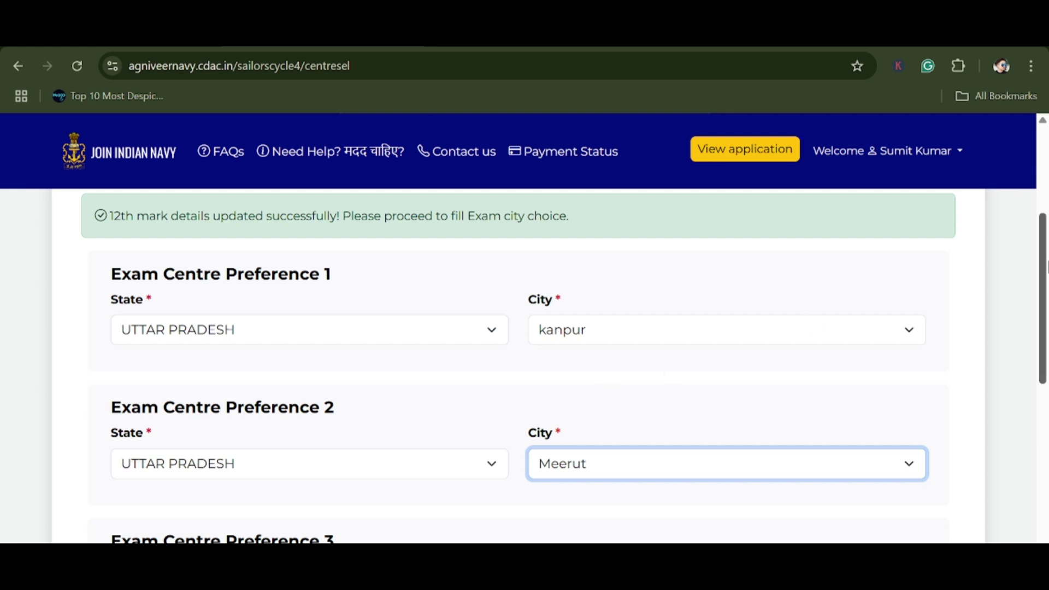
- Set Exam Centre Preference 3 to the state UTTAR PRADESH and the city Lucknow
{"action": "scroll", "coordinate": [1044, 276], "scroll_direction": "down", "scroll_amount": 4}
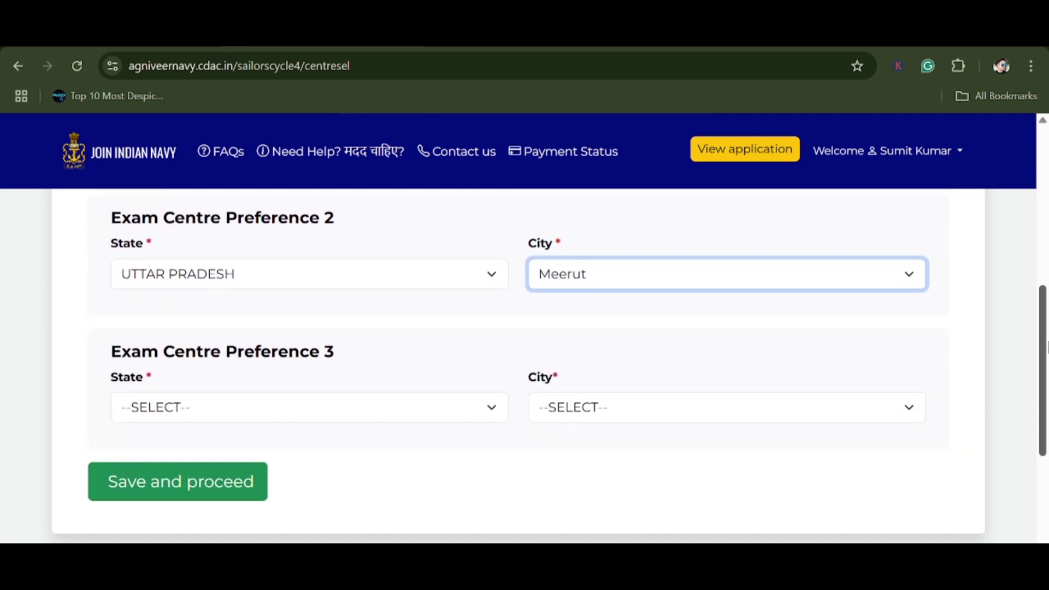
{"action": "left_click", "coordinate": [433, 421]}
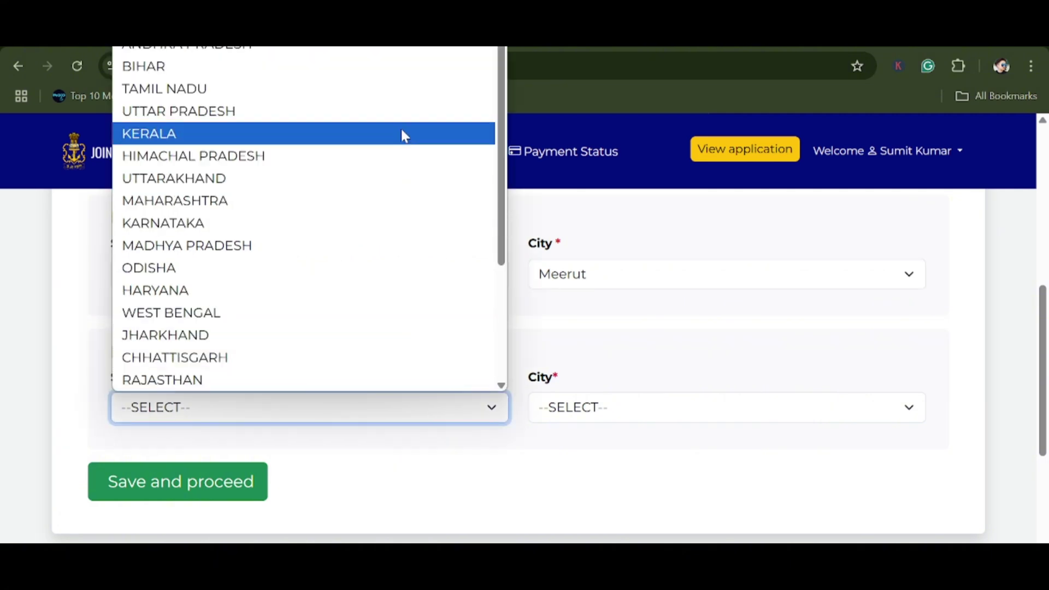
{"action": "left_click", "coordinate": [398, 113]}
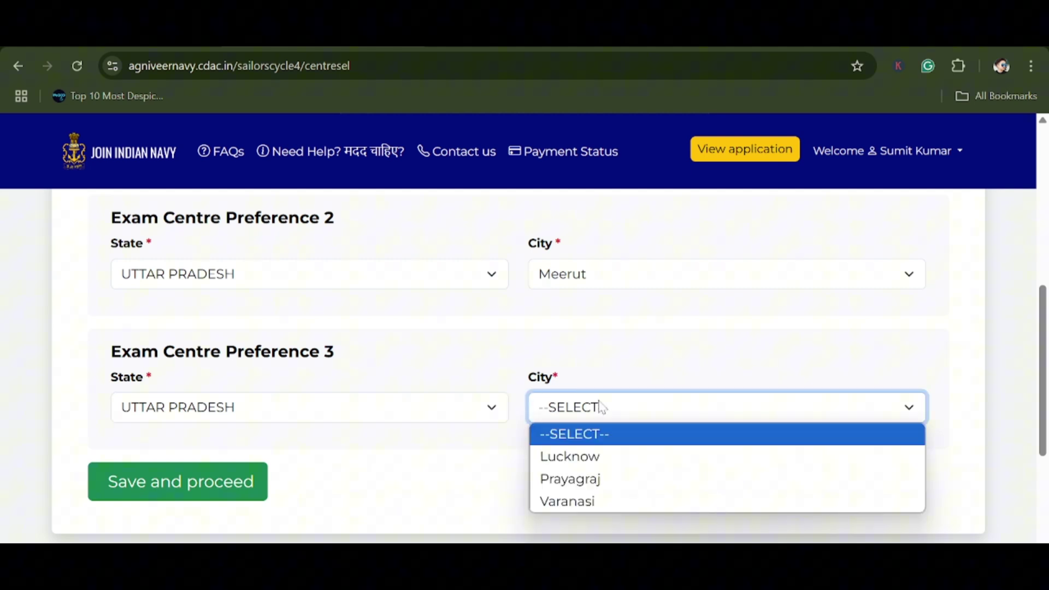
{"action": "left_click", "coordinate": [612, 463]}
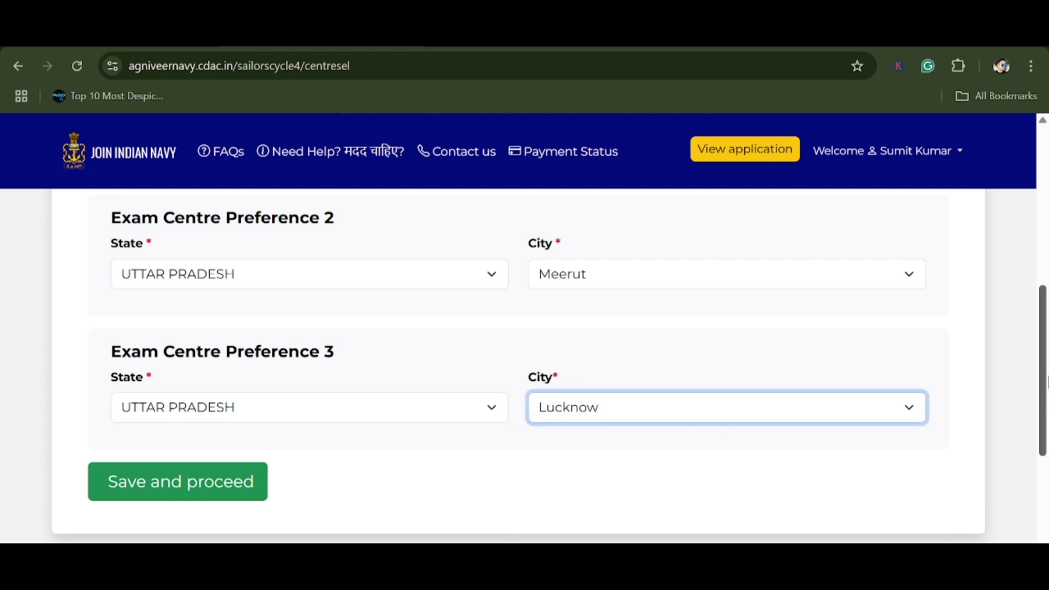
- Check the three exam centre preferences, then save them and confirm proceeding to the declaration
{"action": "scroll", "coordinate": [730, 441], "scroll_direction": "up", "scroll_amount": 6}
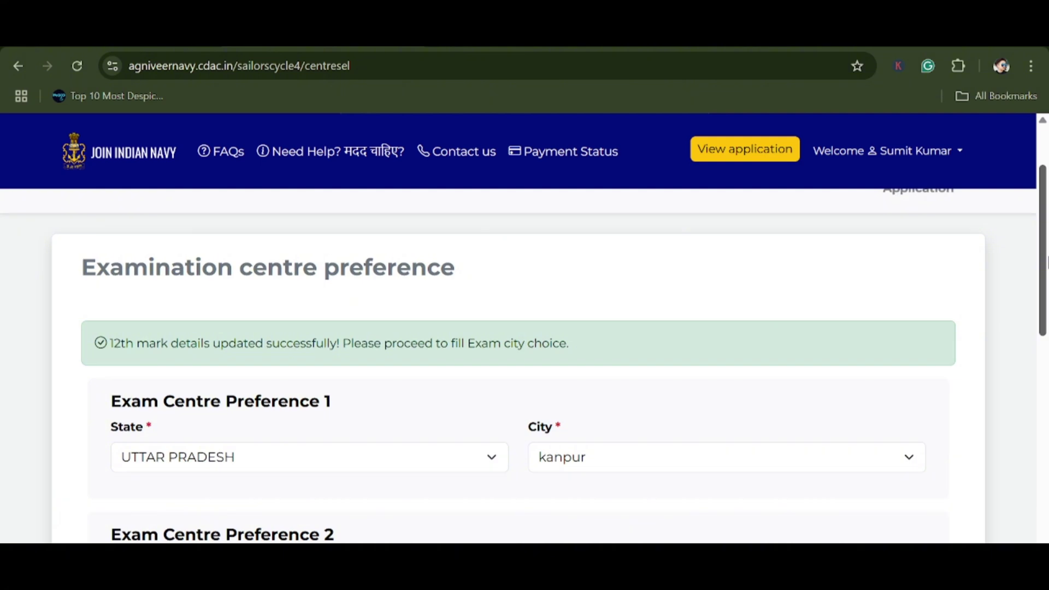
{"action": "left_click_drag", "start_coordinate": [1044, 265], "coordinate": [1044, 387]}
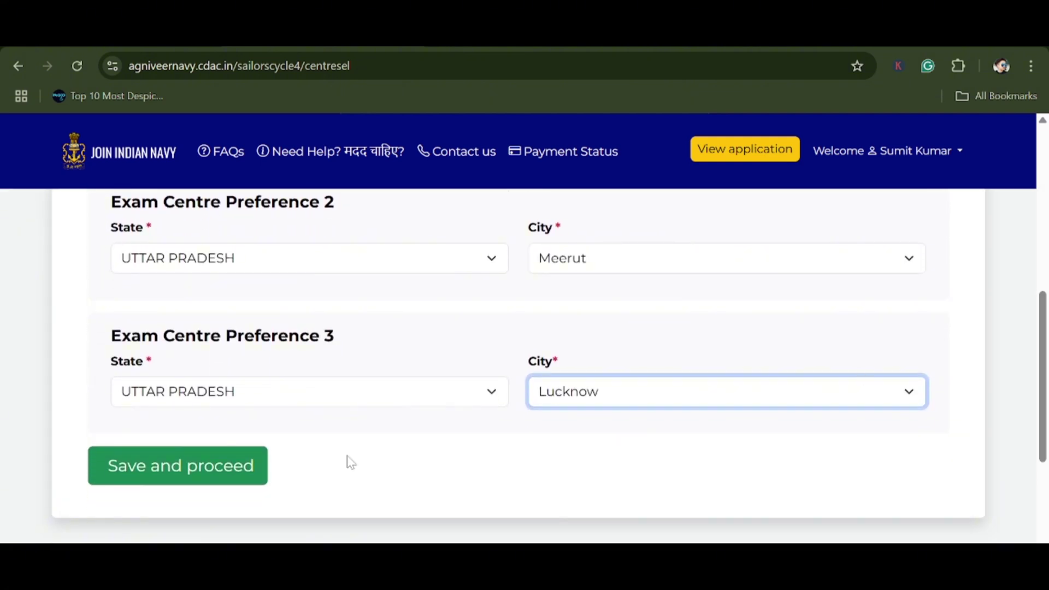
{"action": "left_click", "coordinate": [200, 467]}
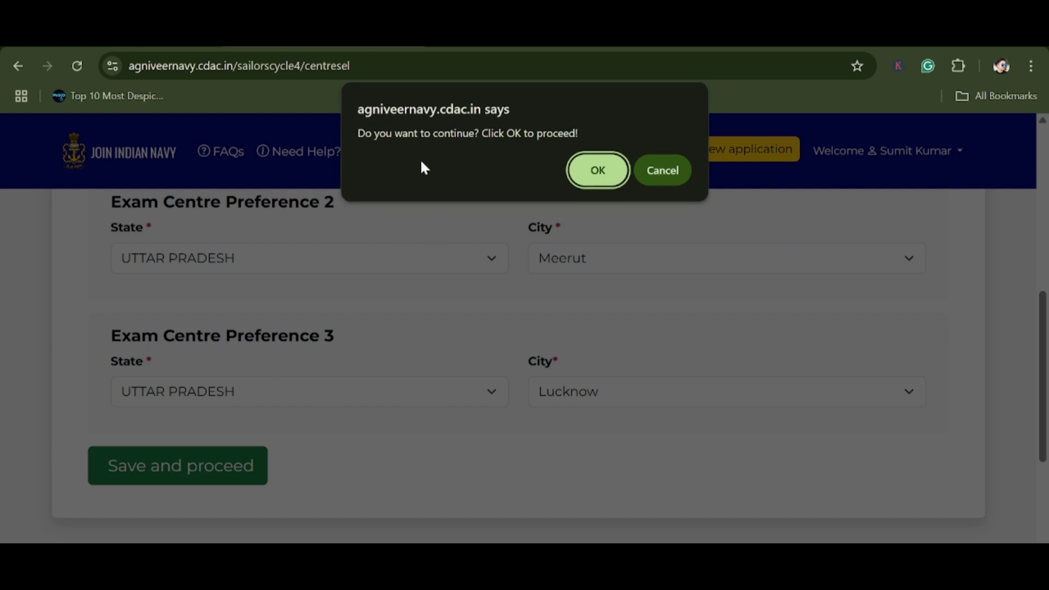
{"action": "left_click", "coordinate": [608, 175]}
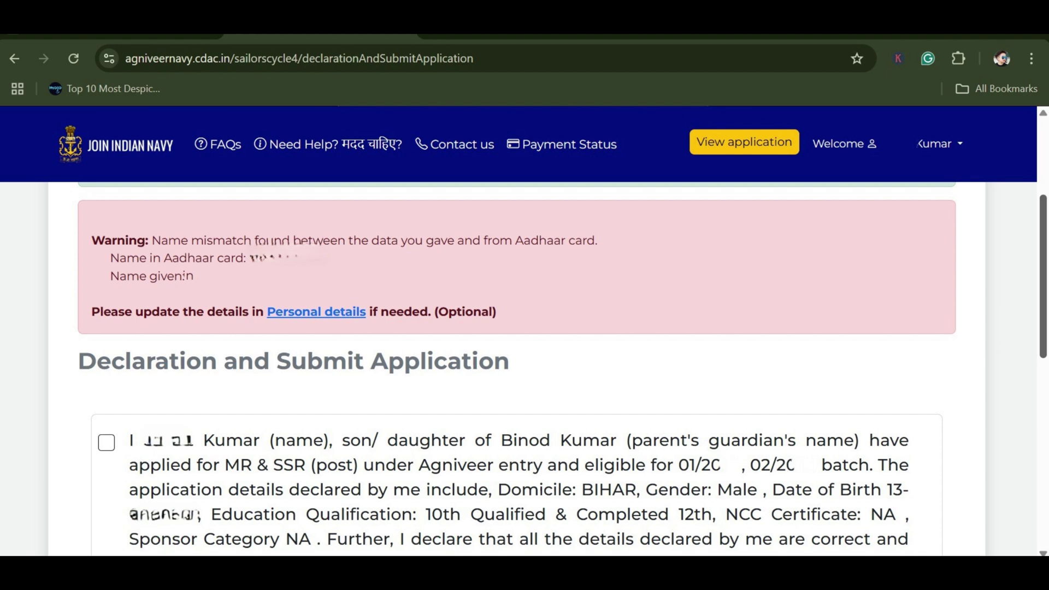
- Accept the applicant's declaration for the MR & SSR posts, then save and submit the application
{"action": "scroll", "coordinate": [516, 327], "scroll_direction": "up", "scroll_amount": 2}
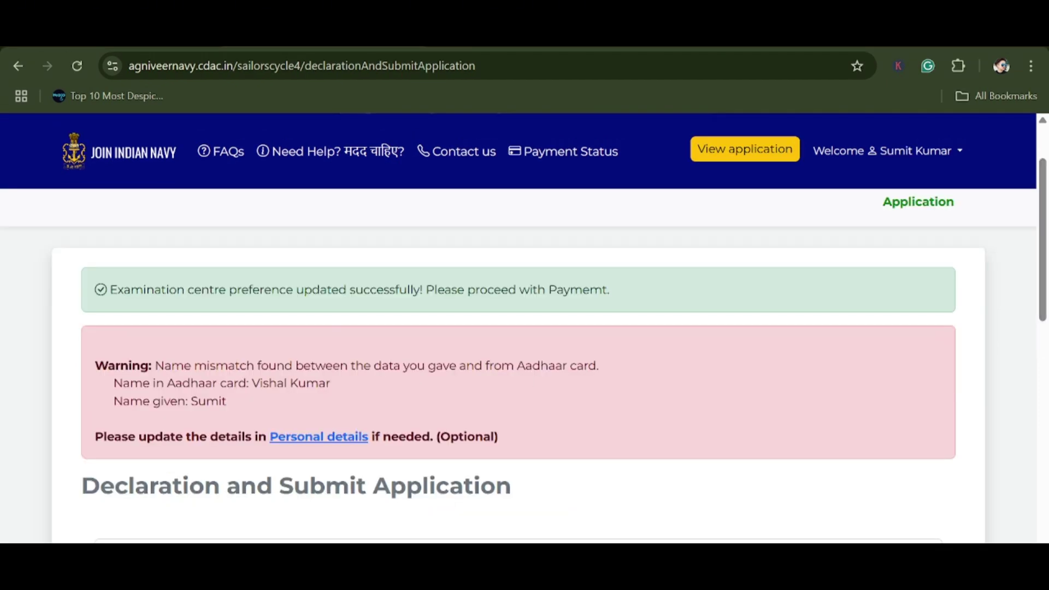
{"action": "left_click_drag", "start_coordinate": [1046, 247], "coordinate": [1045, 339]}
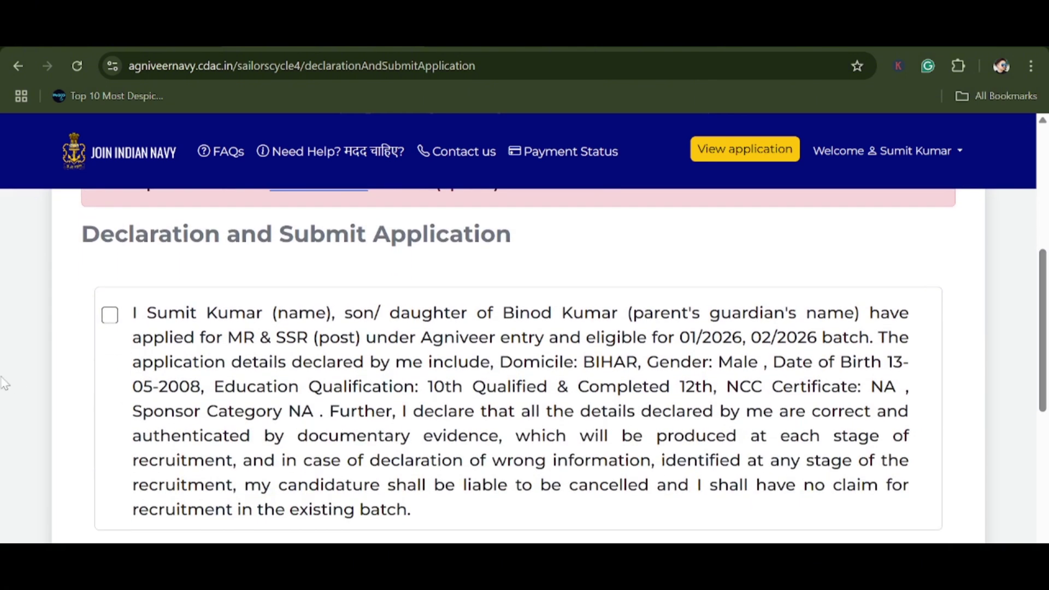
{"action": "left_click", "coordinate": [109, 315]}
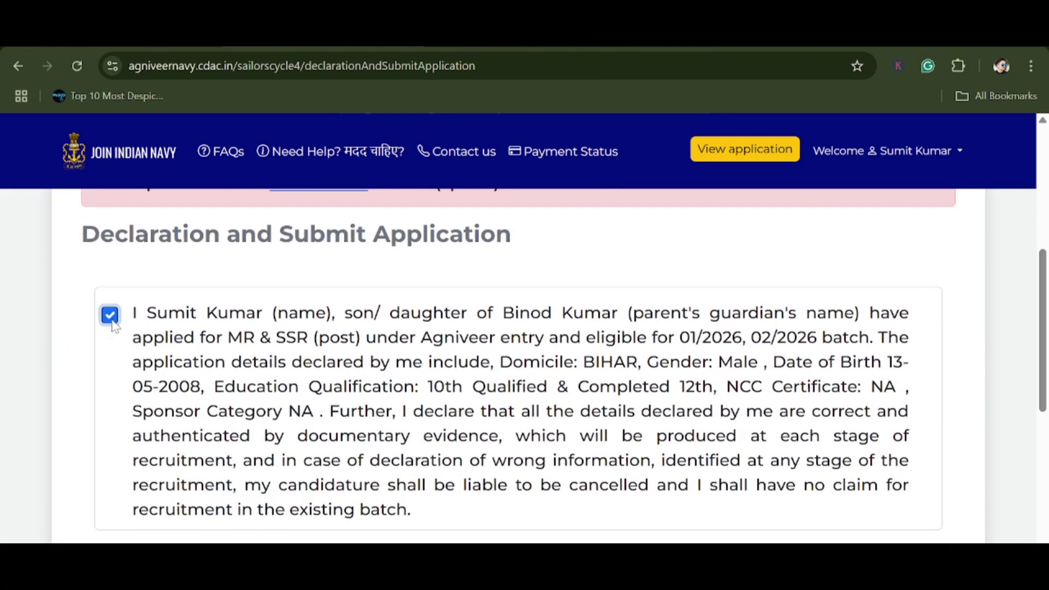
{"action": "left_click_drag", "start_coordinate": [1045, 284], "coordinate": [1046, 335]}
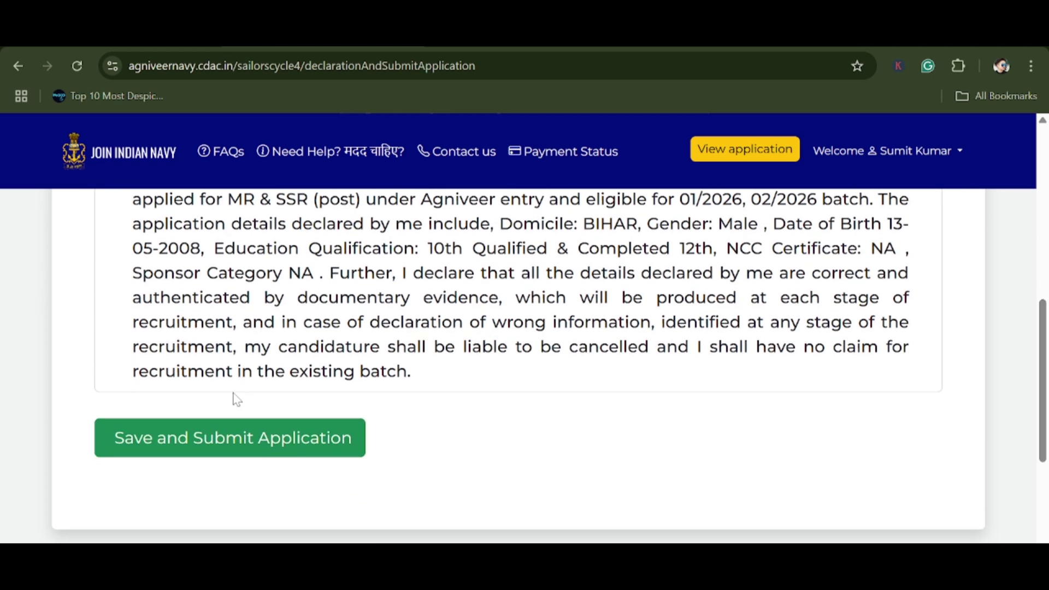
{"action": "left_click", "coordinate": [221, 437]}
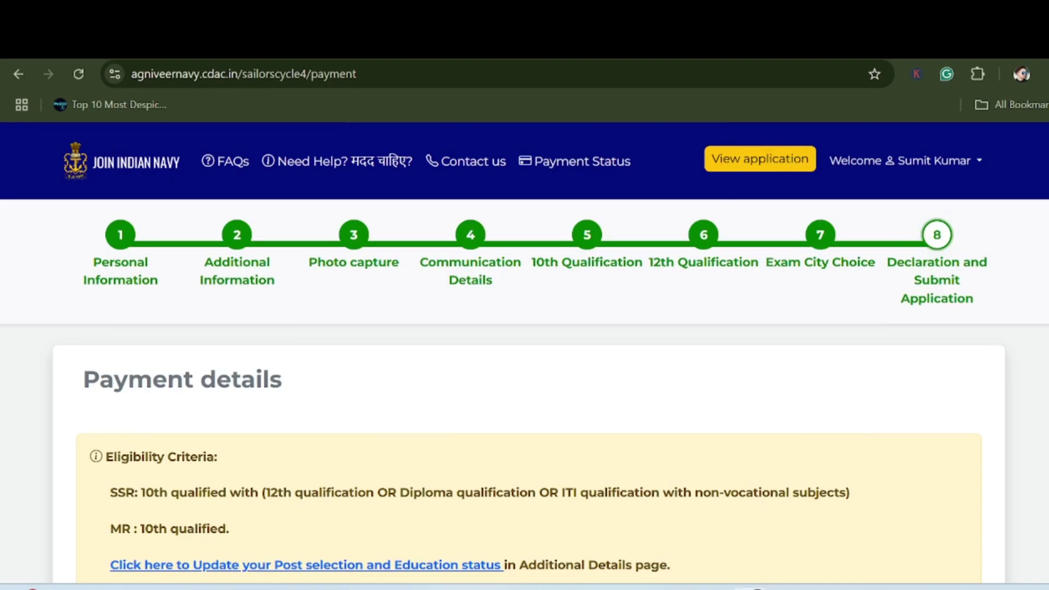
- Review the eligibility criteria and examination fees, choose SBIePay as the payment option and proceed to pay
{"action": "scroll", "coordinate": [524, 382], "scroll_direction": "down", "scroll_amount": 1}
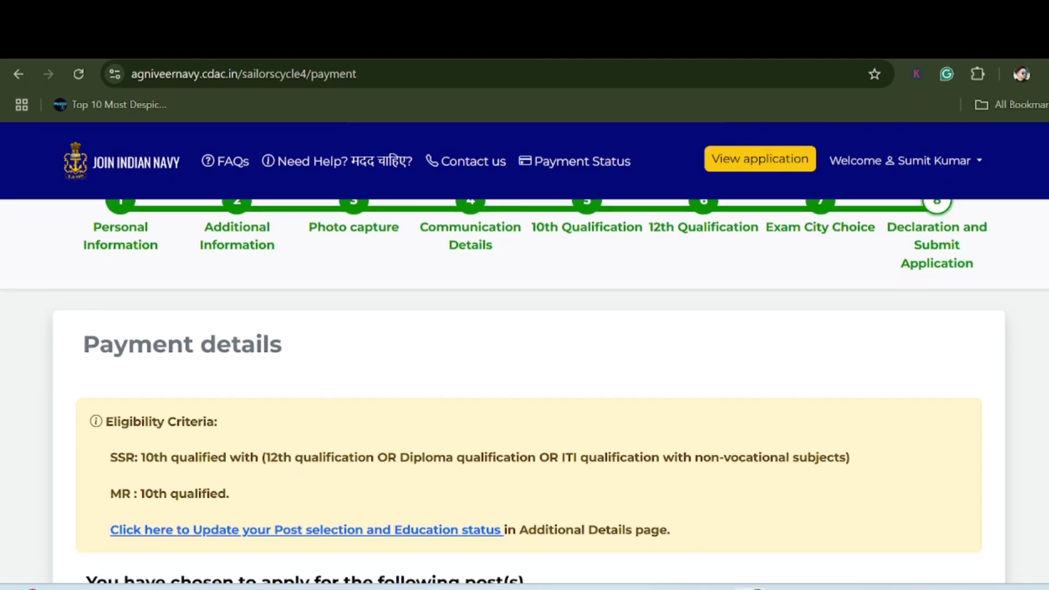
{"action": "scroll", "coordinate": [525, 383], "scroll_direction": "down", "scroll_amount": 1}
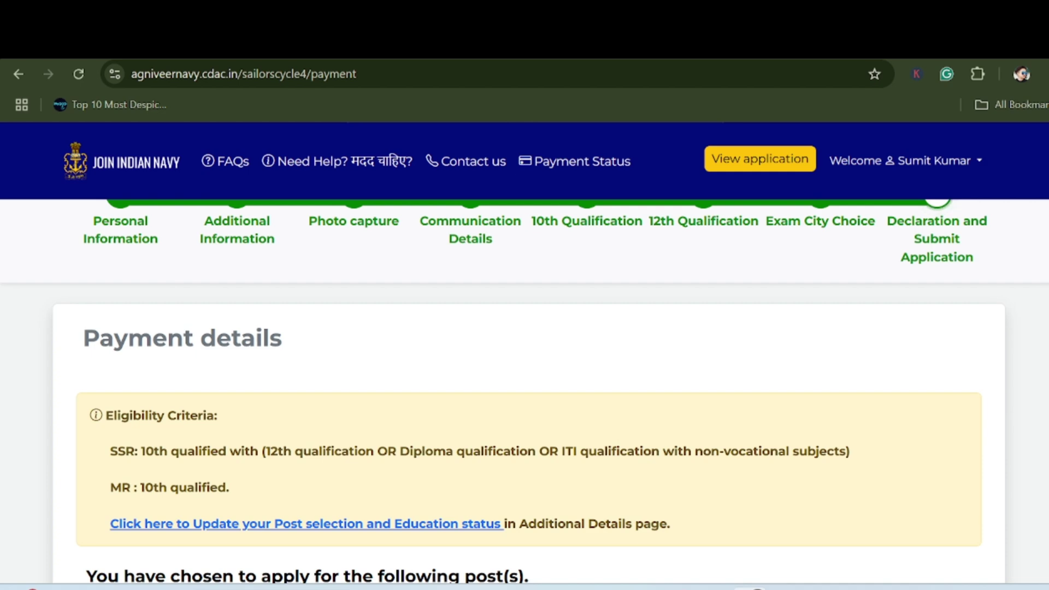
{"action": "scroll", "coordinate": [524, 382], "scroll_direction": "down", "scroll_amount": 1}
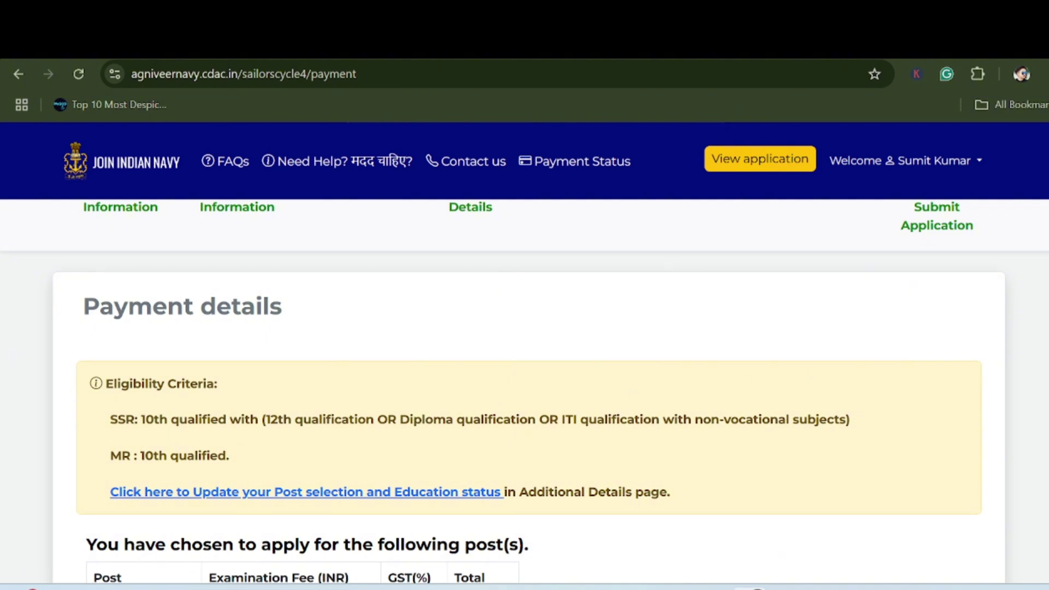
{"action": "scroll", "coordinate": [524, 392], "scroll_direction": "down", "scroll_amount": 2}
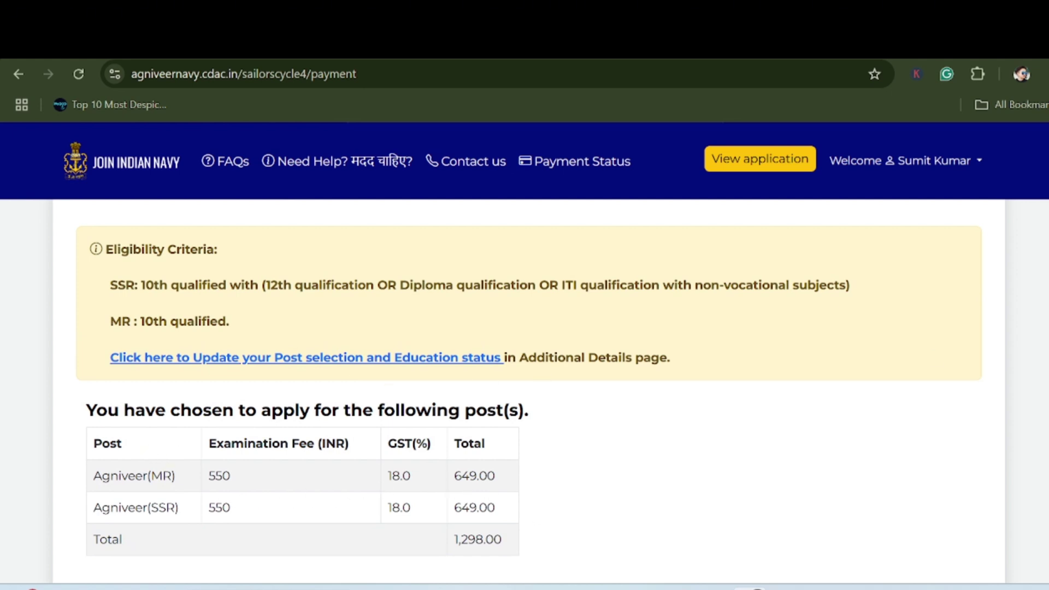
{"action": "scroll", "coordinate": [524, 392], "scroll_direction": "down", "scroll_amount": 4}
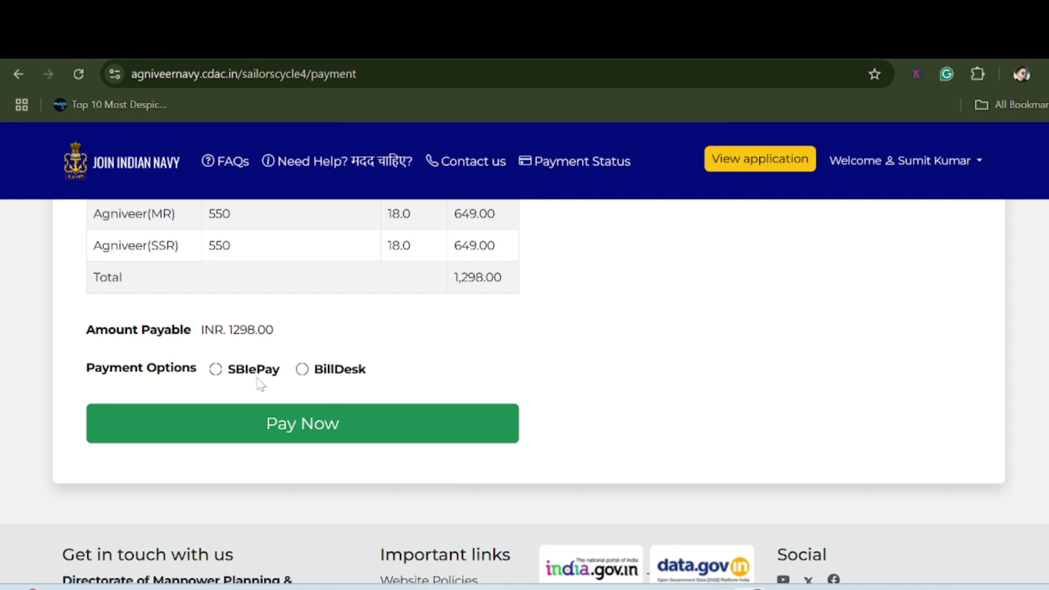
{"action": "left_click", "coordinate": [215, 369]}
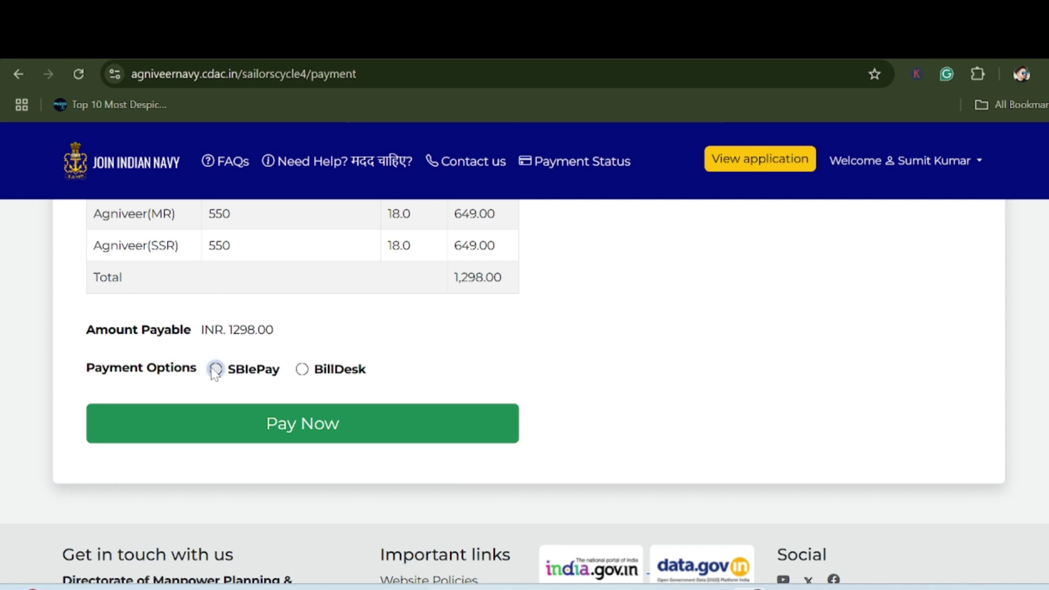
{"action": "left_click", "coordinate": [274, 426]}
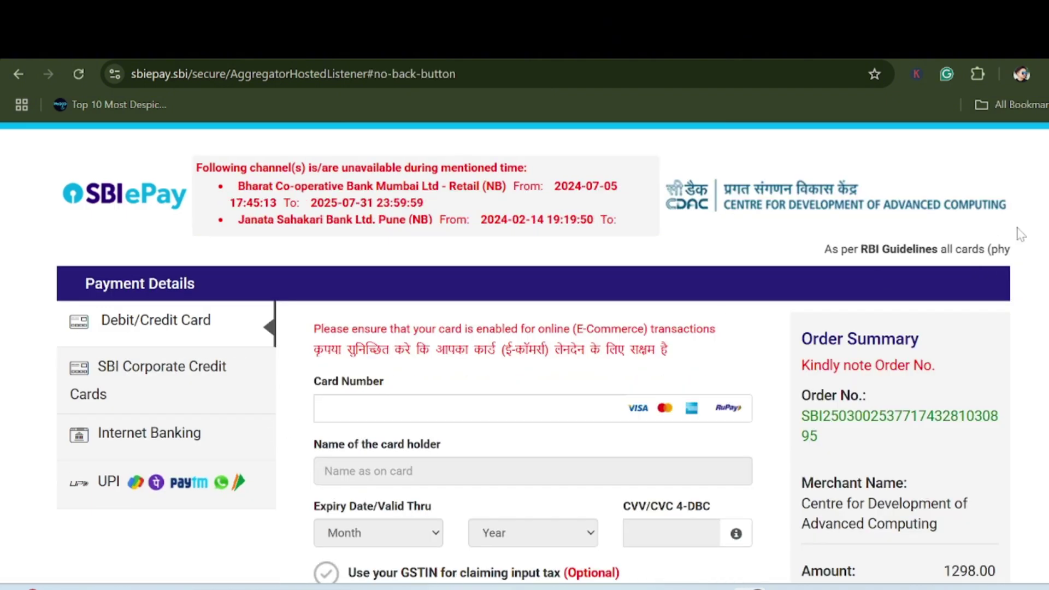
- Choose UPI as the payment method for the application fee, with the UPI QR option
{"action": "scroll", "coordinate": [801, 217], "scroll_direction": "down", "scroll_amount": 2}
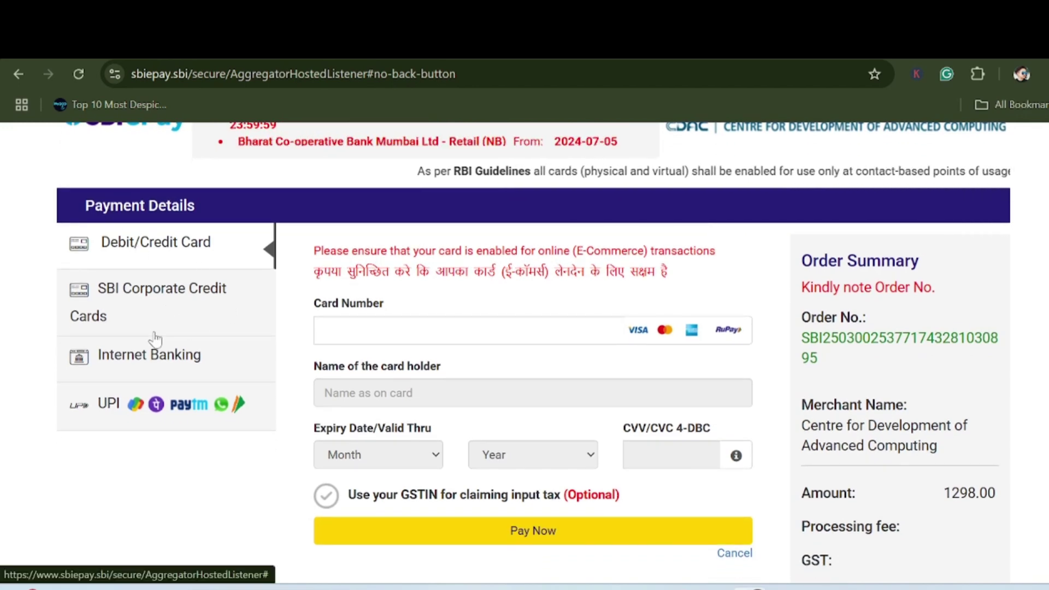
{"action": "left_click", "coordinate": [160, 412]}
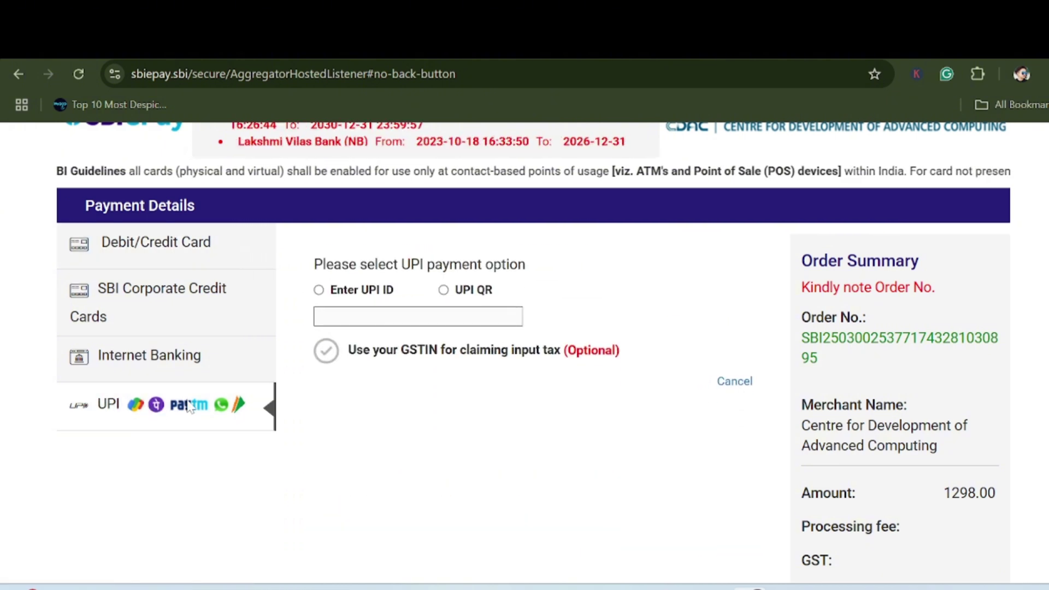
{"action": "left_click", "coordinate": [443, 290]}
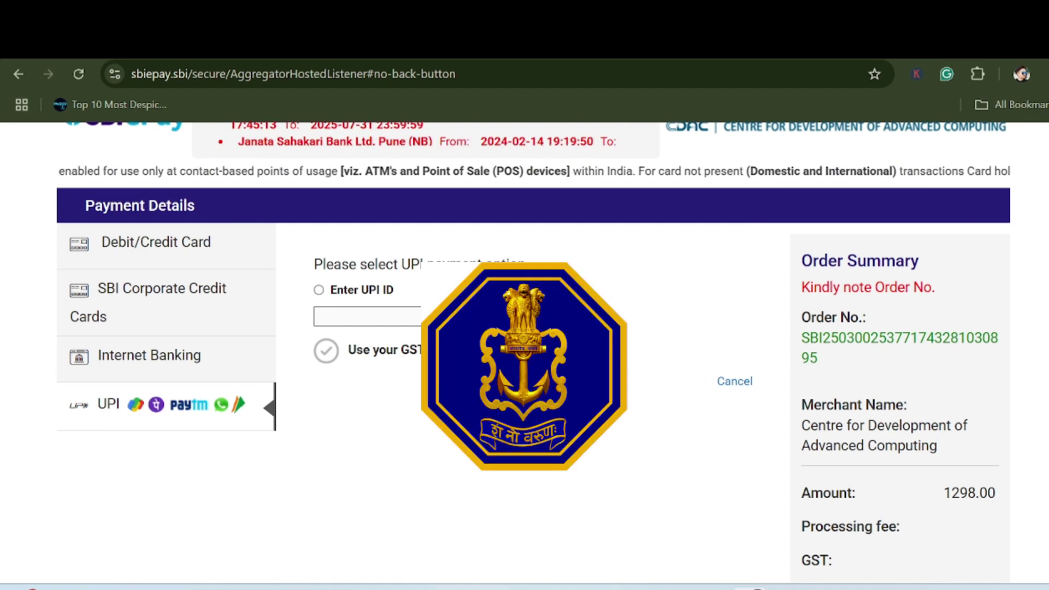